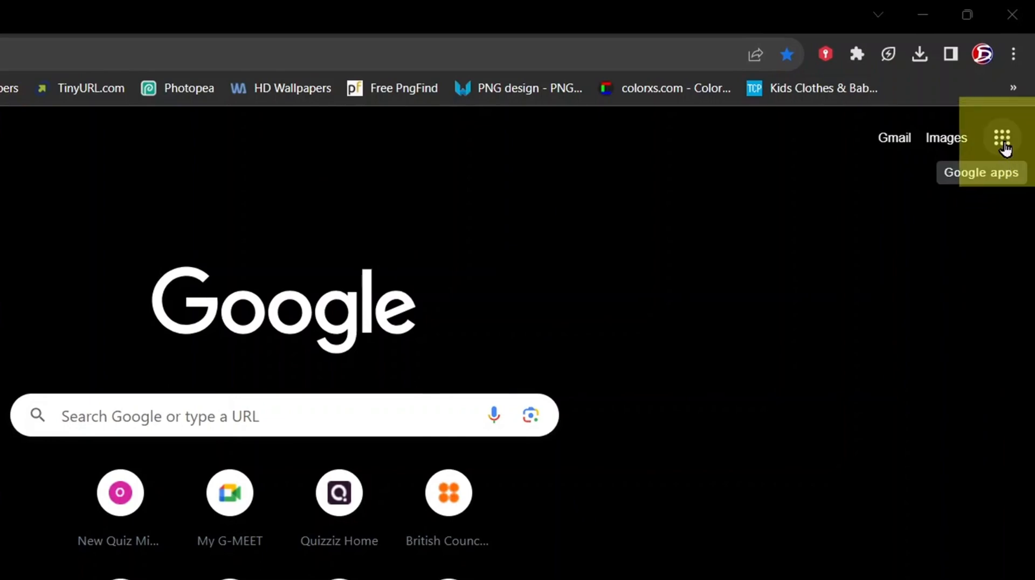
Browse the Google apps list to locate Forms.
left_click(1003, 141)
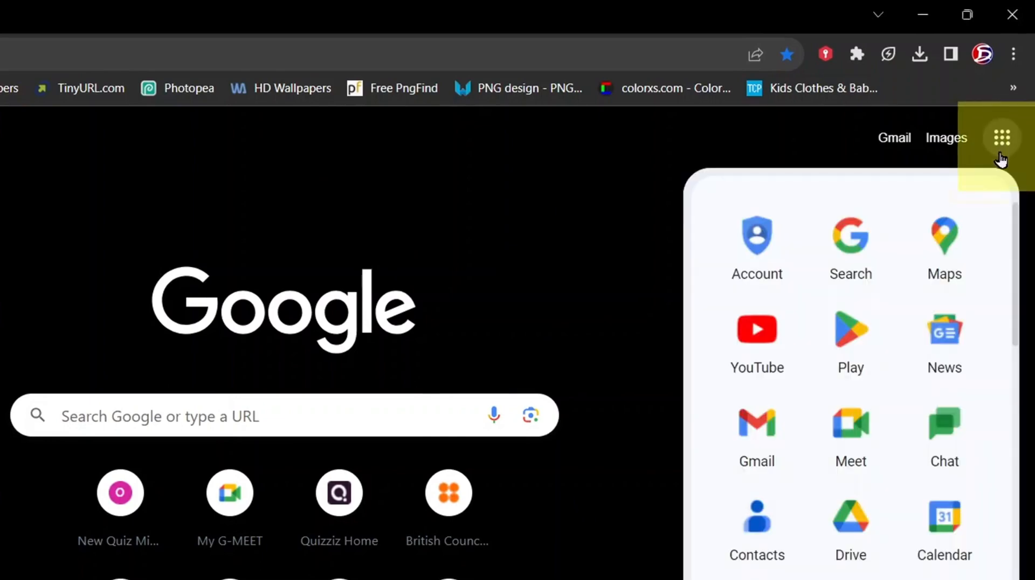
scroll(857, 335, "down", 10)
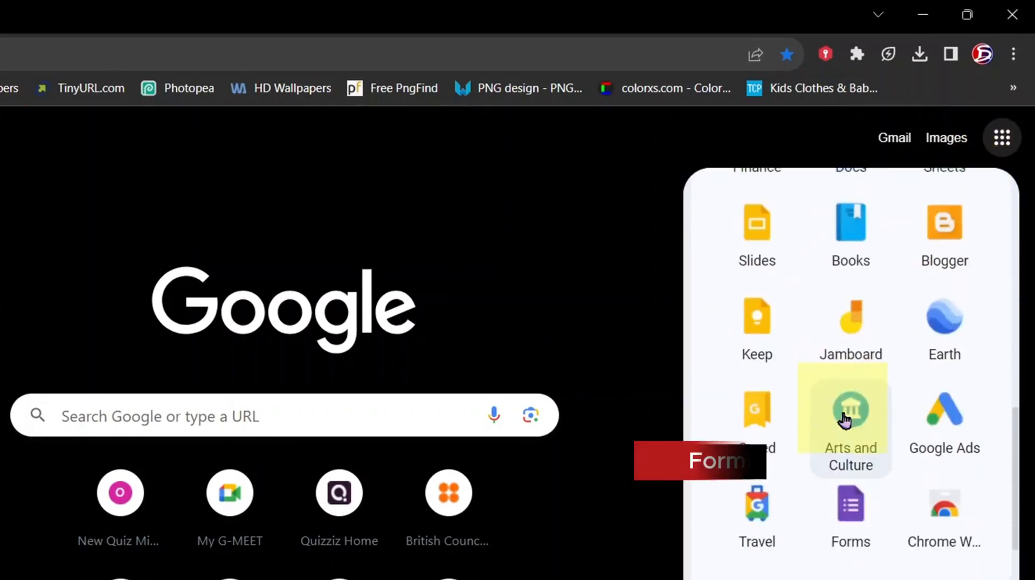
scroll(850, 453, "down", 2)
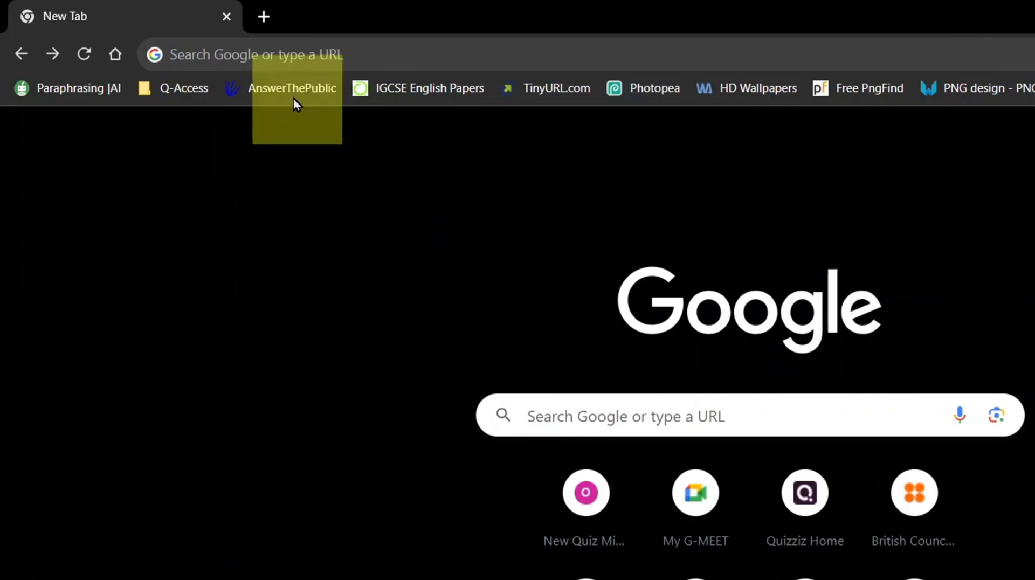
Go to forms.google.com and start a new blank form.
left_click(275, 46)
type("fo")
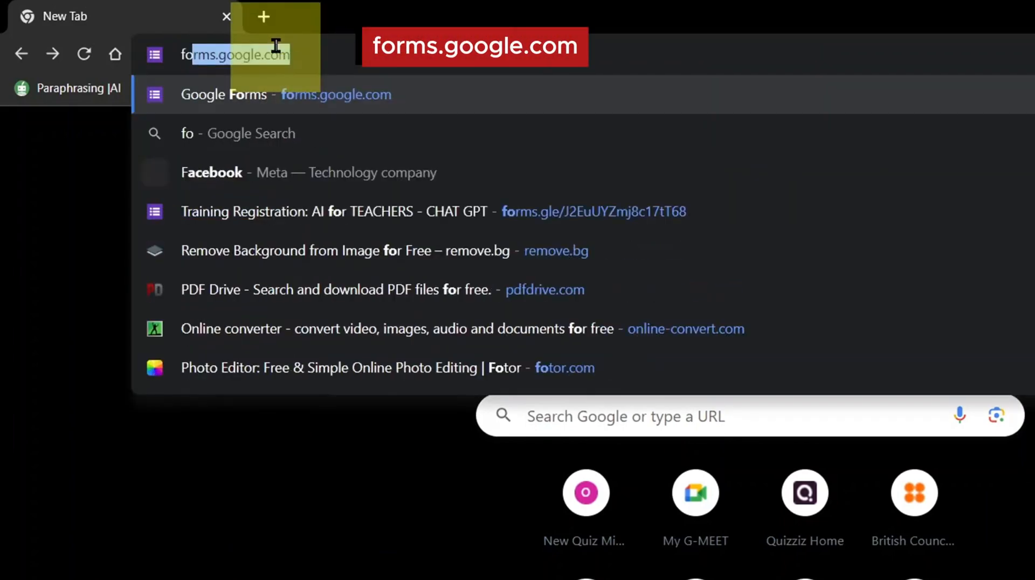
type("rms.google.com")
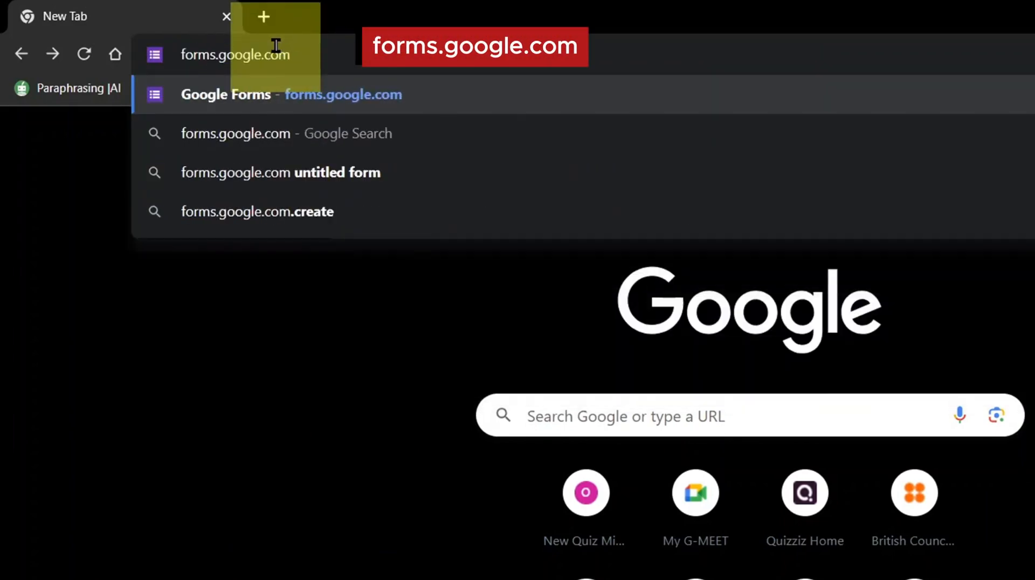
key("Return")
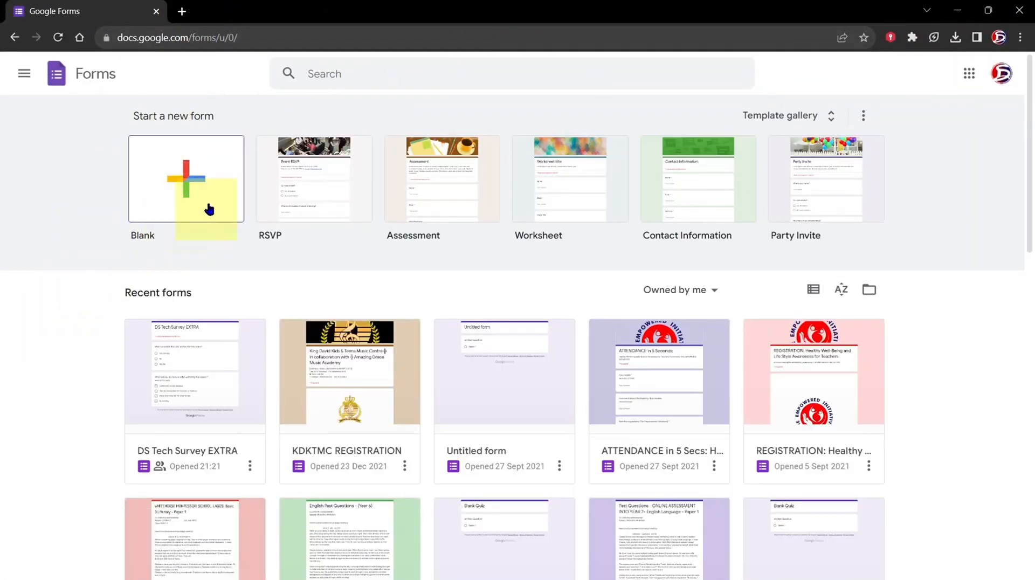
left_click(192, 228)
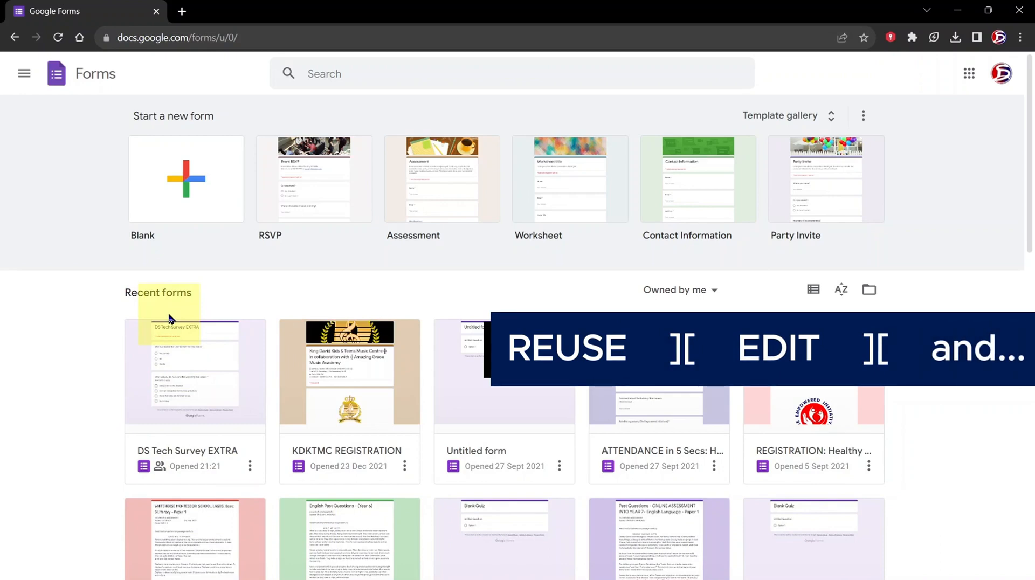
left_click(214, 202)
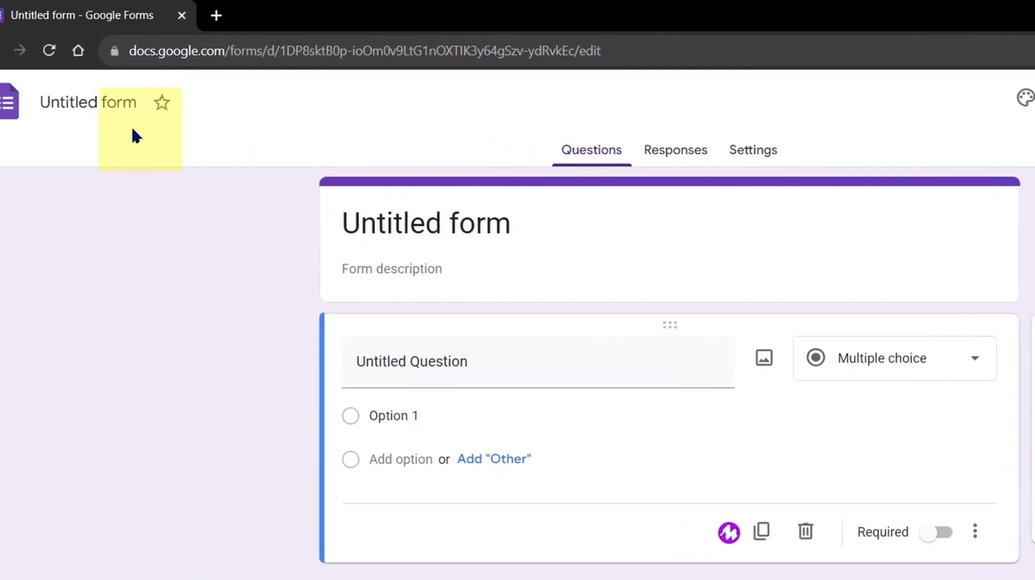
Name the form "Design Slider Tech CHANNEL SURVEY".
left_click(108, 108)
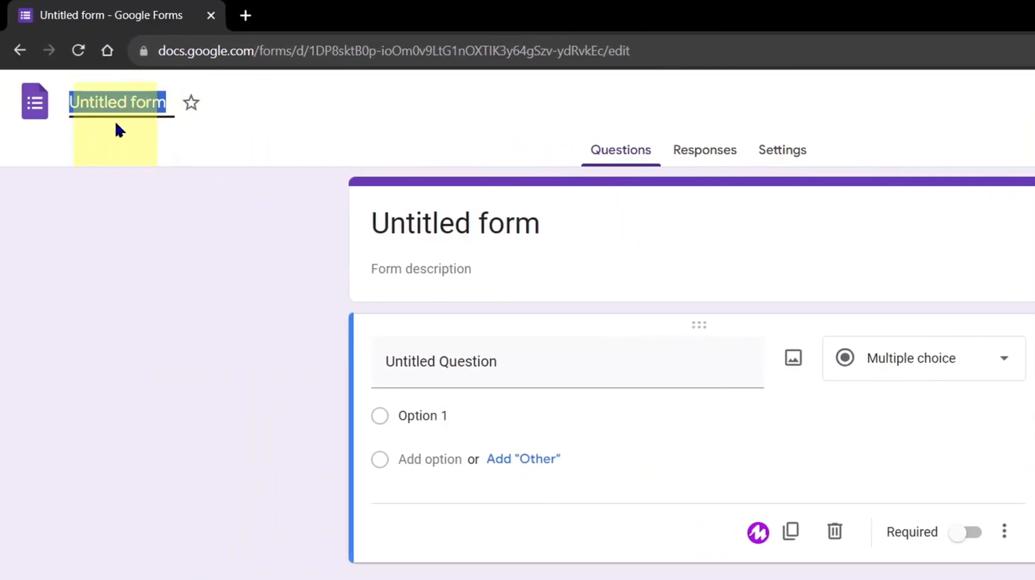
type("Design Slider Tech CHANNEL SURVEY")
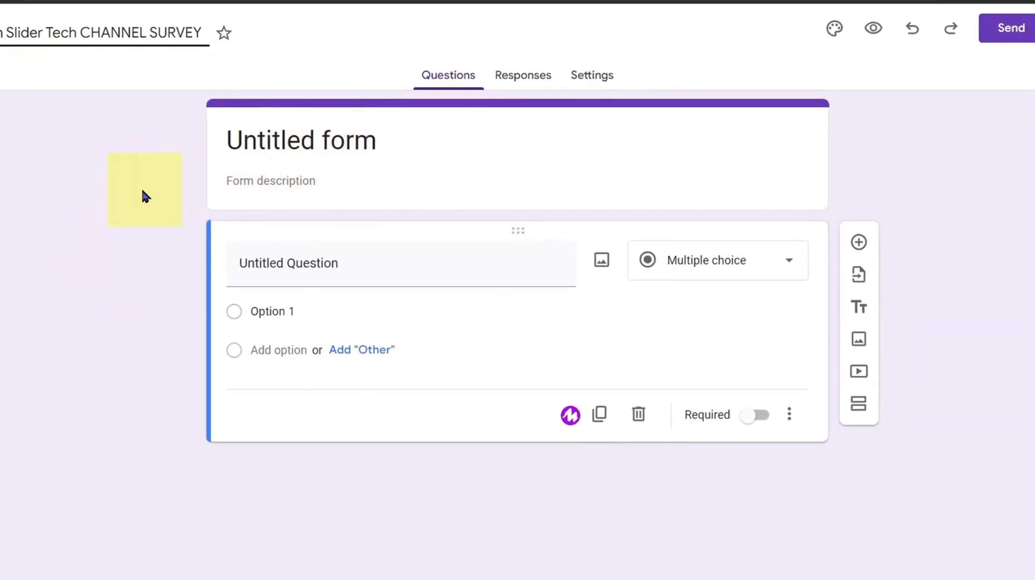
left_click(96, 194)
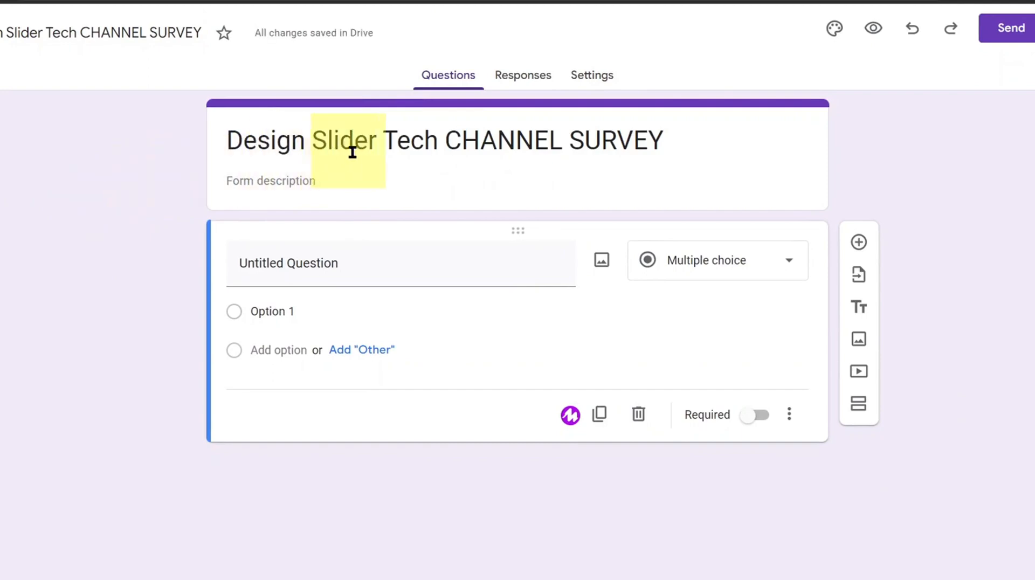
Enter the form description "YOUR ANSWERS WILL HELP THIS CHANNEL'S GROWTH" and make "HELP THIS CHANNEL'S GROWTH" bold.
left_click(316, 182)
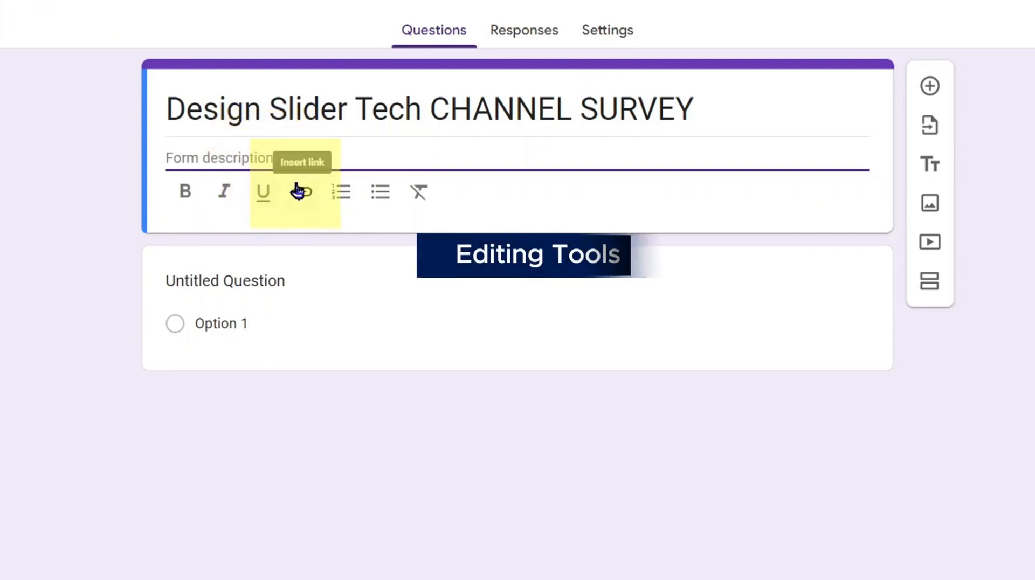
type("YOUR ANSWERS WILL HELP THIS CHANNEL'S GROWTH")
left_click_drag(536, 157, 393, 142)
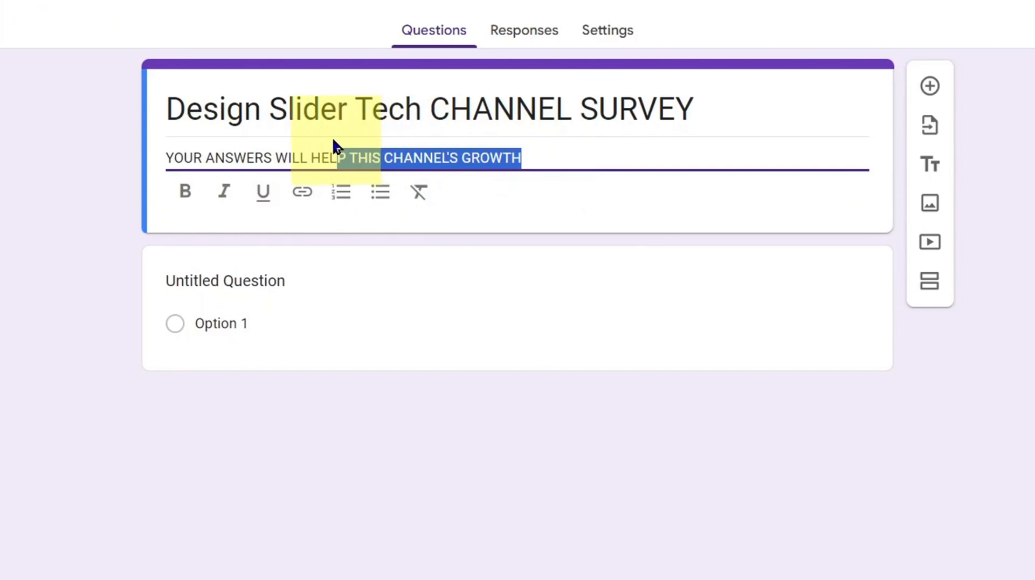
left_click(181, 198)
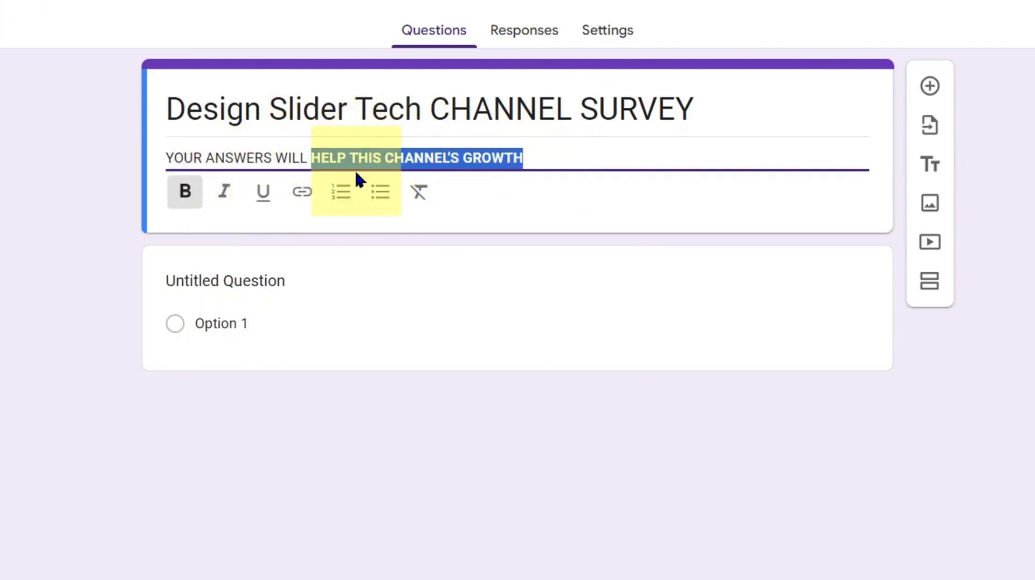
left_click(28, 172)
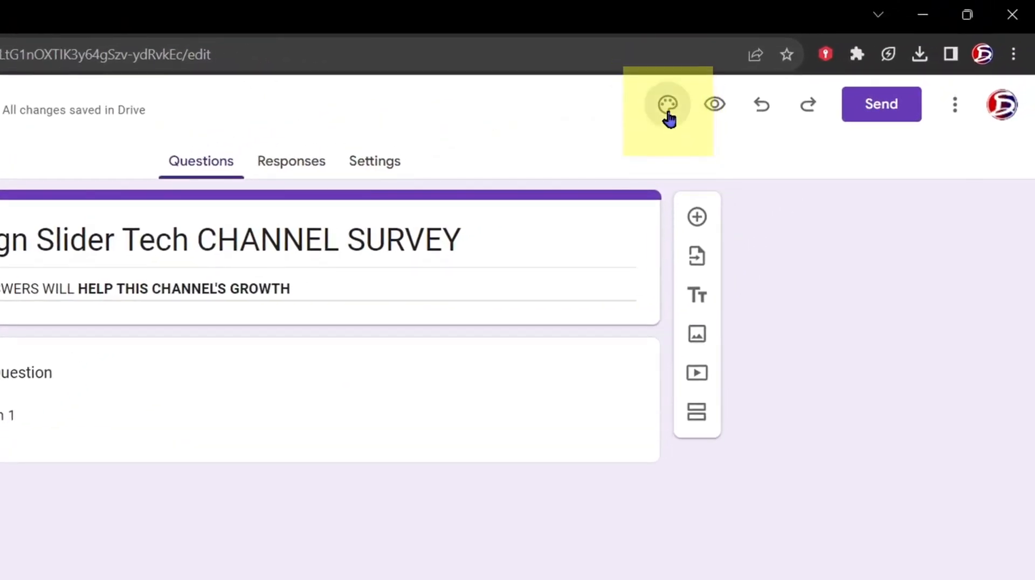
Open the theme's header image chooser and browse the Sports and games, Wedding and Party images.
left_click(669, 106)
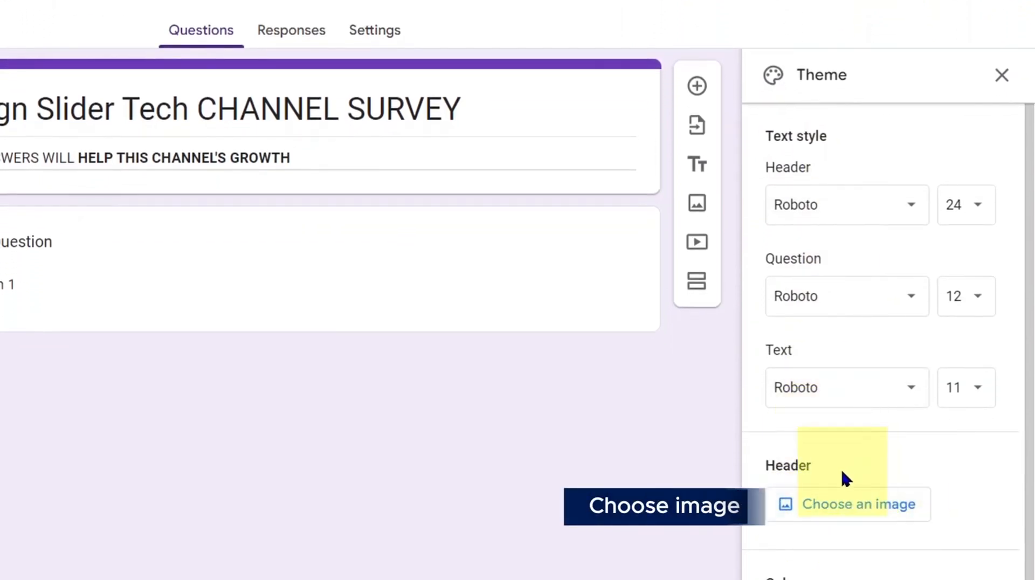
left_click(867, 516)
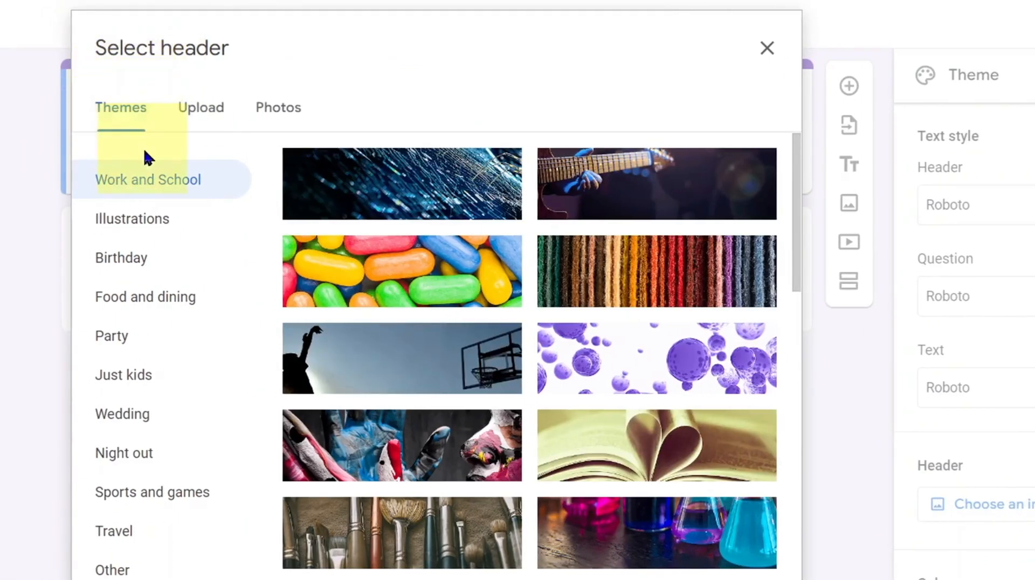
left_click(142, 494)
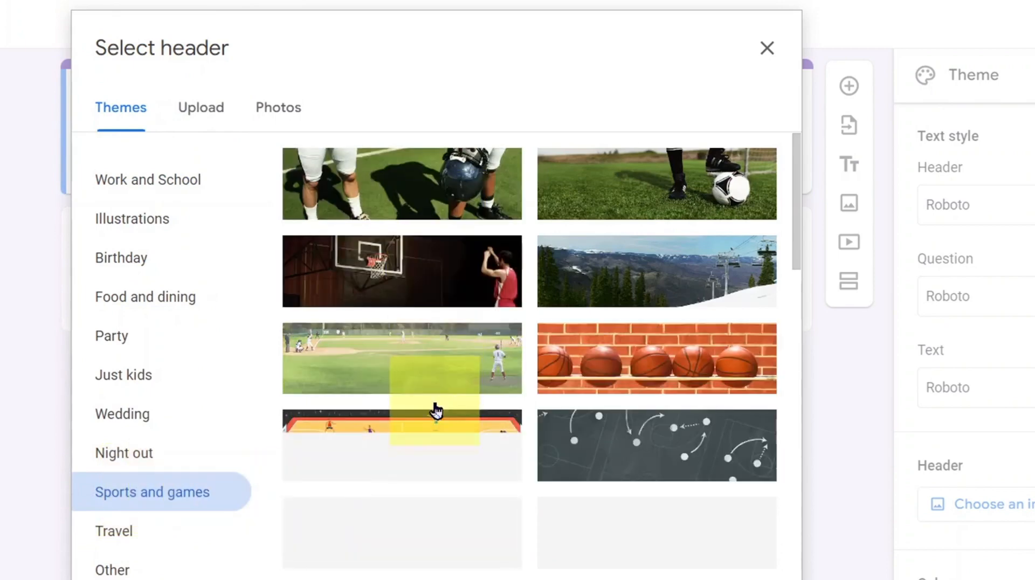
left_click(134, 413)
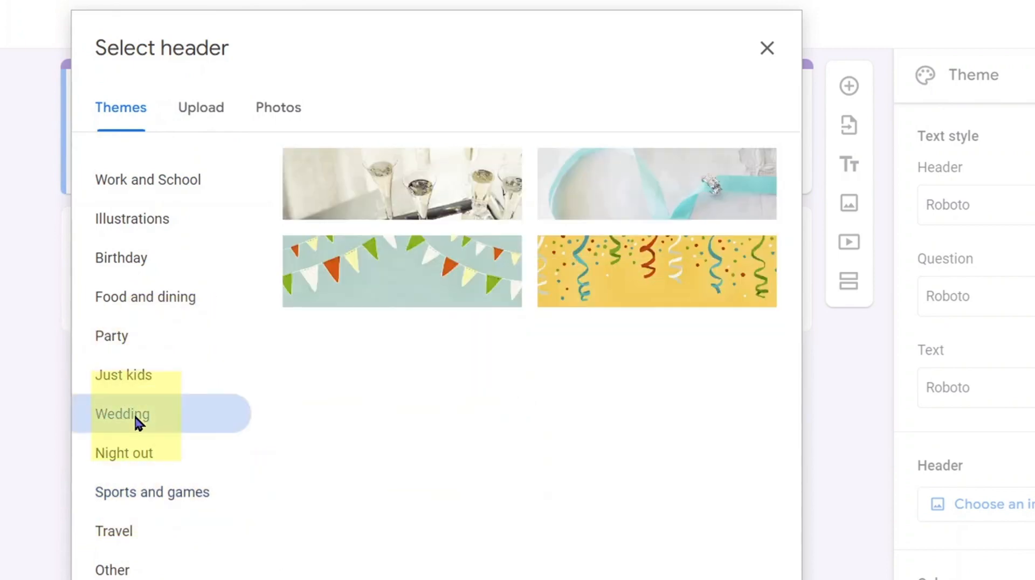
left_click(511, 251)
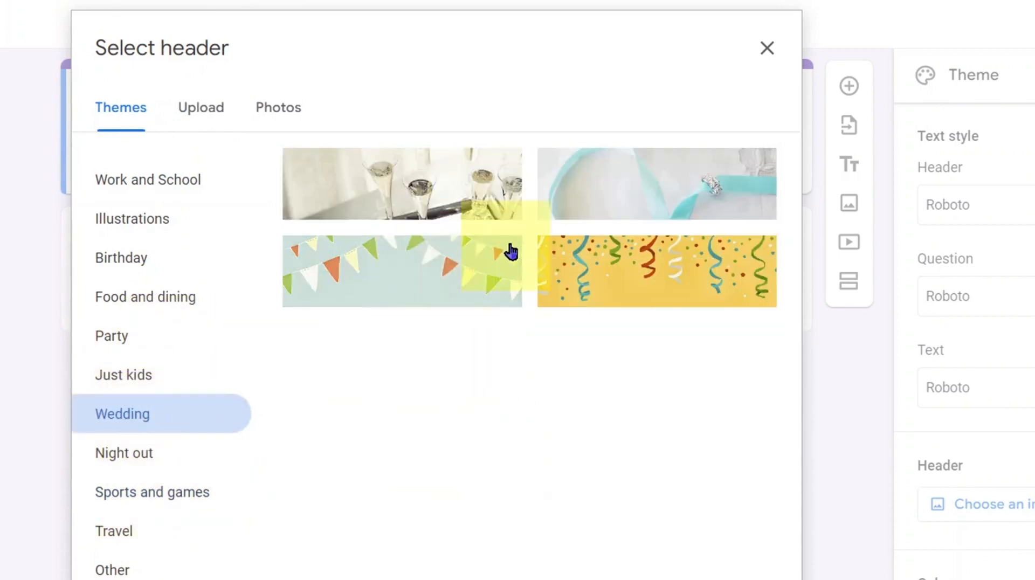
left_click(122, 333)
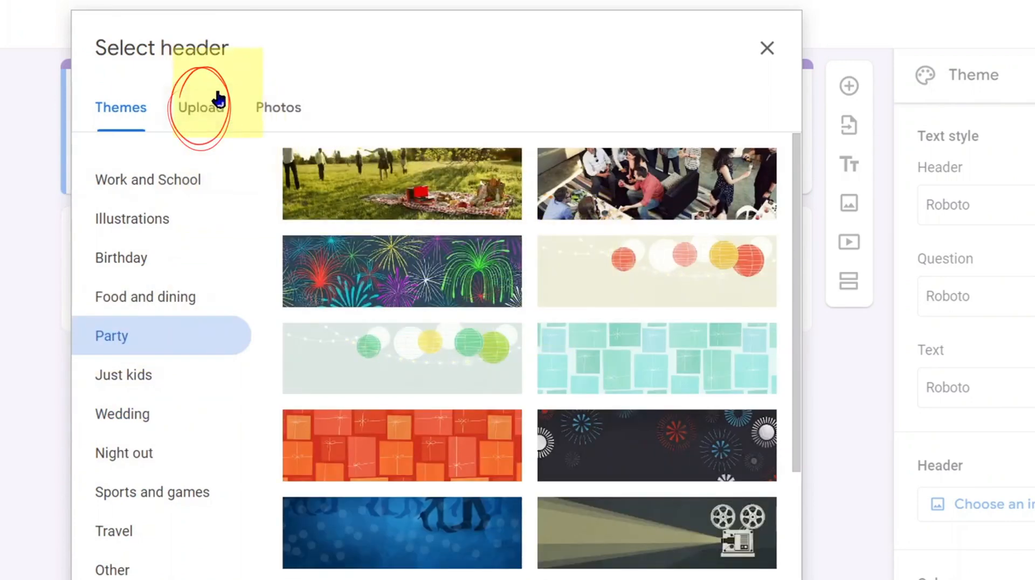
Upload the image file "DS design Slider BANNER" as the form header, cropped to centre the logo and slogan.
left_click(206, 117)
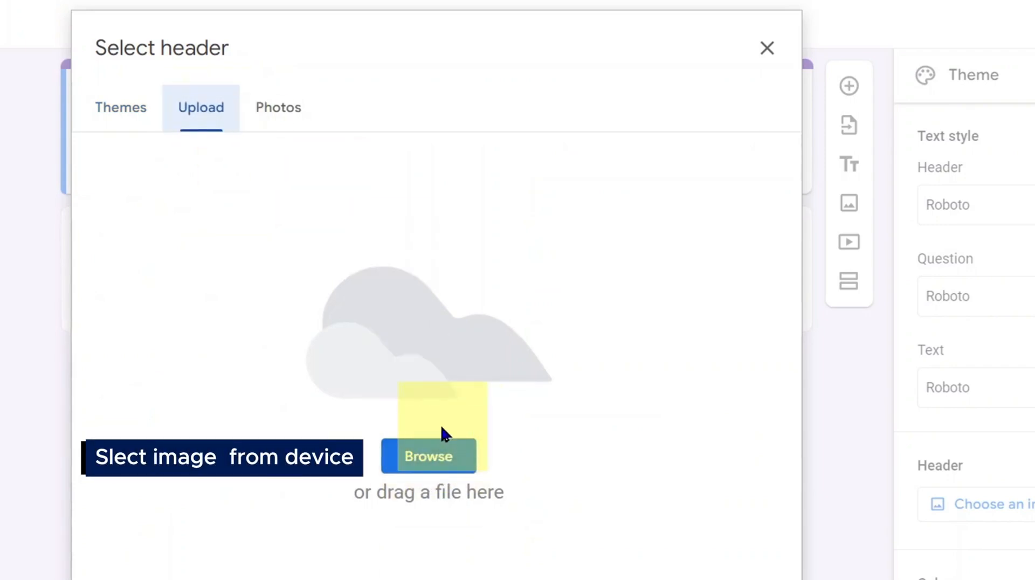
left_click(451, 441)
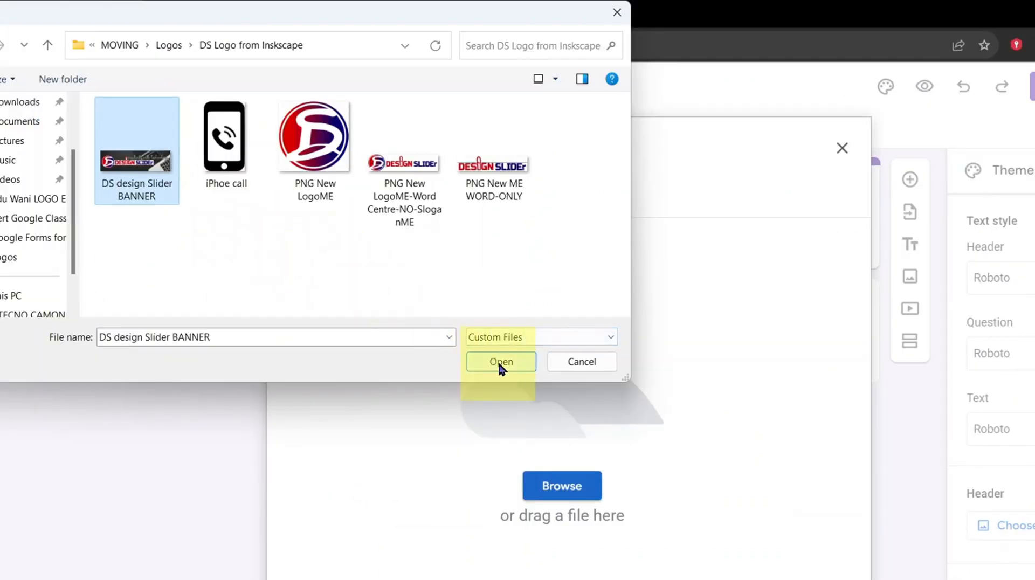
left_click(501, 363)
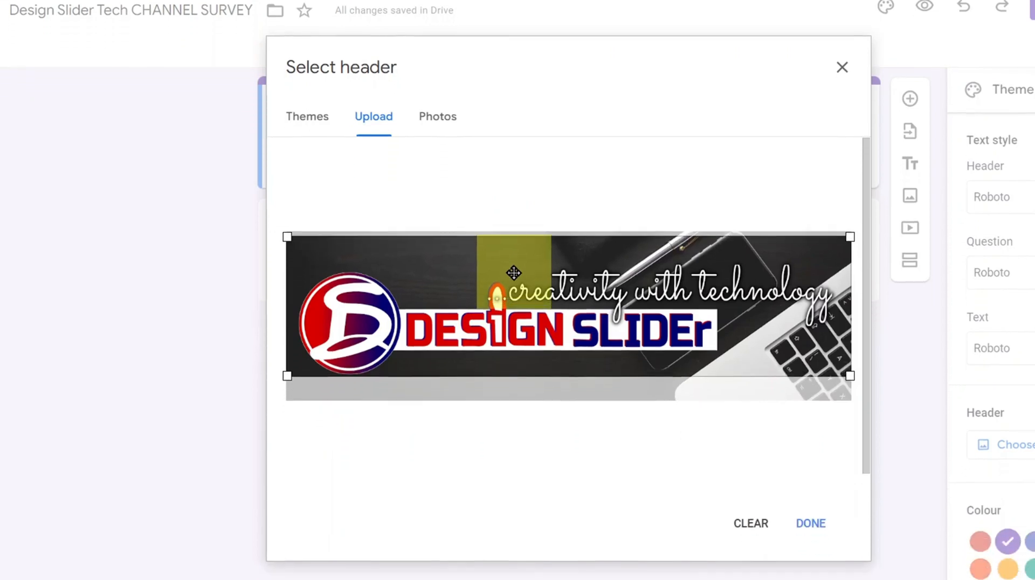
left_click_drag(513, 273, 518, 282)
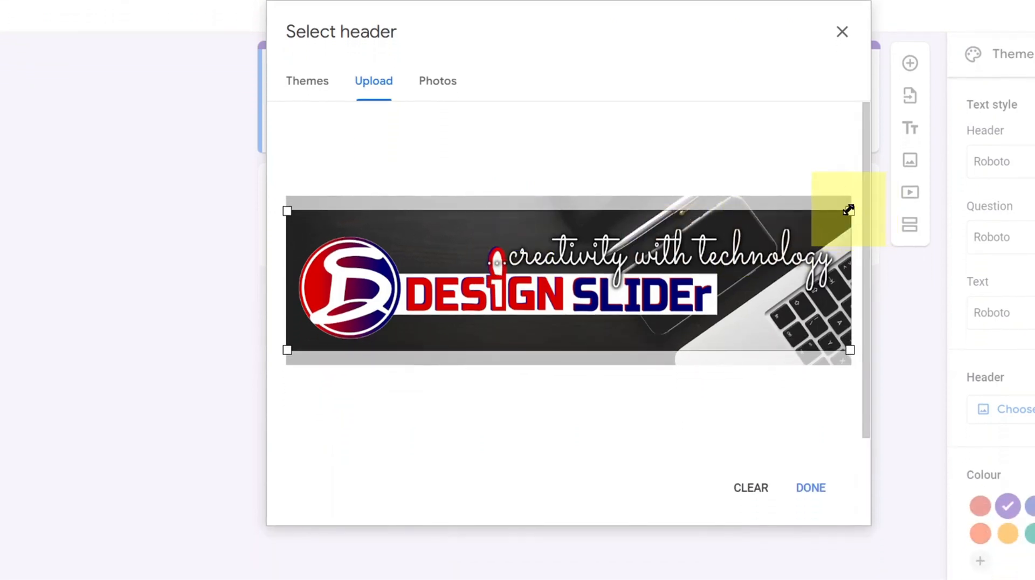
mouse_move(849, 210)
left_mouse_down()
mouse_move(749, 239)
mouse_move(863, 217)
left_mouse_up()
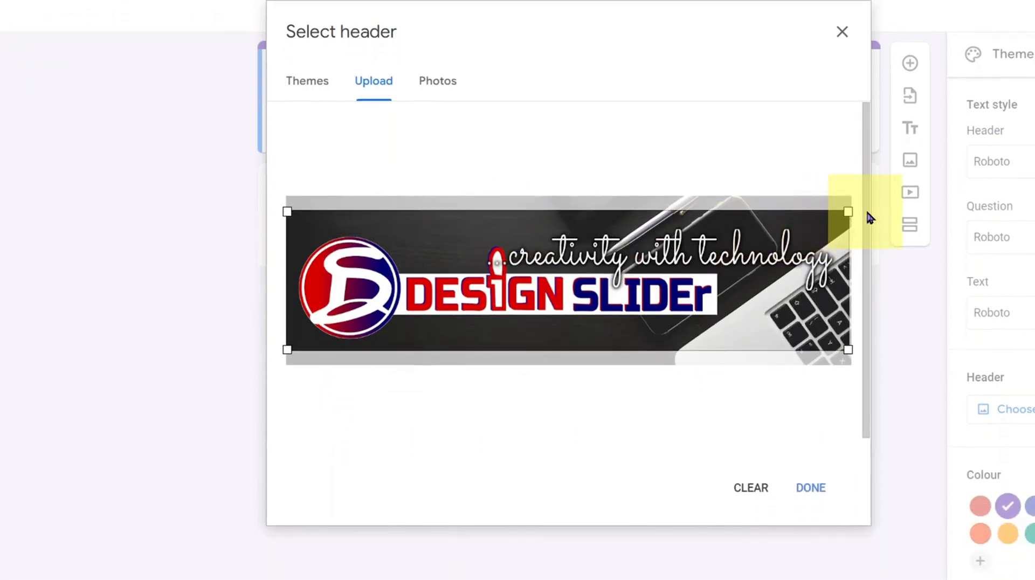
left_click(813, 488)
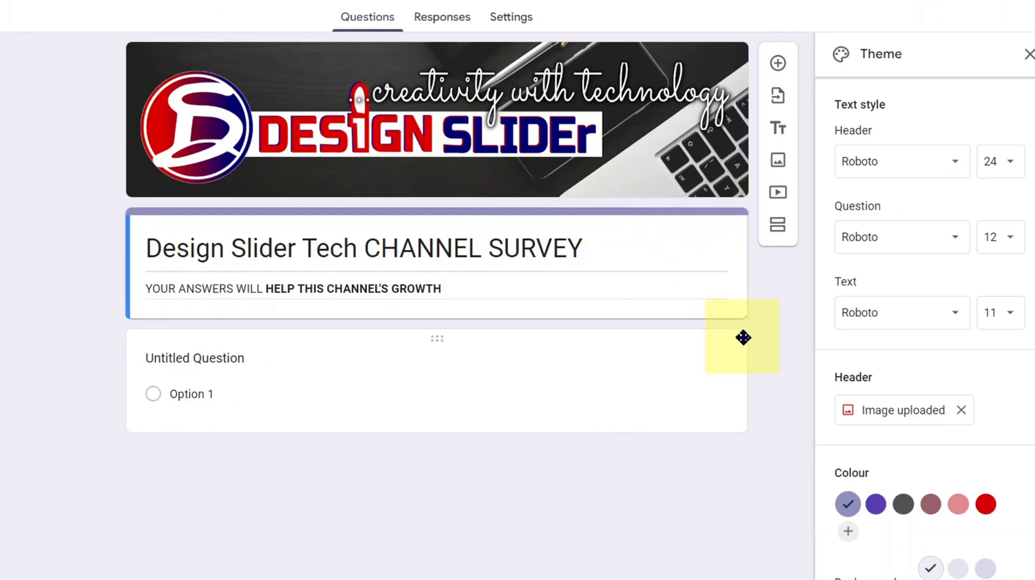
Set the theme colour to red with the darkest pink background shade, and close the theme settings.
left_click(938, 512)
left_click(986, 505)
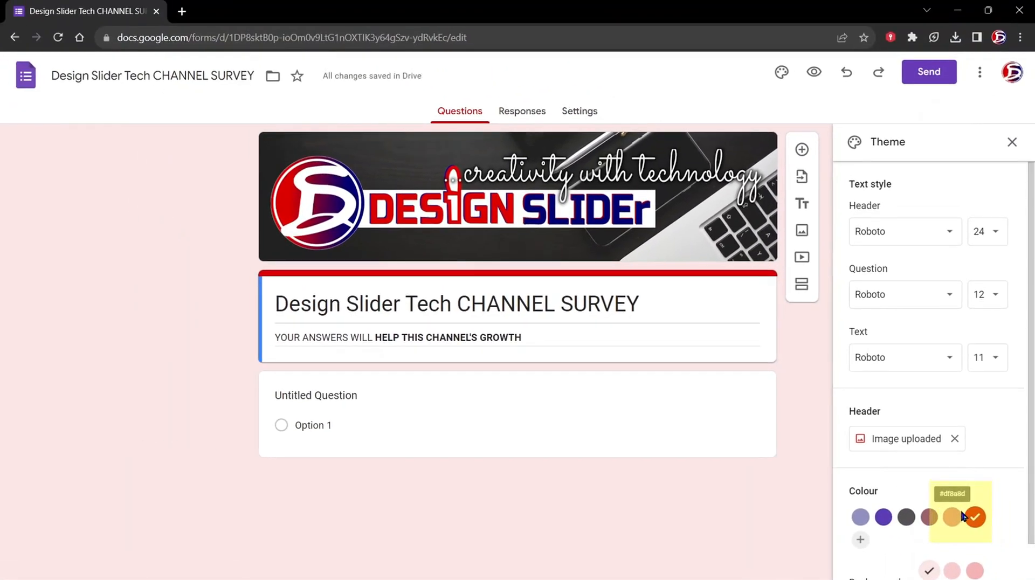
scroll(963, 518, "down", 1)
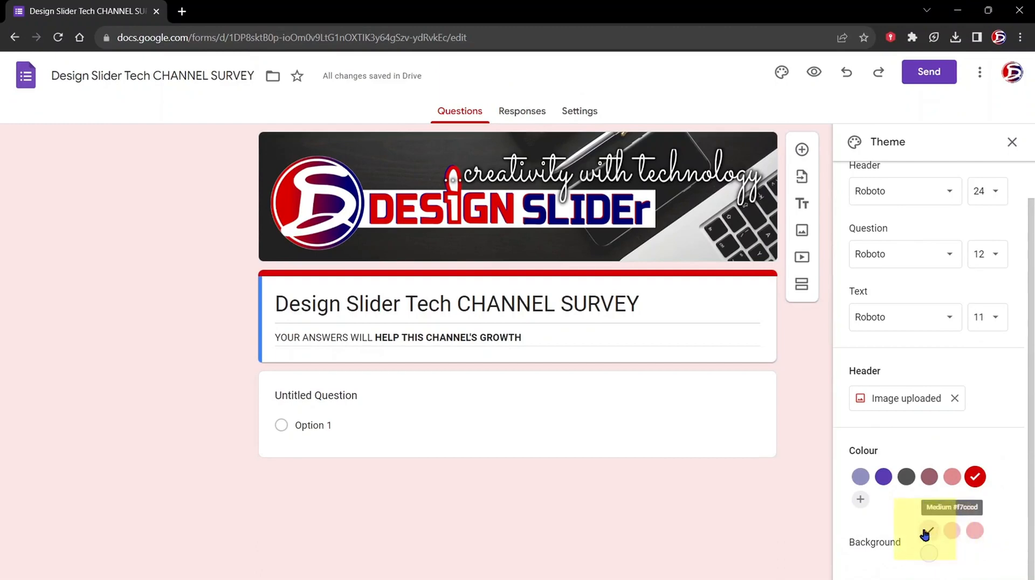
left_click(954, 536)
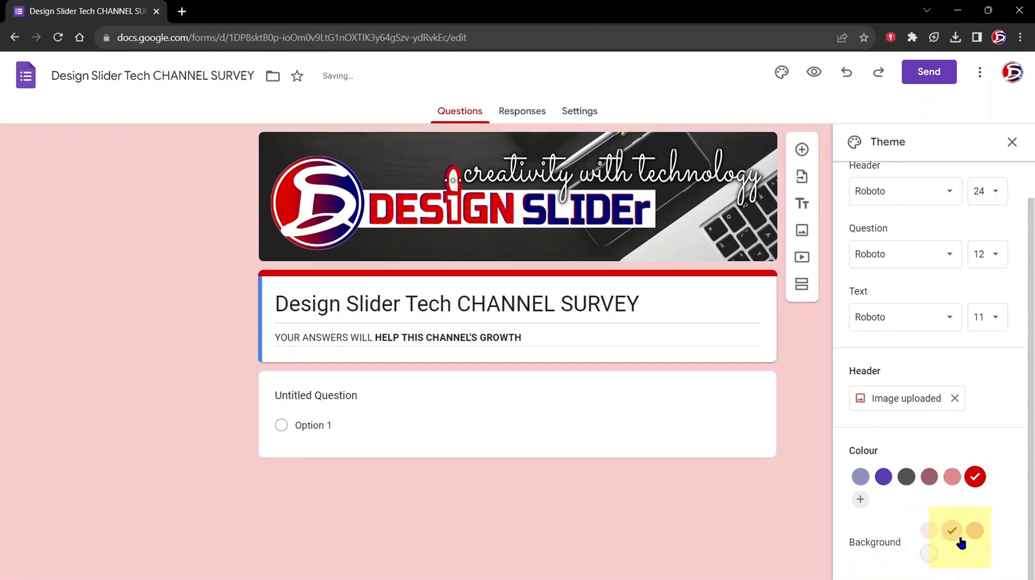
left_click(976, 532)
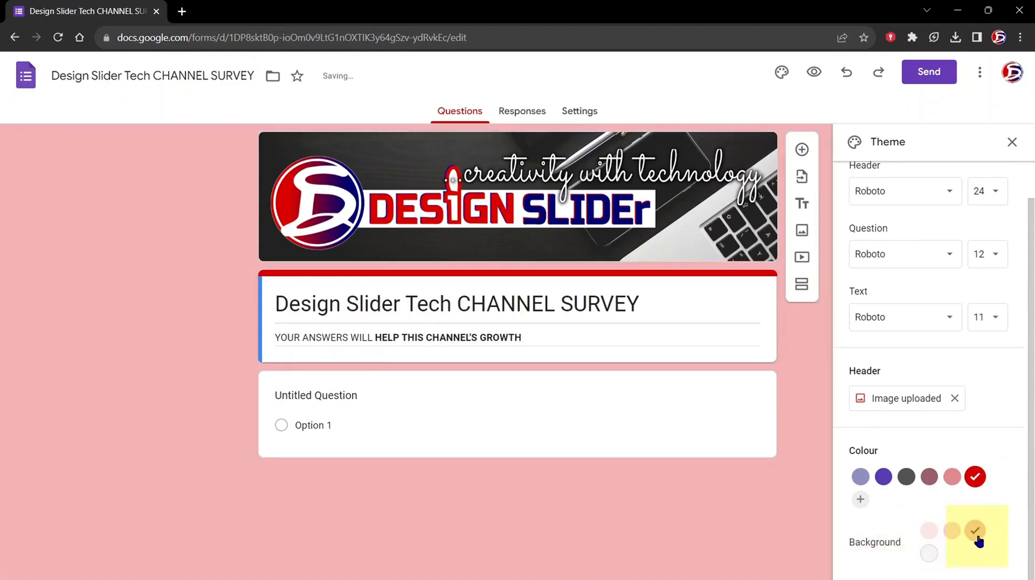
left_click(1012, 143)
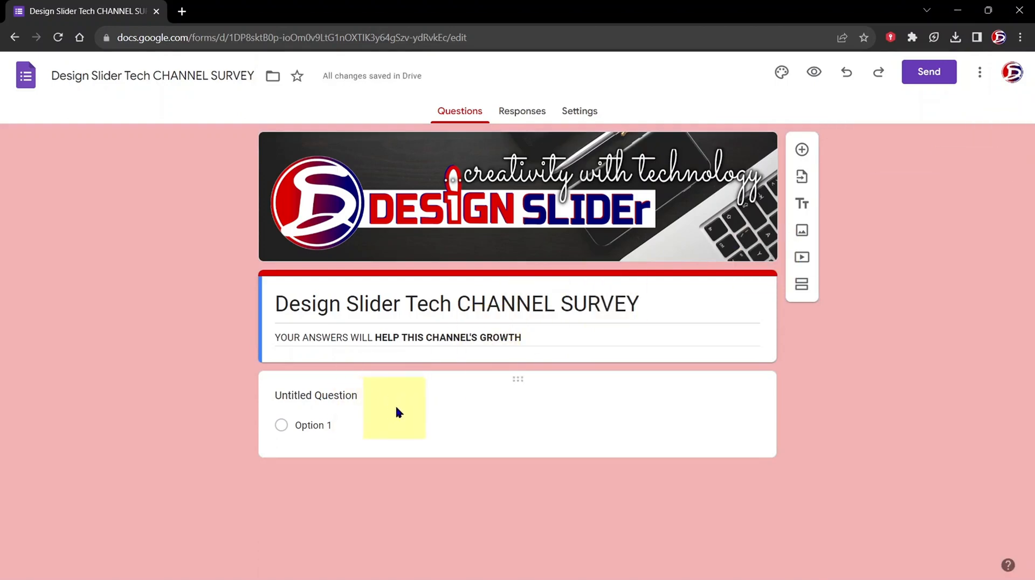
Write the first question "If you are still watching this video, will you watch this video till the end?" with all suggested answers: Yes, No, Maybe.
left_click(426, 397)
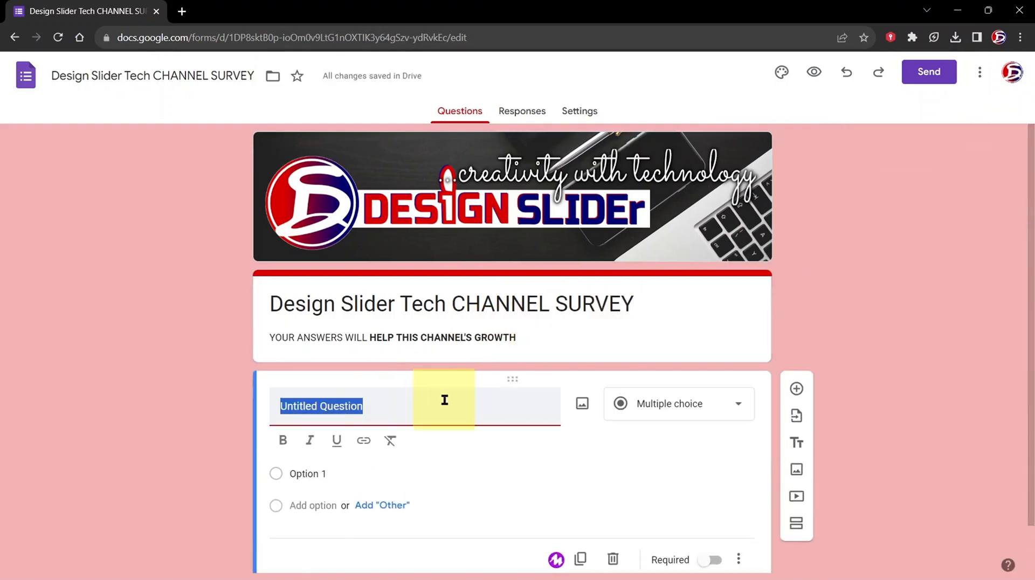
type("If you are still watching this video, will you watch this video till the end?")
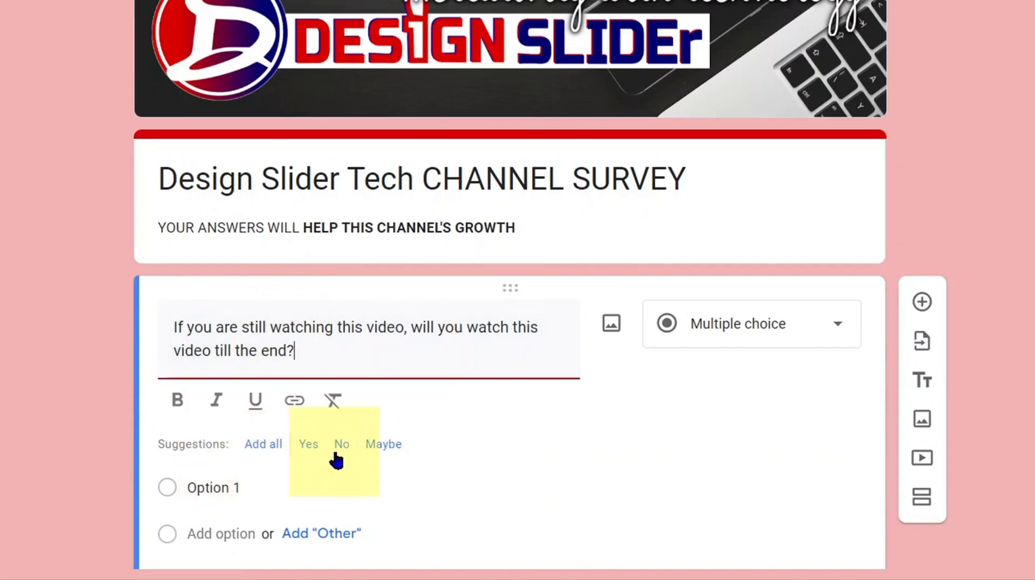
left_click(268, 453)
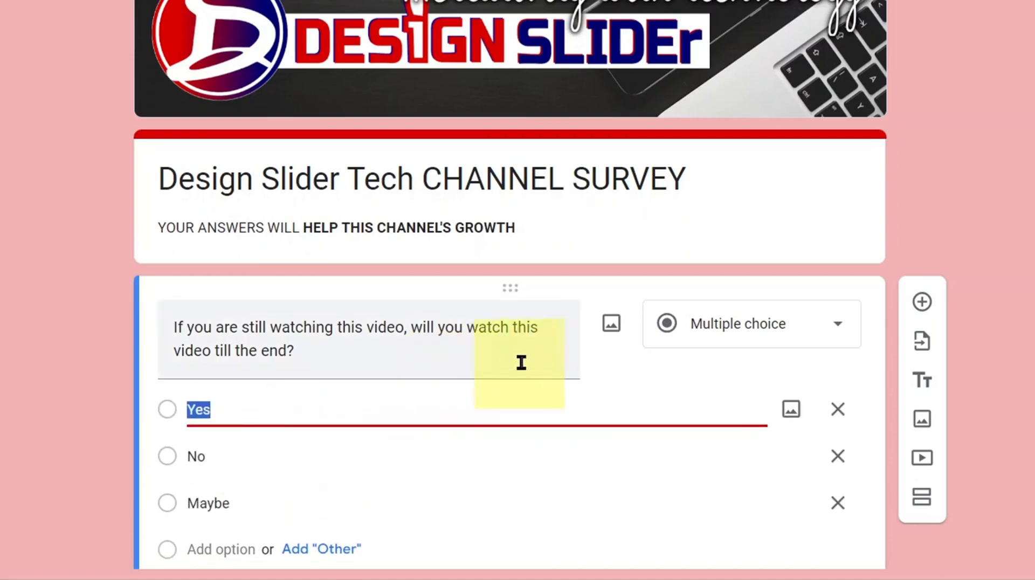
Examine where an image can be attached to the question text and to each of its answer options.
triple_click(547, 333)
scroll(538, 382, "down", 2)
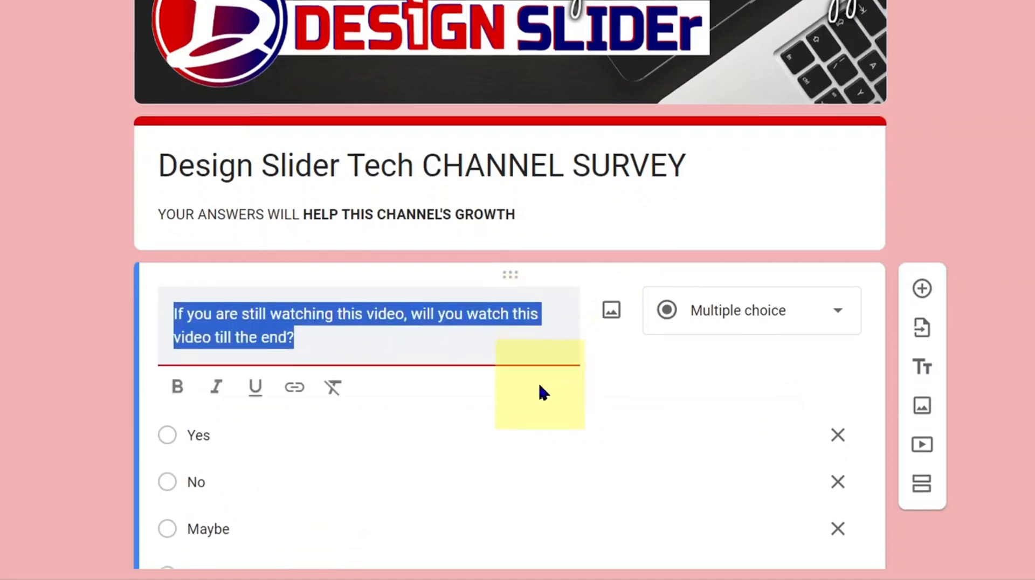
left_click(372, 363)
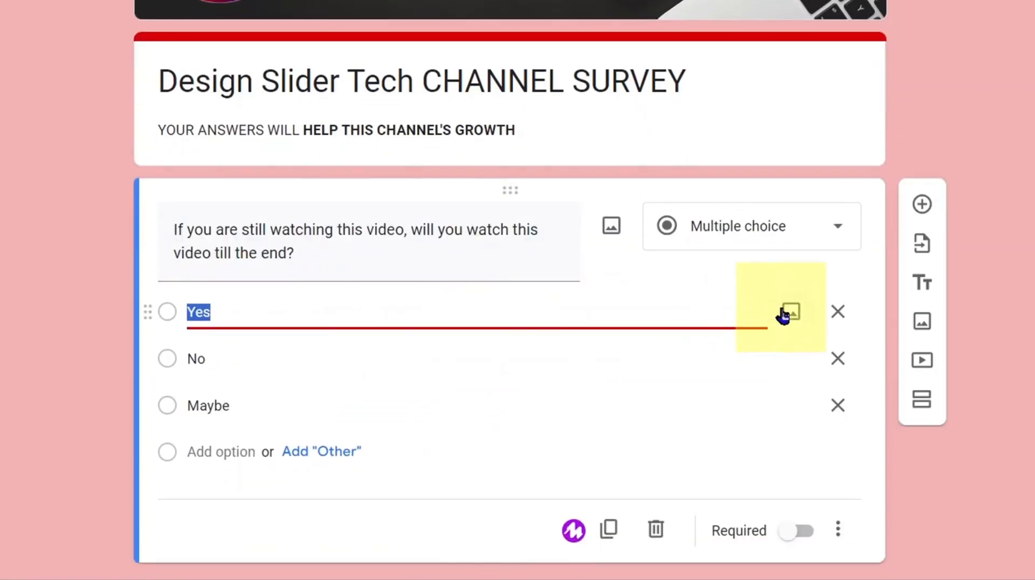
triple_click(545, 234)
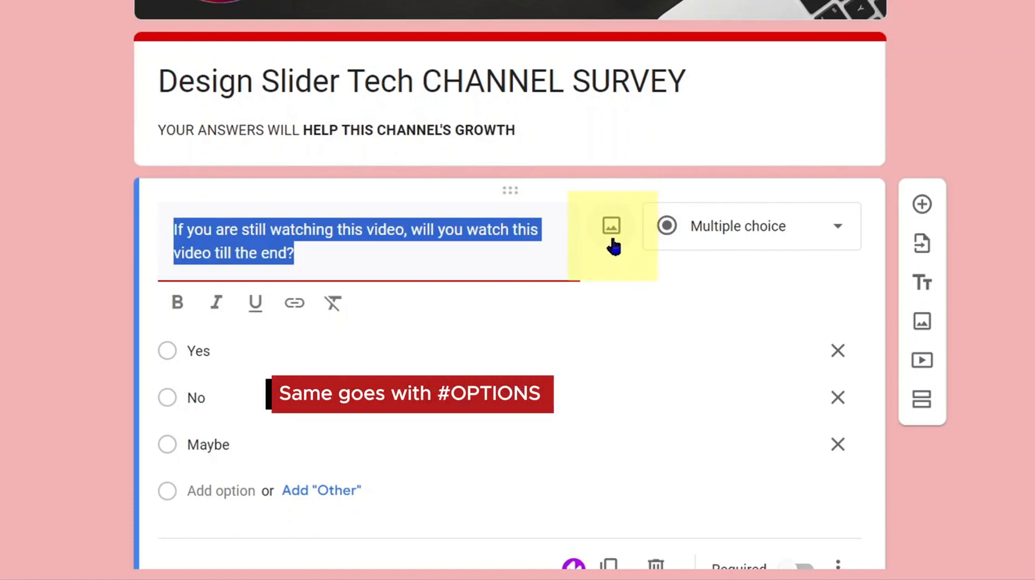
left_click(335, 360)
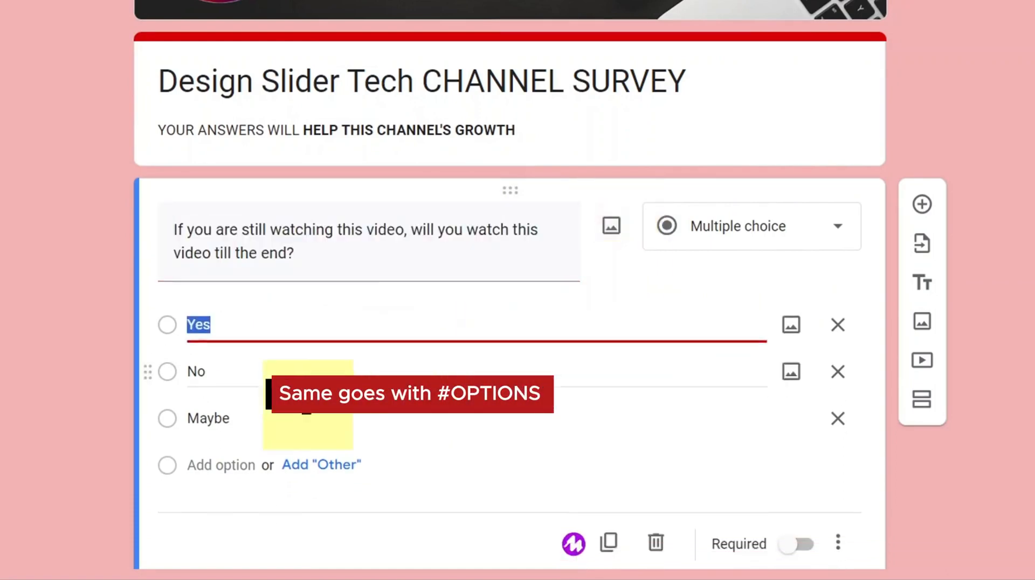
left_click(312, 363)
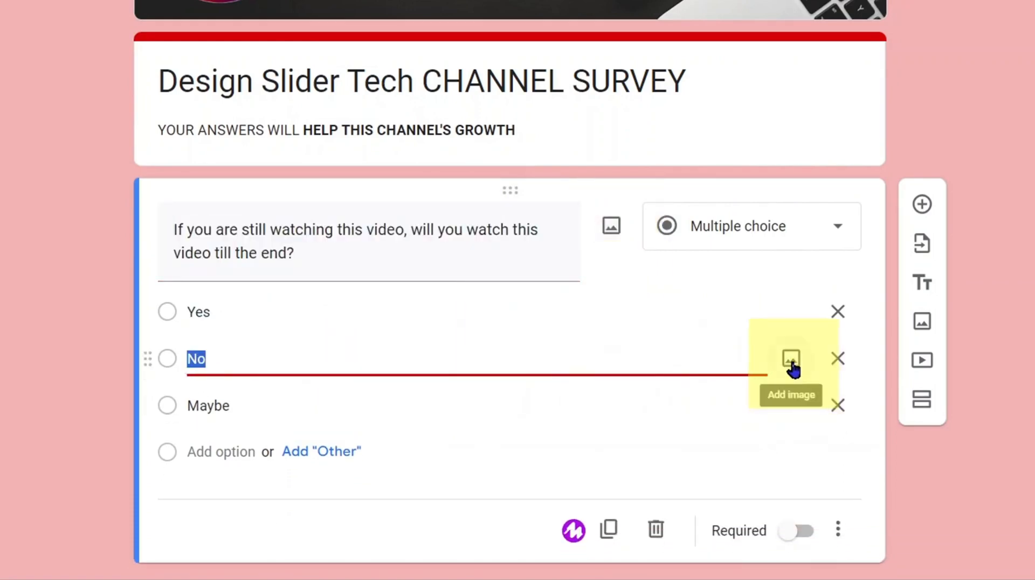
left_click(628, 399)
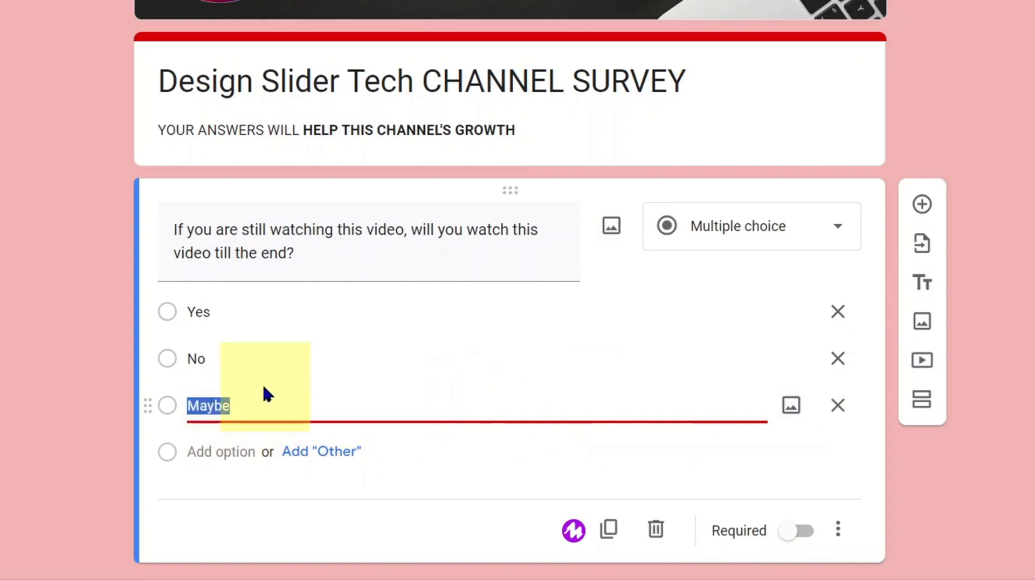
Remove the "Maybe" answer option from the first question.
left_click(256, 360)
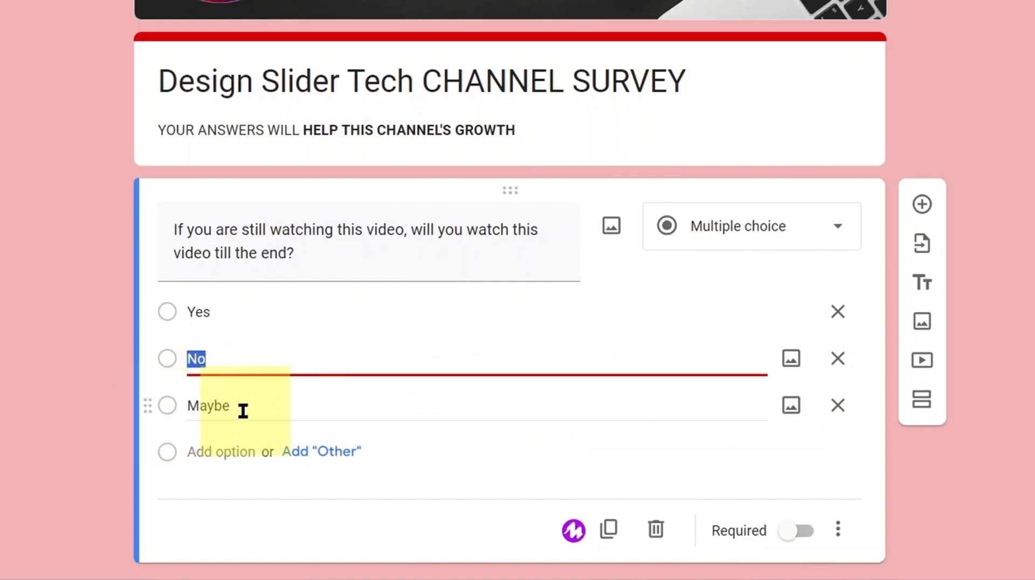
left_click(196, 424)
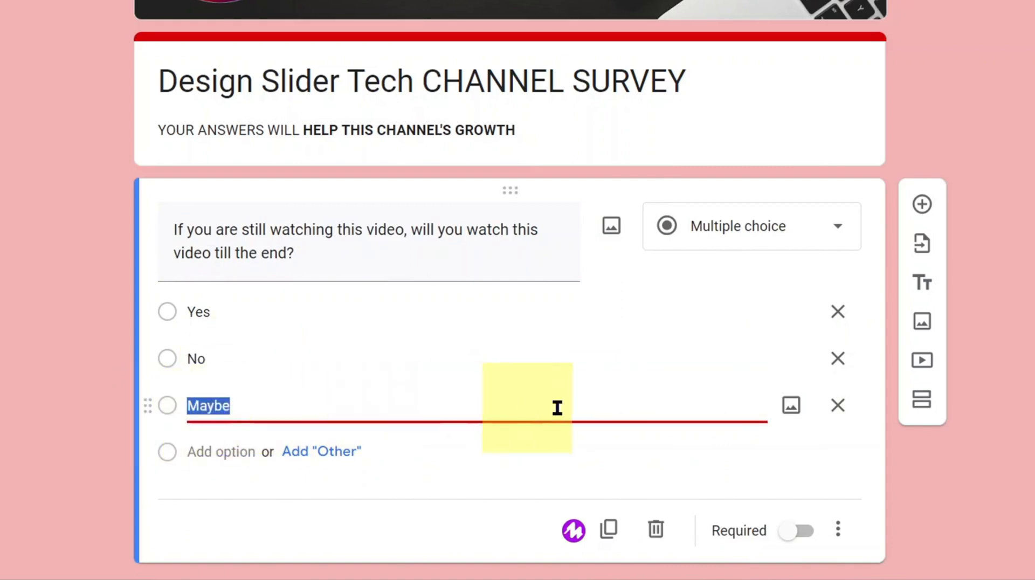
left_click(838, 411)
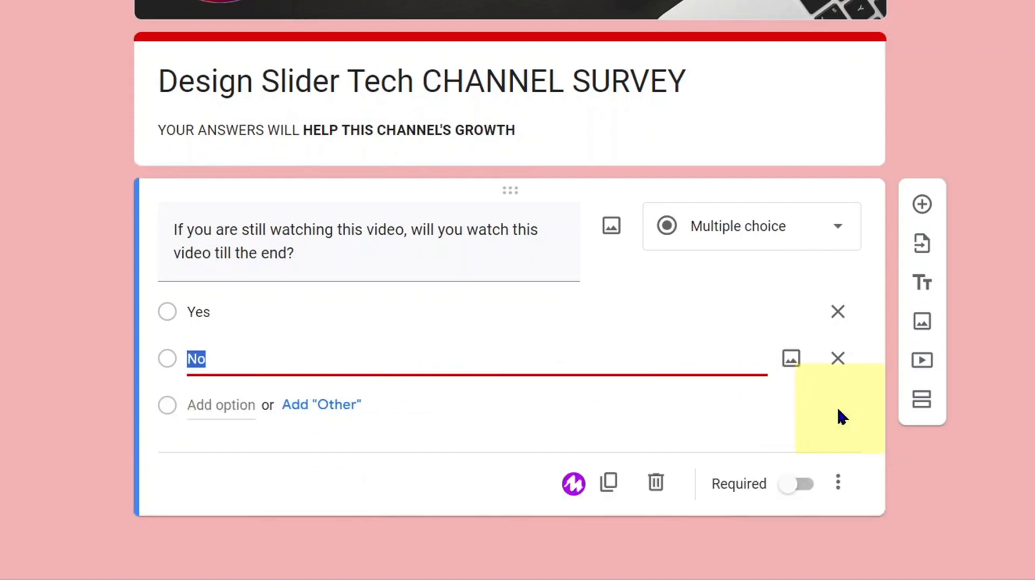
Duplicate the first question, switch the copy's Required setting on and off, and delete the copy.
left_click(613, 484)
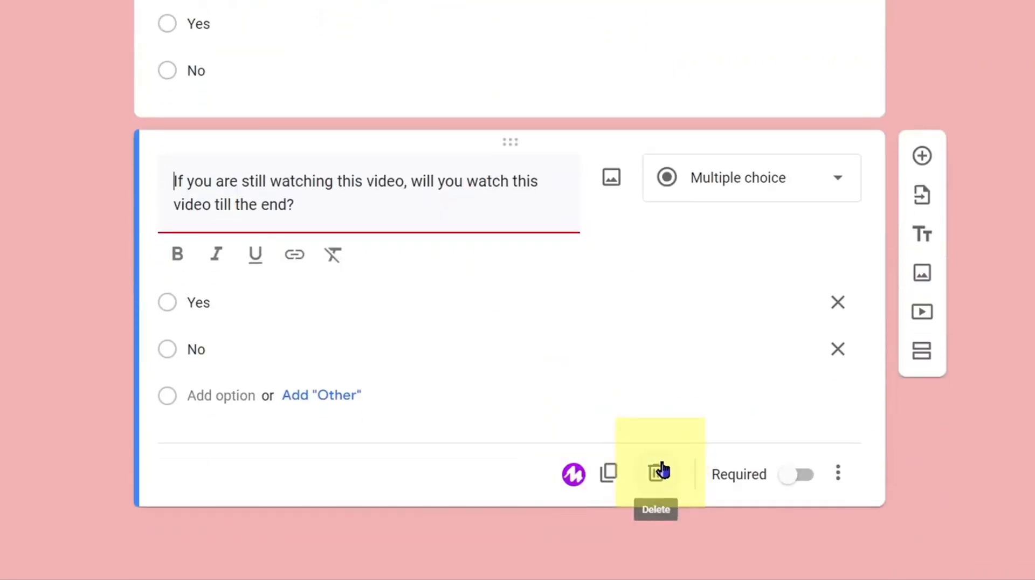
left_click(804, 479)
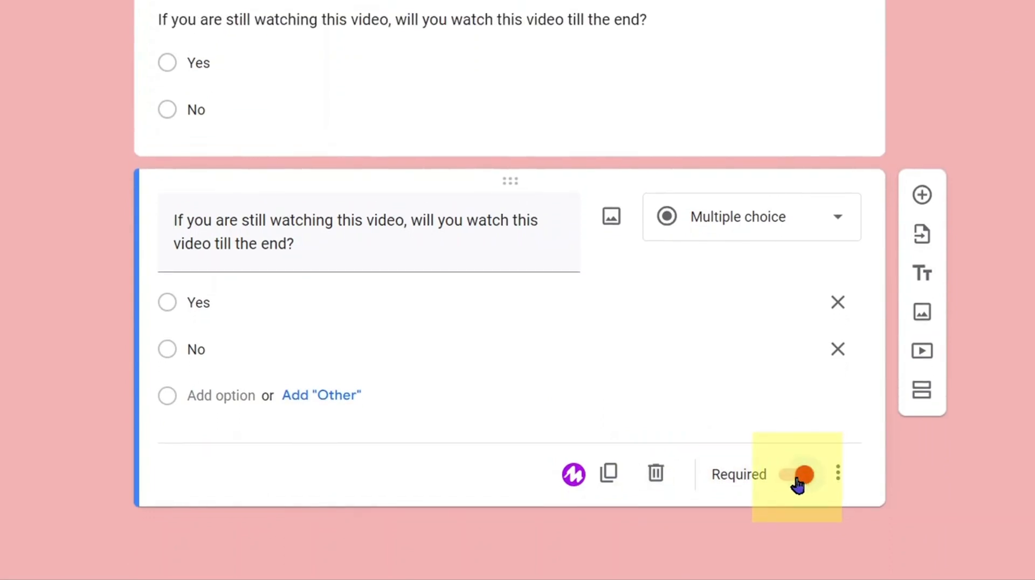
left_click(796, 479)
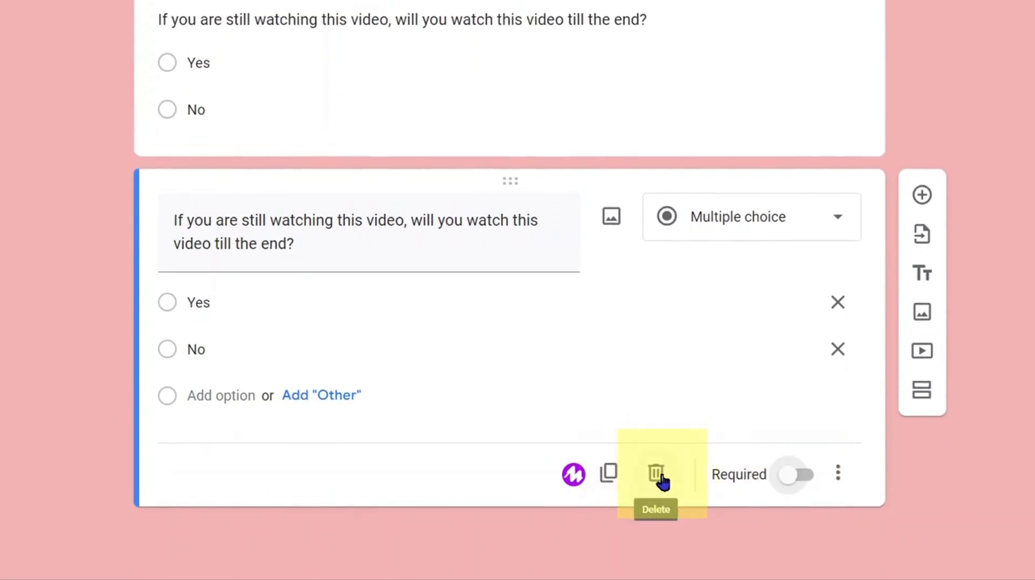
left_click(657, 477)
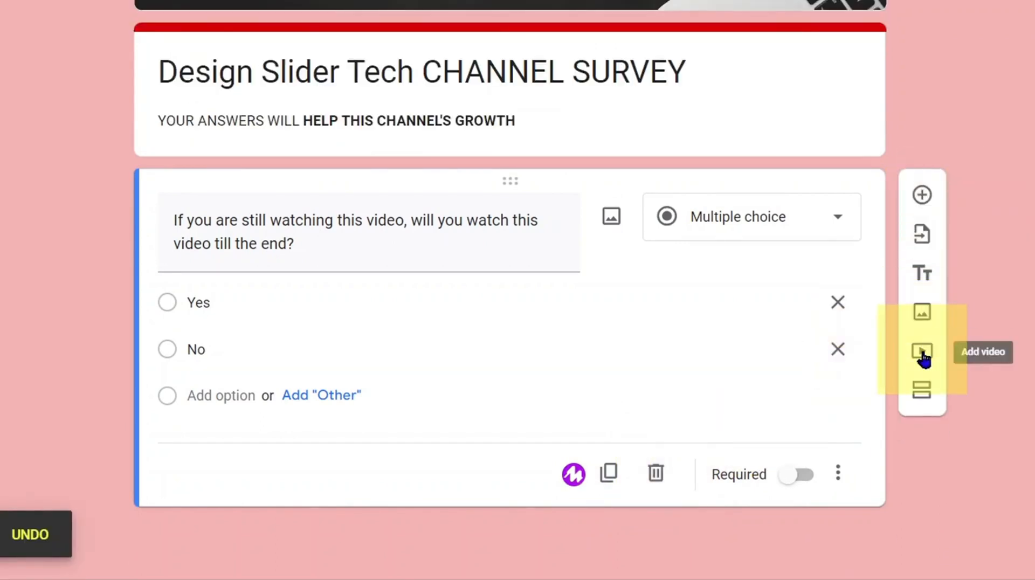
Add the question "How long have you known this channel: Design Slider Tech?" with the Short answer type.
left_click(925, 204)
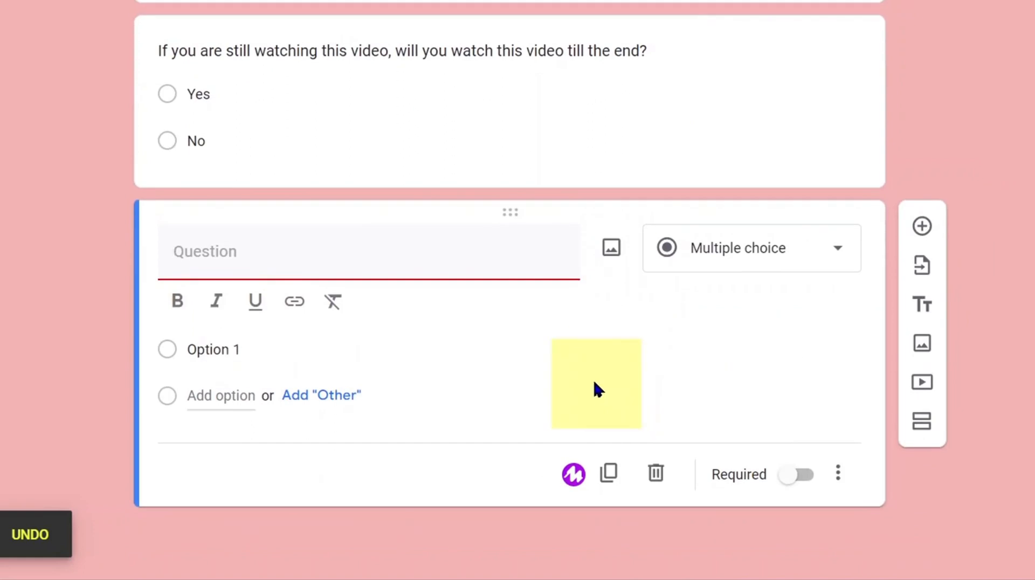
type("How long have you known this channel: Design Slider Tech?")
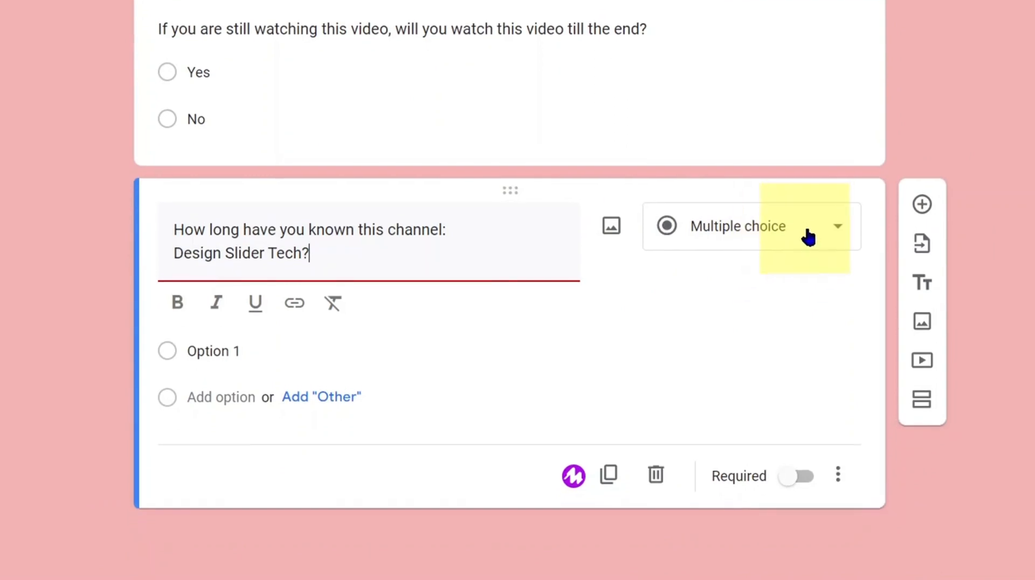
left_click(834, 247)
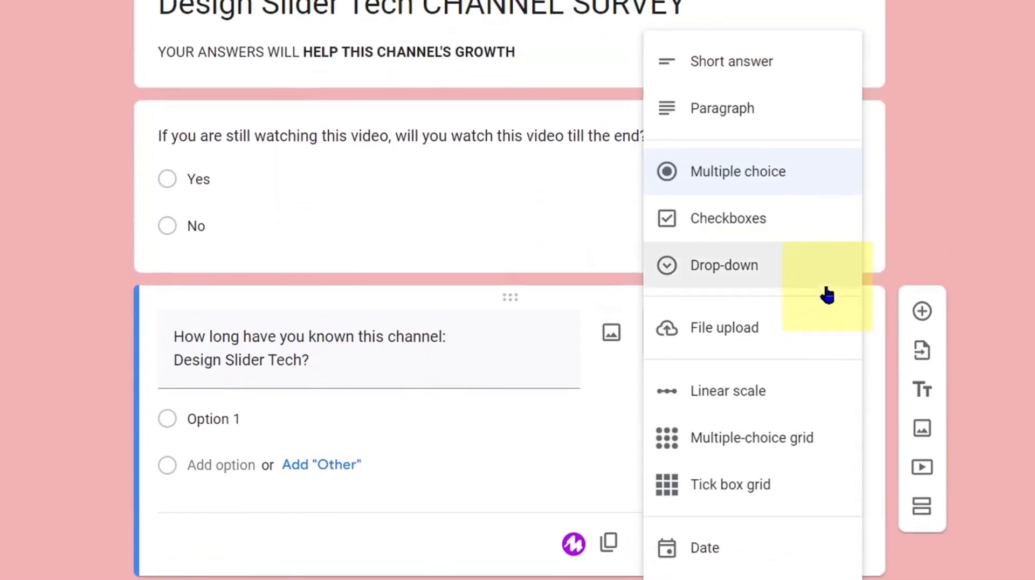
left_click(797, 71)
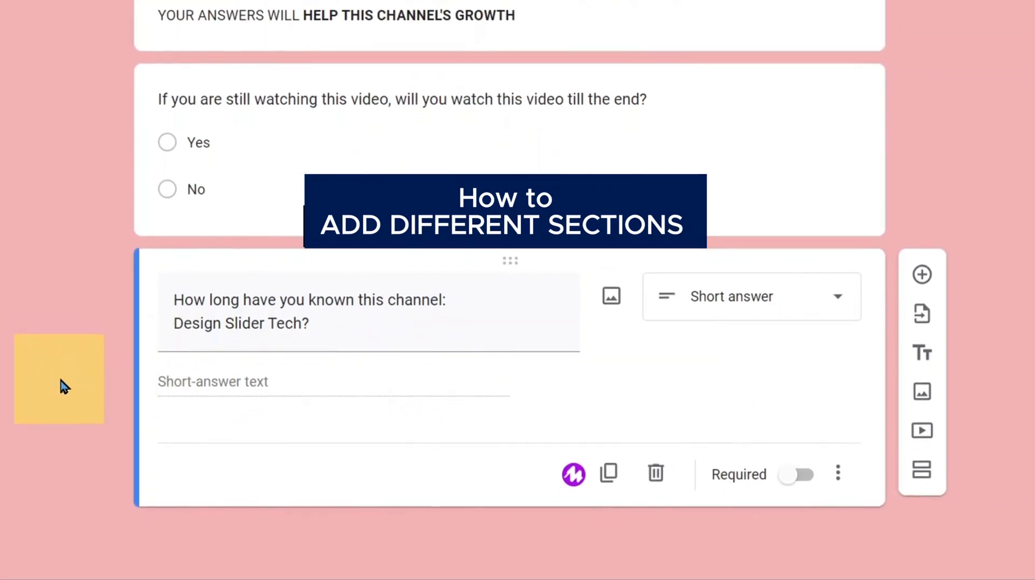
Add the multiple-choice question "Have you SUBSCRIBED to Design Slider Tech channel?" with the options Yes and No.
left_click(921, 273)
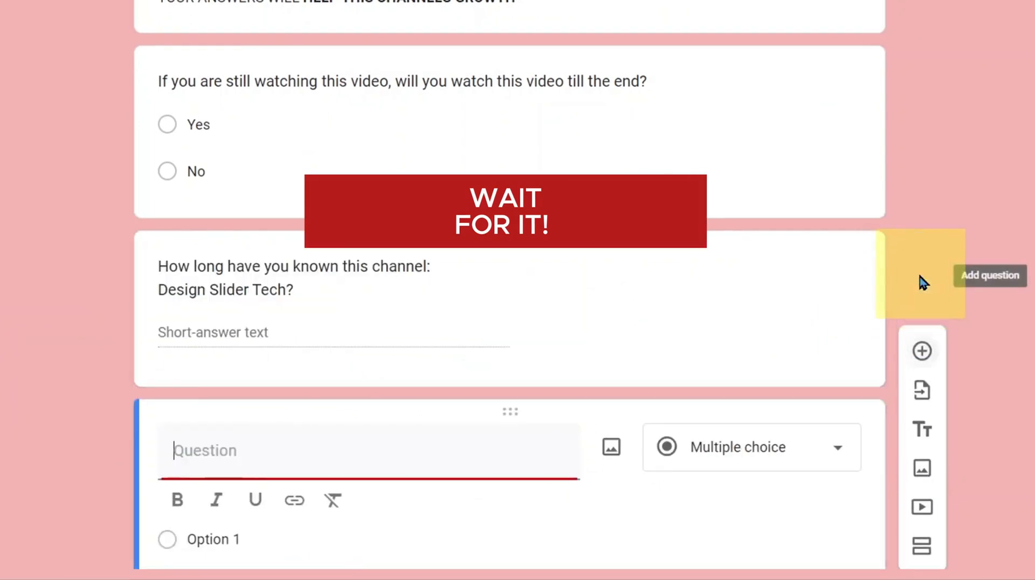
type("Have you SUBSCRIBED to Design Slider Tech channel?")
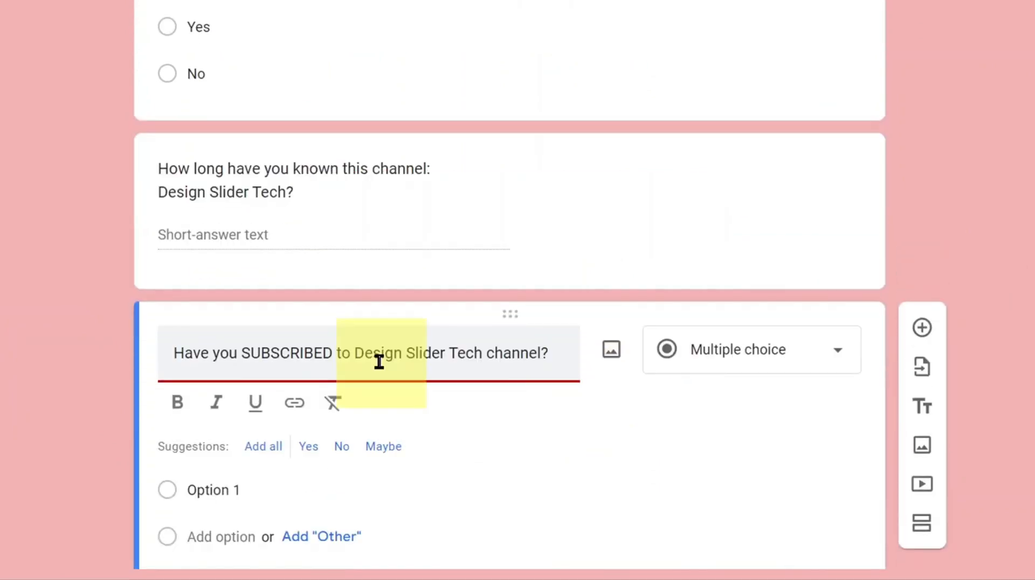
left_click(263, 448)
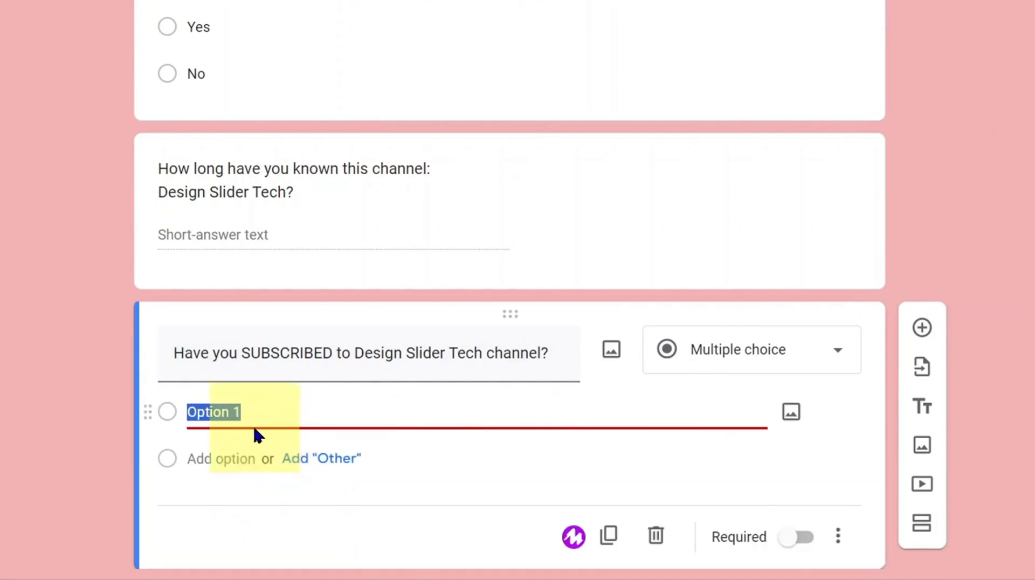
type("Yes")
left_click(219, 473)
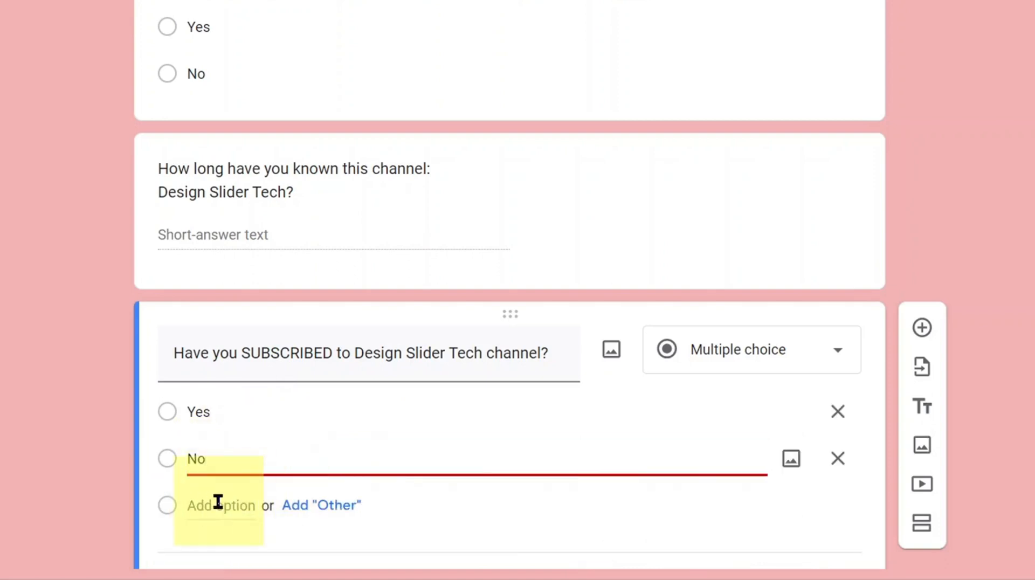
Add a third option "May be" to the subscription question and remove it again.
left_click(218, 503)
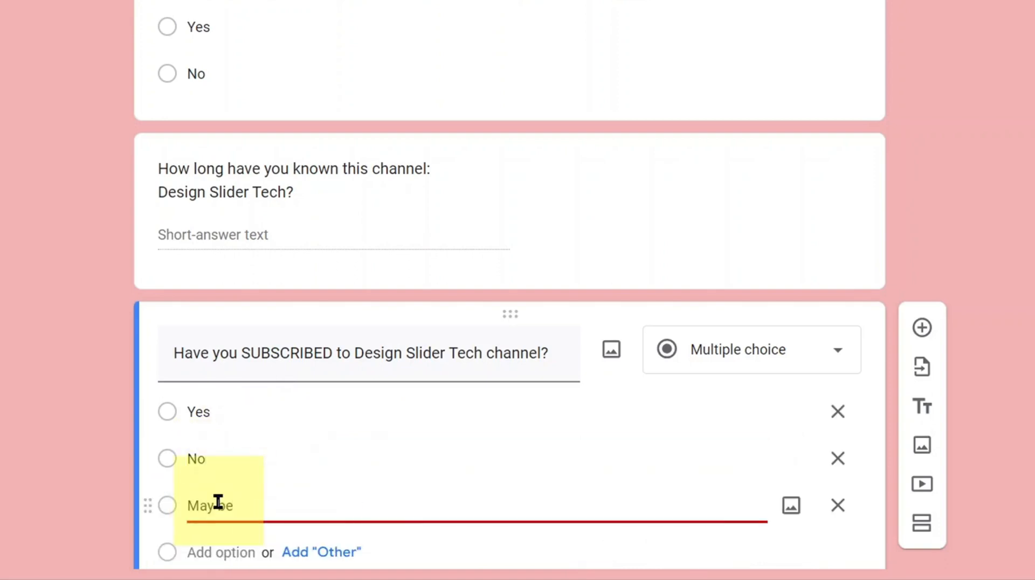
type("May be")
scroll(296, 488, "down", 2)
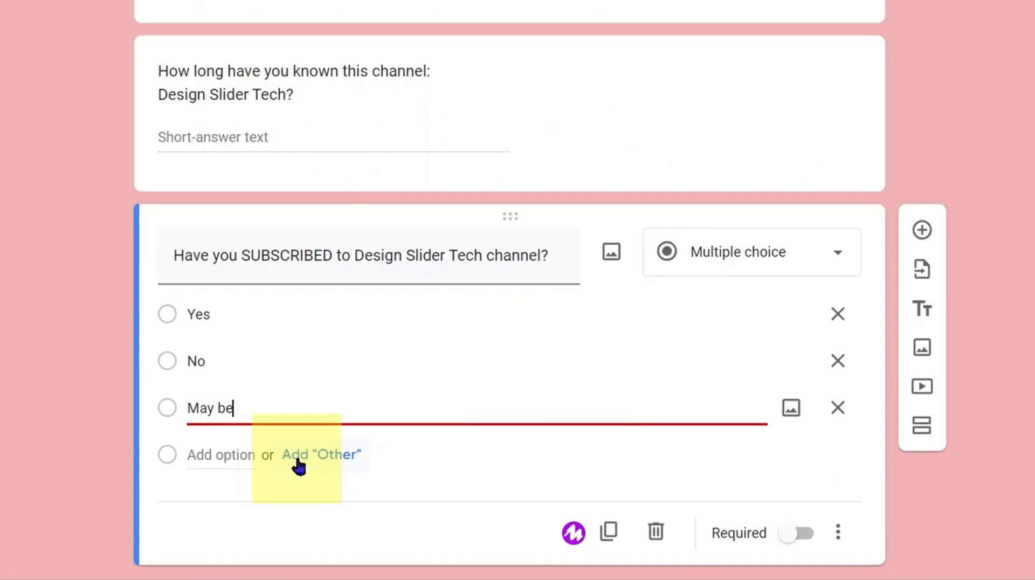
left_click(842, 414)
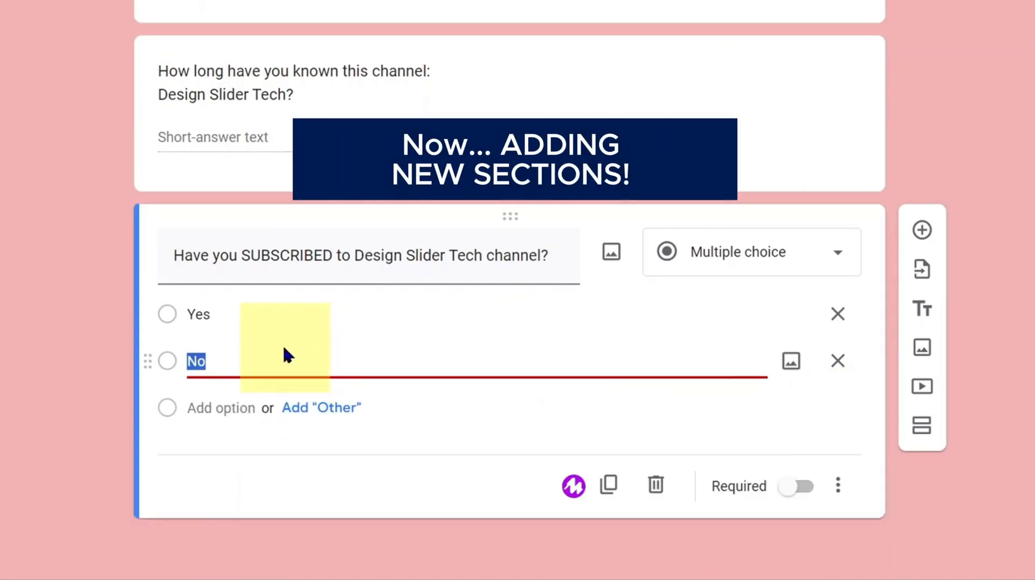
Add a second section below the subscription question and title it "Not subscribed yet?".
scroll(293, 350, "down", 1)
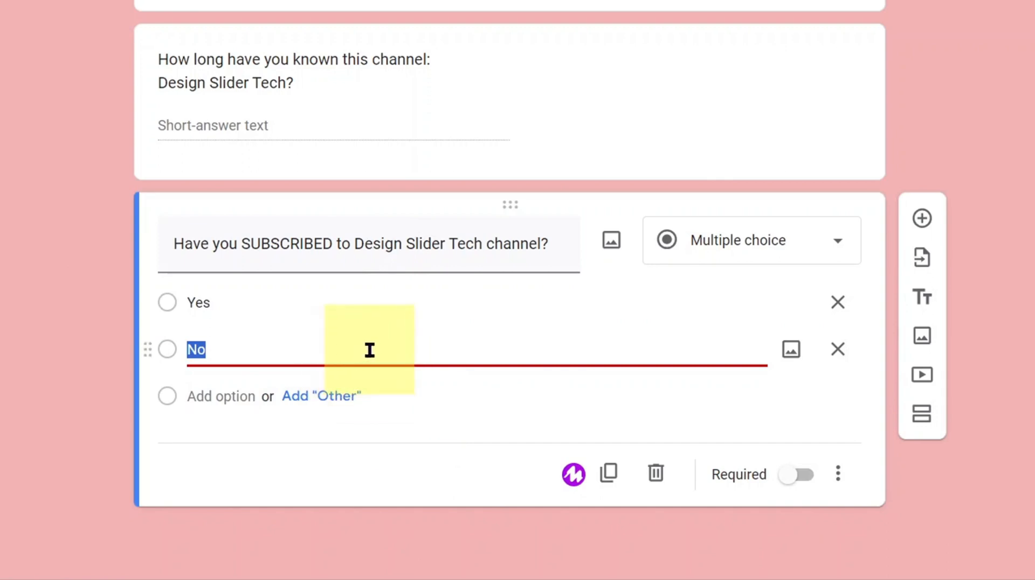
left_click(923, 416)
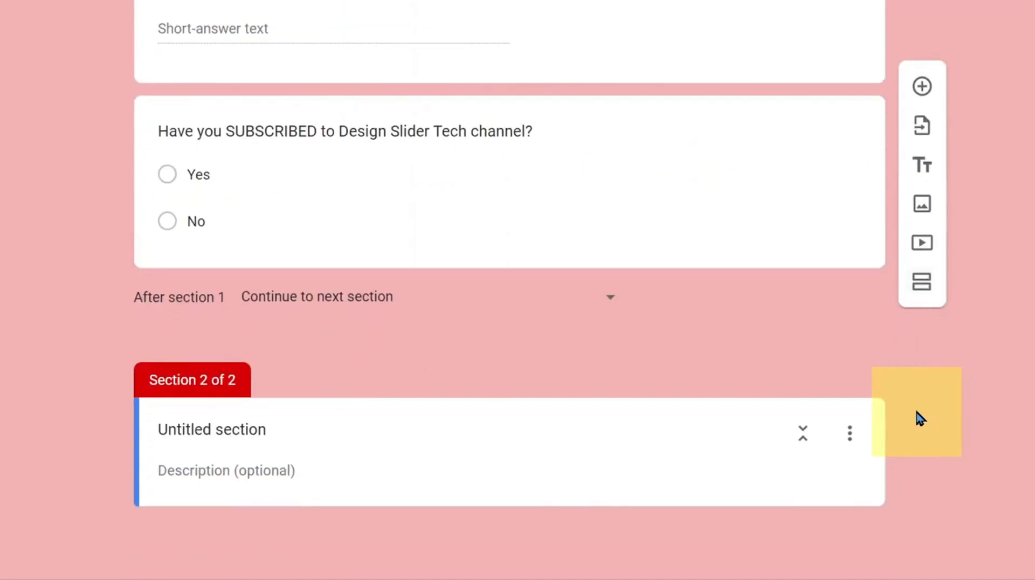
left_click(238, 430)
type("Not subscribed yet?")
key("ctrl+a")
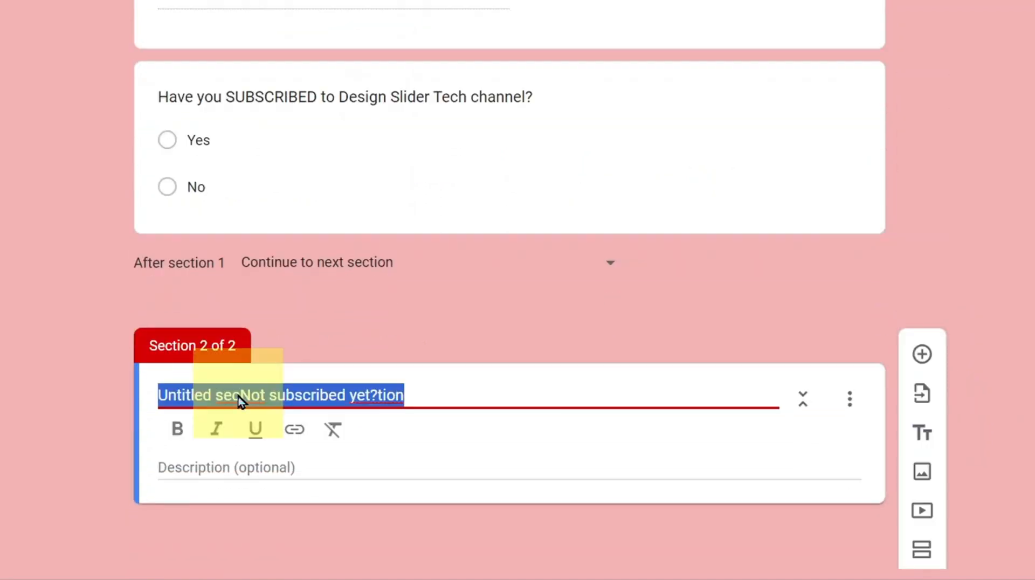
type("Not subscribed yet?")
left_click(306, 451)
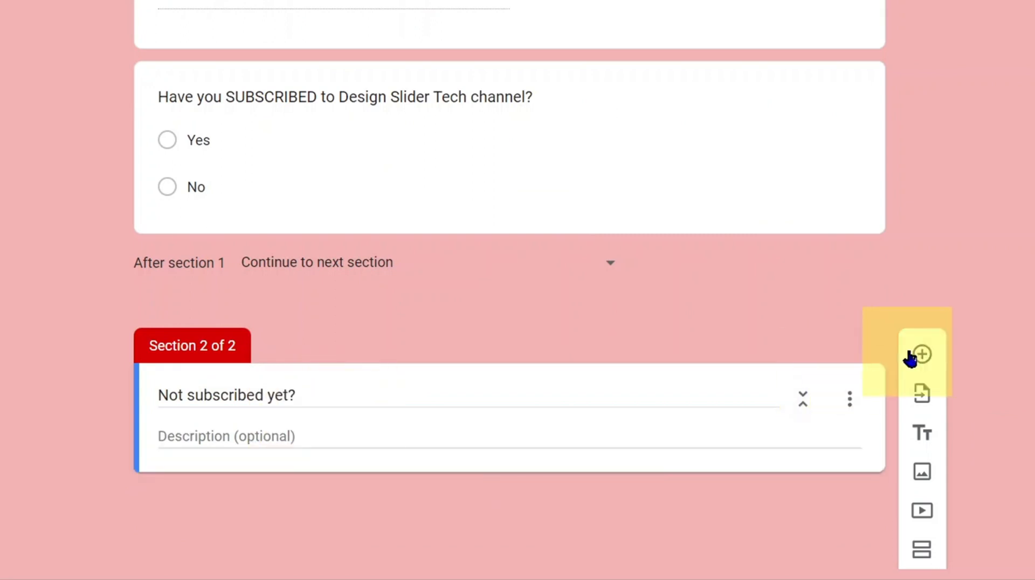
Add the Paragraph question "Why have you not subscribed to this Design Slider Tech channel?" to the second section.
left_click(923, 355)
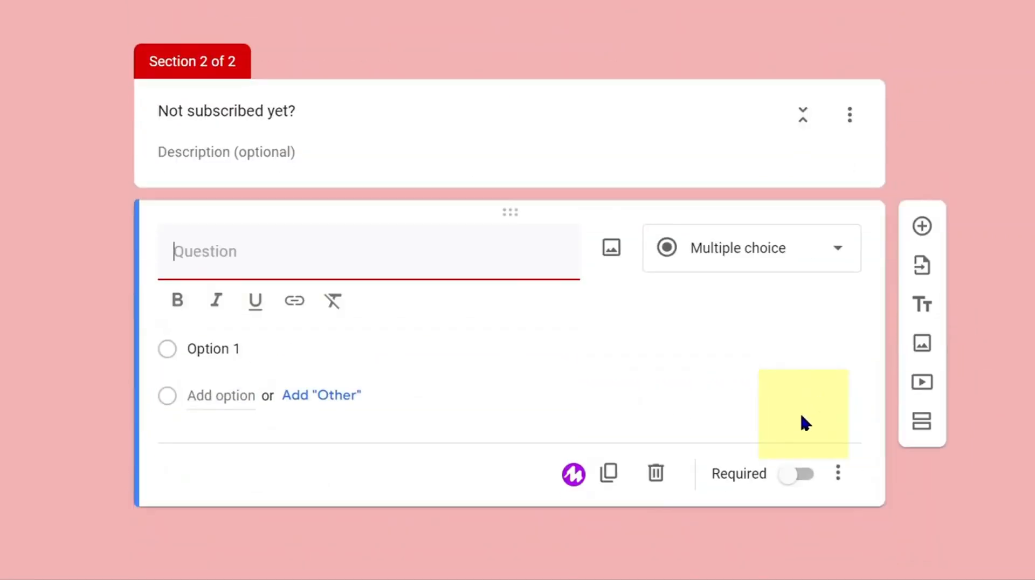
type("Why have you not subscribed to this Design Slider Tech channel?")
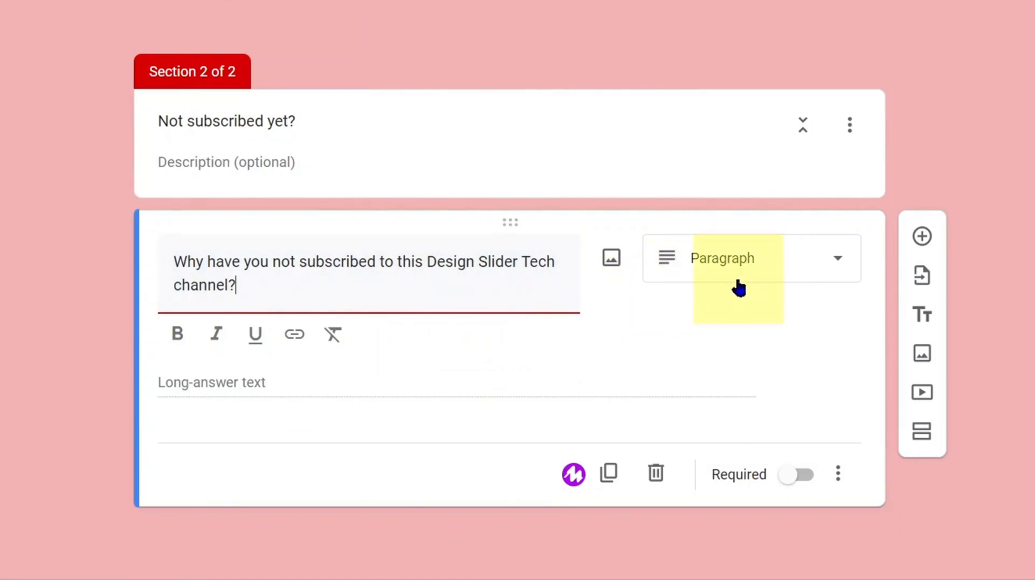
Add a third section after the paragraph question and title it "Additional Questions".
scroll(221, 387, "up", 4)
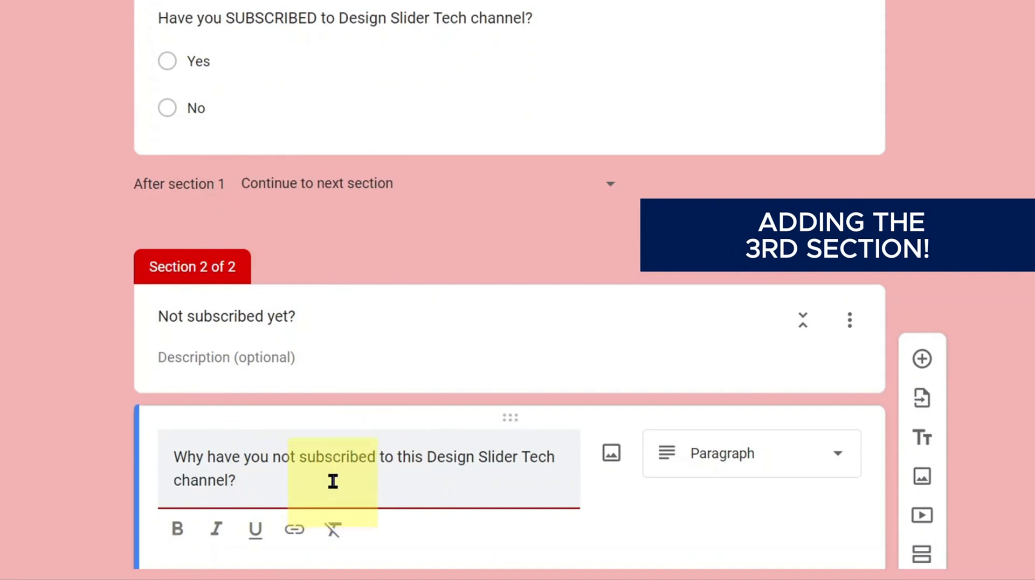
scroll(333, 539, "up", 1)
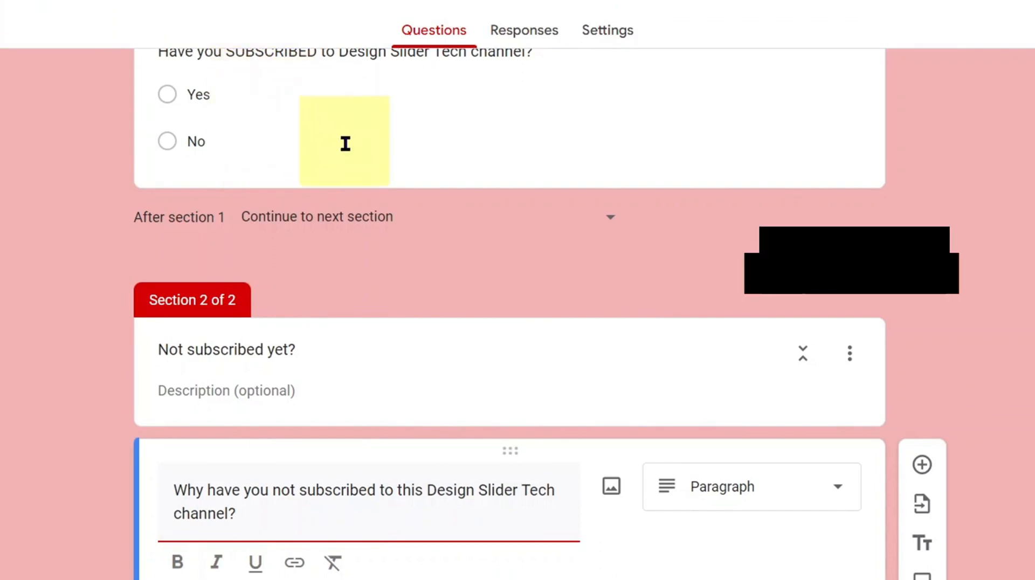
scroll(973, 531, "down", 2)
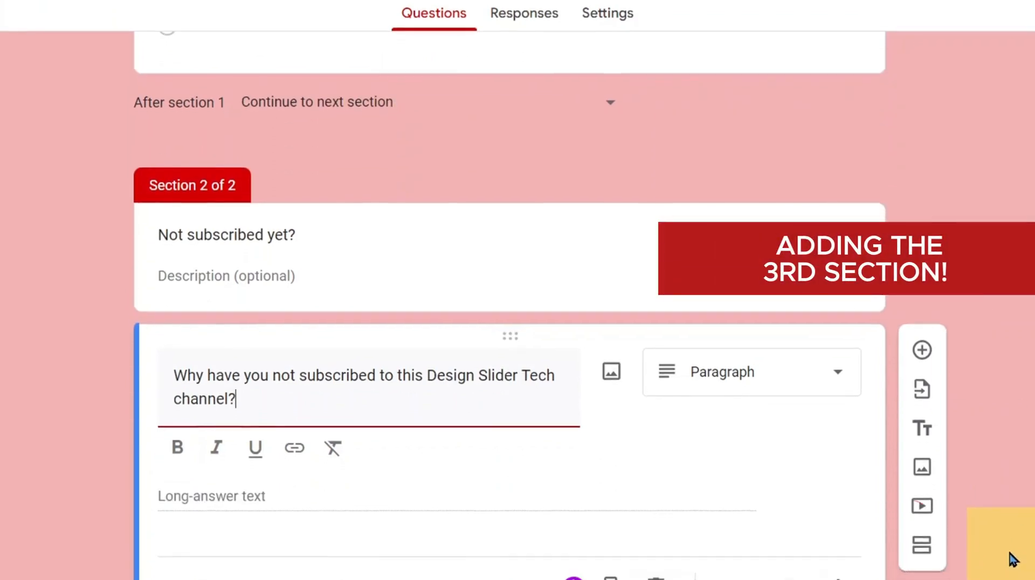
left_click(919, 528)
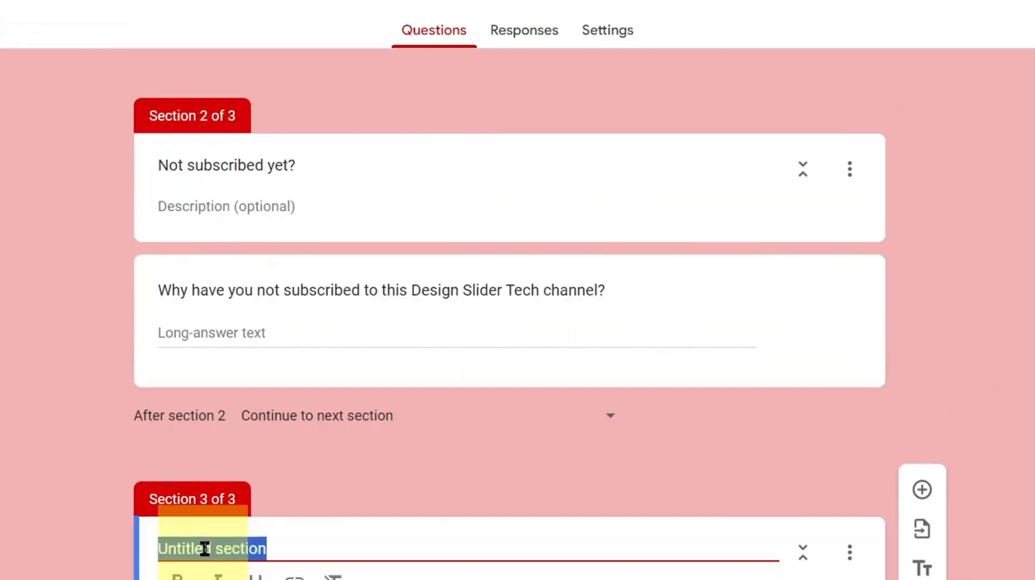
type("Additional Questions")
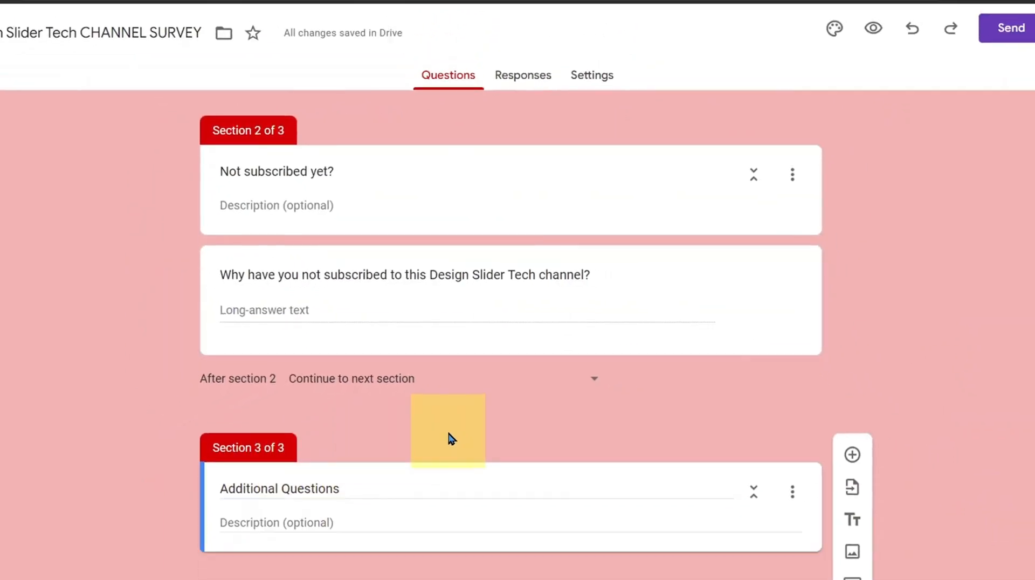
Add the Drop-down question "How did you hear about Design Slider Tech?" to the Additional Questions section.
left_click(852, 455)
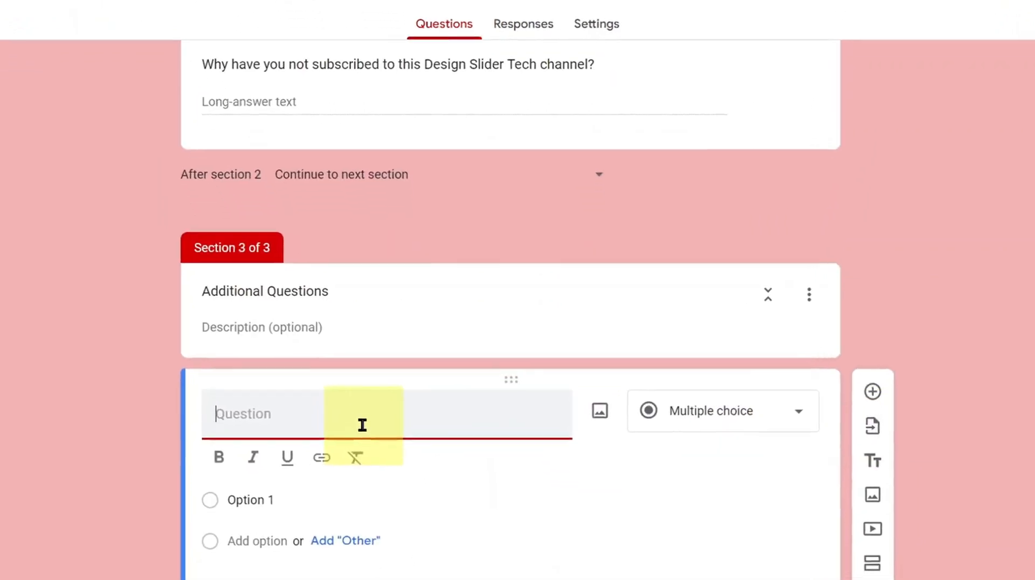
type("How did you hear about Design Slider Tech?")
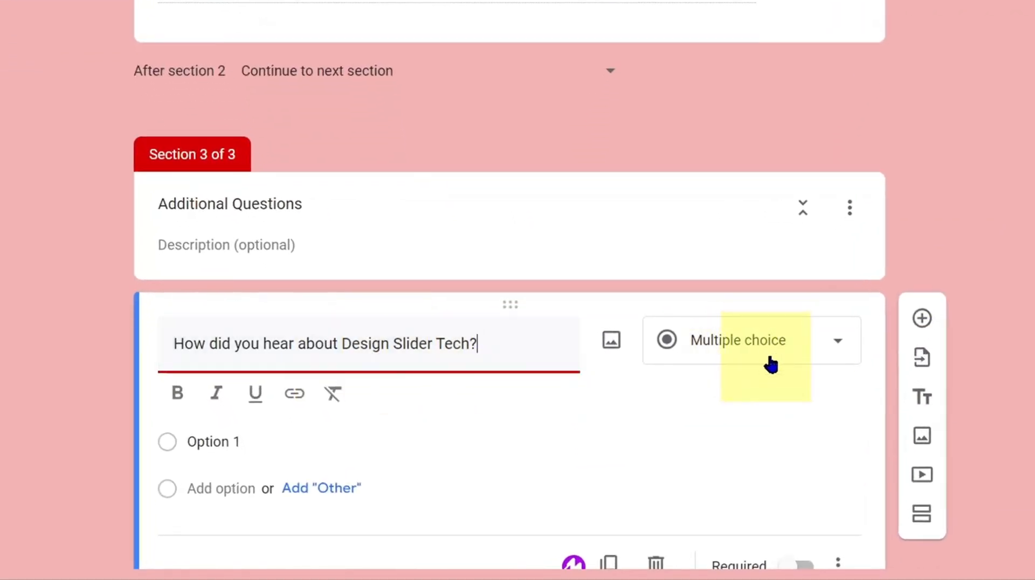
left_click(774, 341)
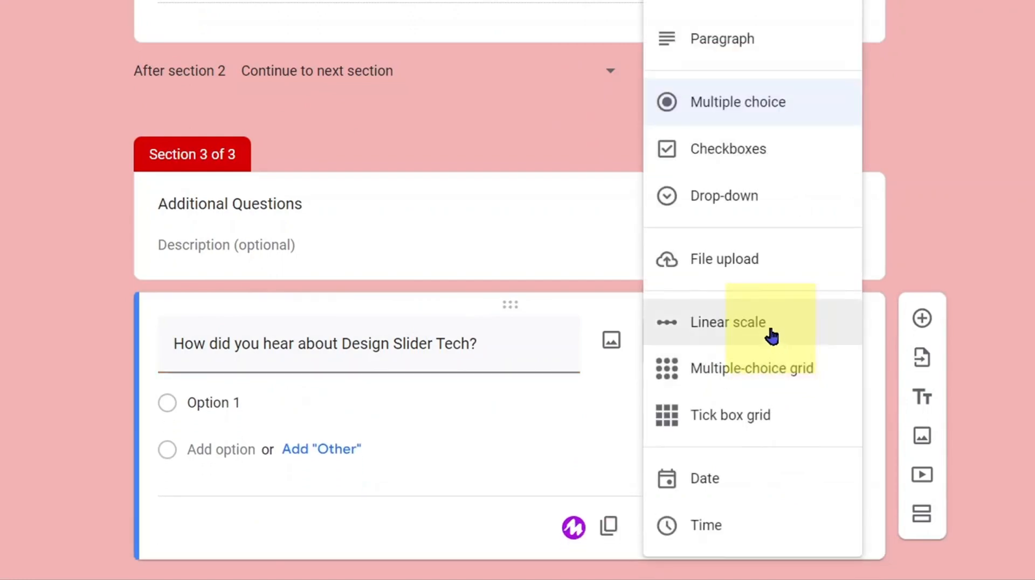
left_click(734, 197)
Give the drop-down question the options Google, Youtube, Whatsapp, Telegram, Someone told me by mouth and Others, and make it required.
left_click(230, 404)
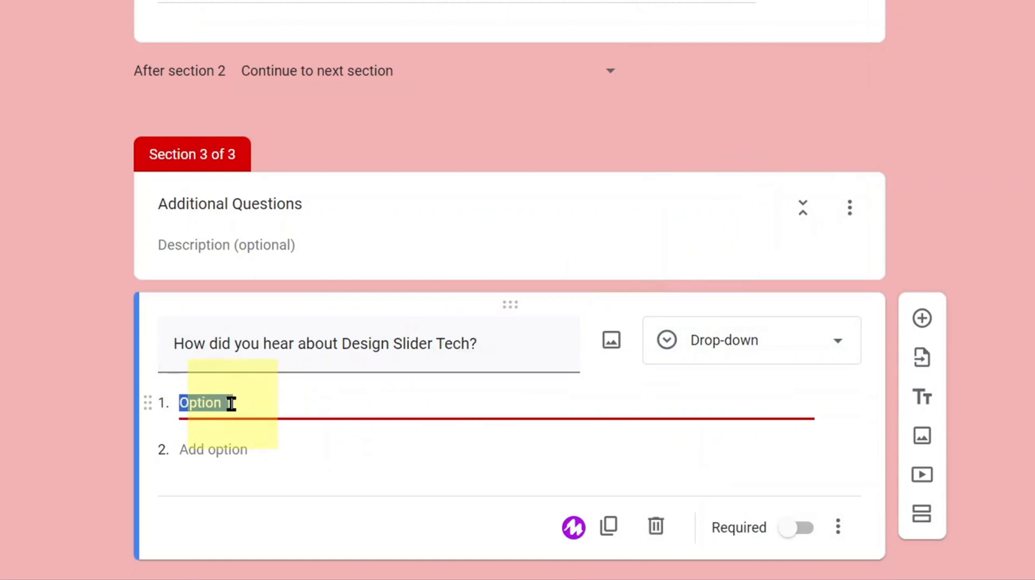
type("Google")
scroll(173, 415, "down", 1)
left_click(205, 397)
type("Youtu")
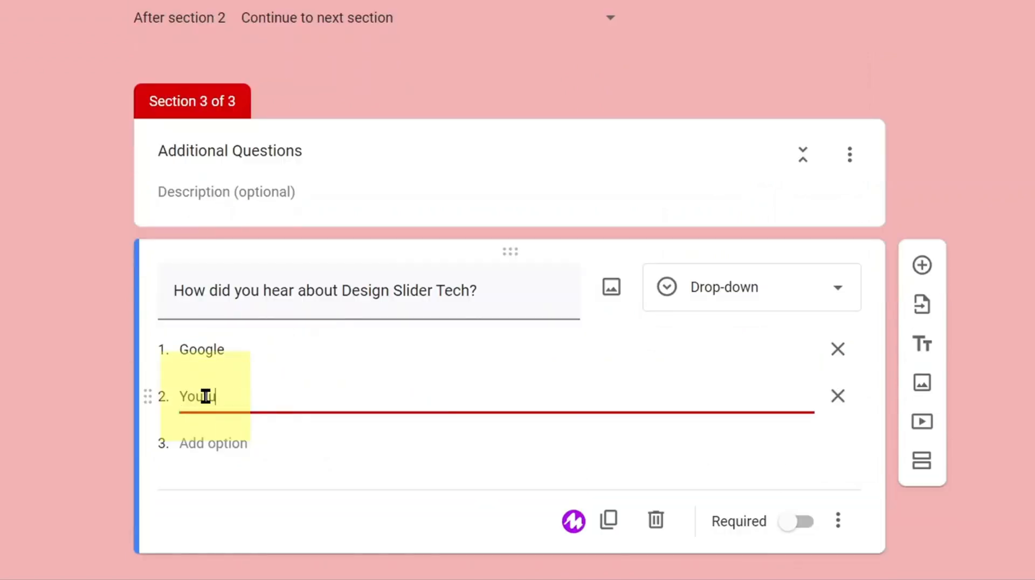
type("be")
left_click(219, 446)
type("Whatsapp")
left_click(210, 491)
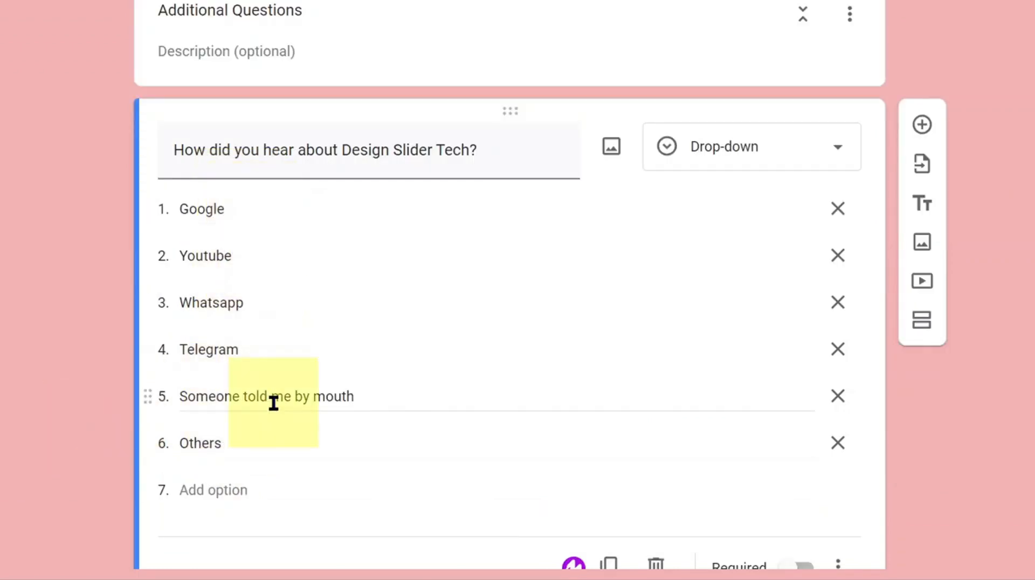
scroll(280, 417, "down", 2)
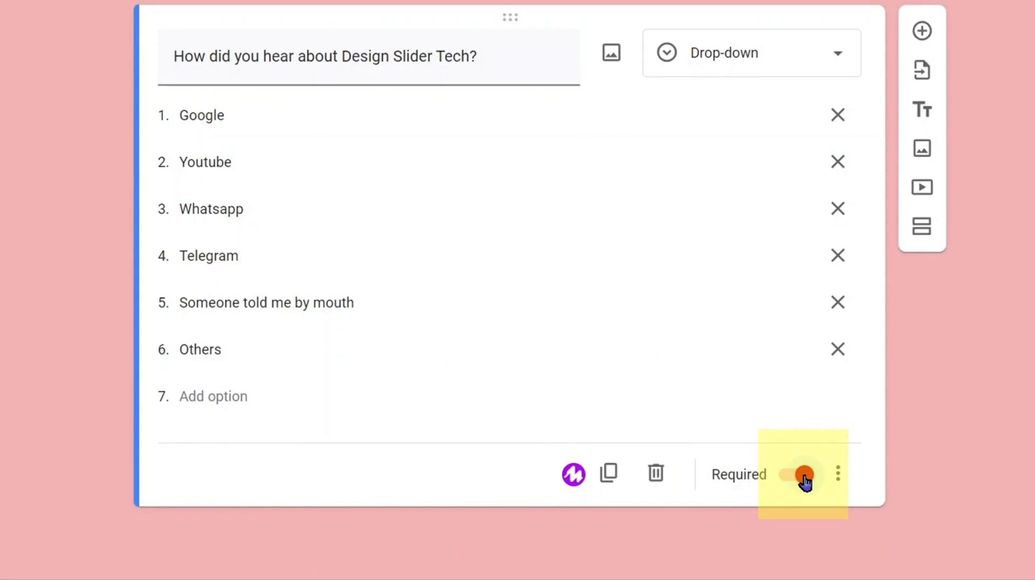
Add the Checkboxes question "Who will you recommend Design Slider Tech to?" below the drop-down question.
left_click(922, 30)
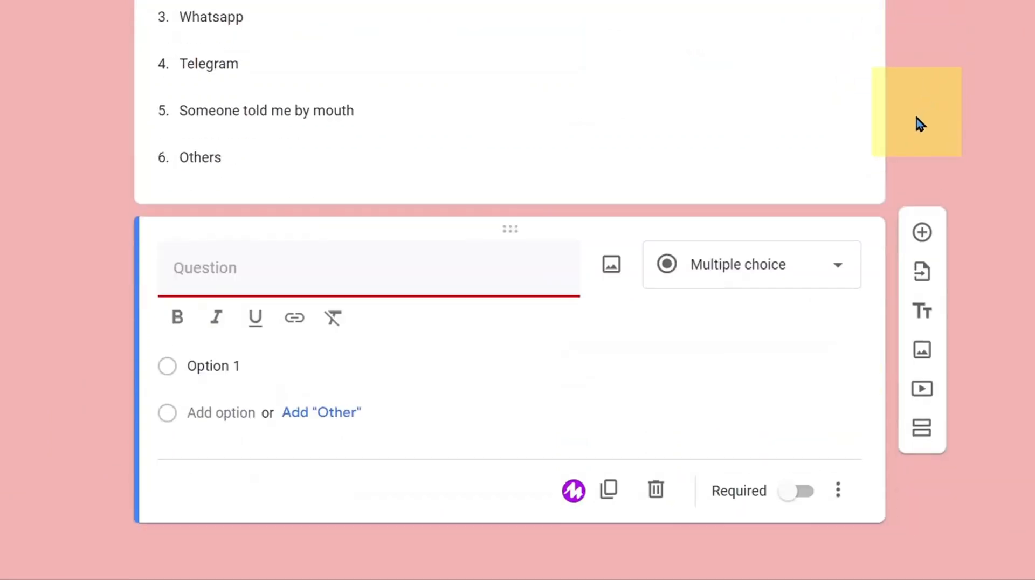
type("Who will you recommend Design Slider Tech to?")
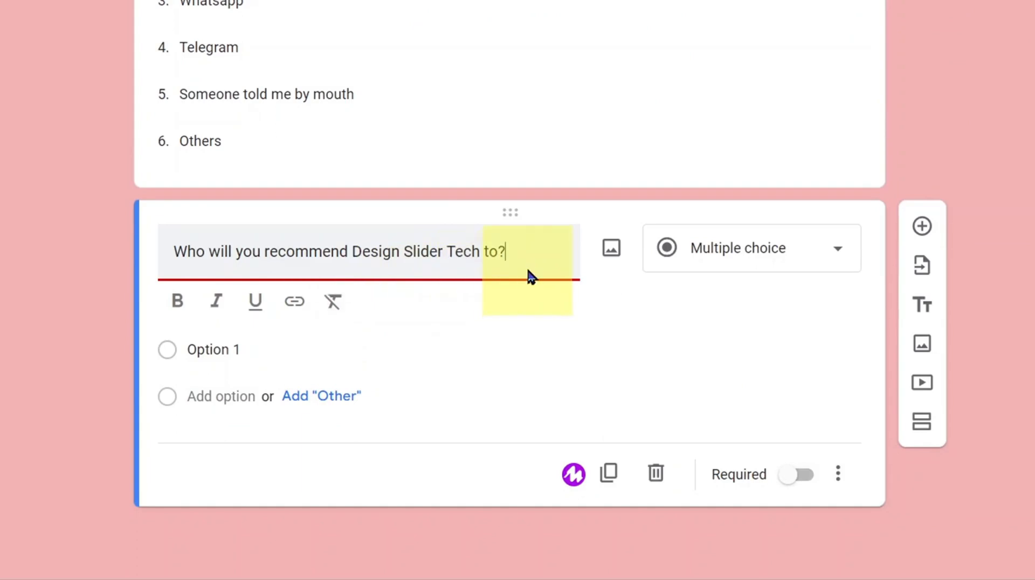
scroll(525, 266, "up", 1)
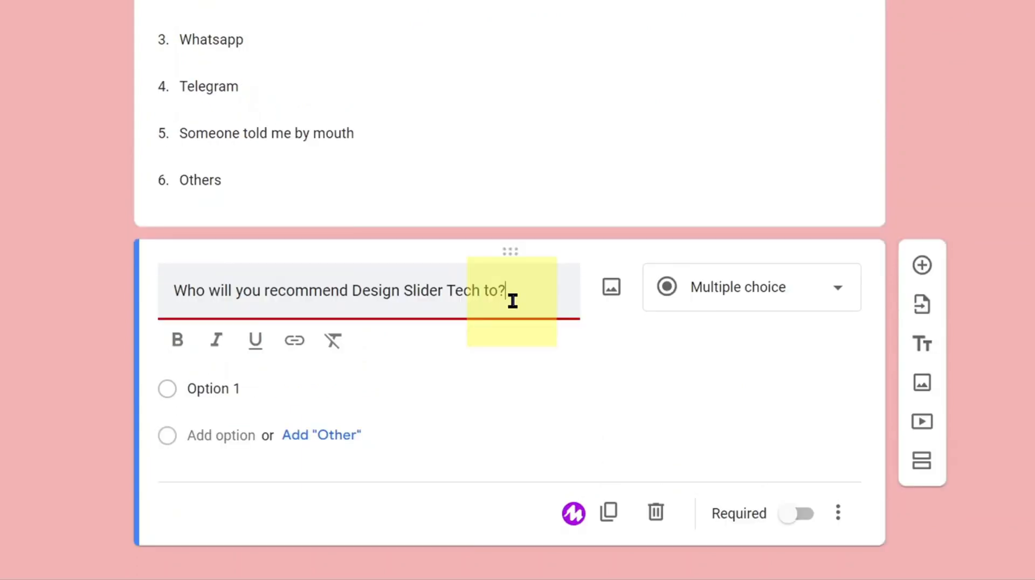
left_click(775, 300)
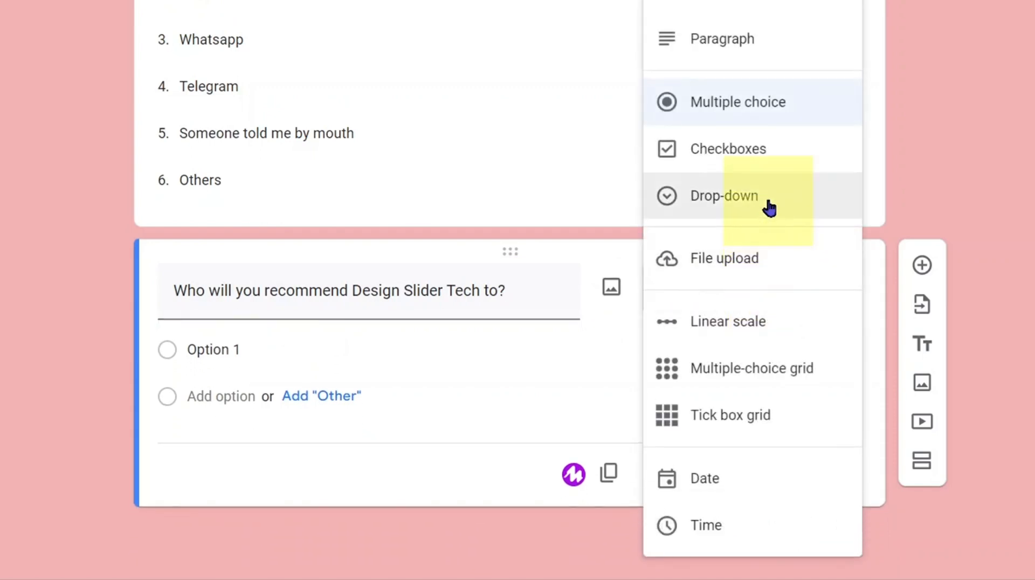
left_click(768, 154)
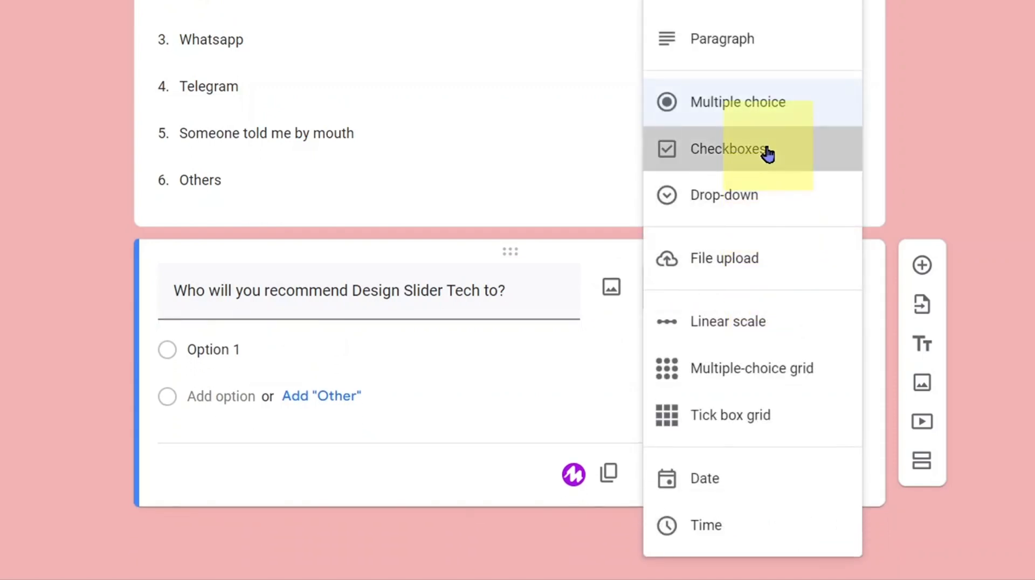
Give the checkboxes question the options Friends, Family, Colleagues and Everyone that needs to learn from this channel.
left_click(344, 358)
type("Friends")
left_click(219, 397)
type("Family")
left_click(222, 442)
type("Colle")
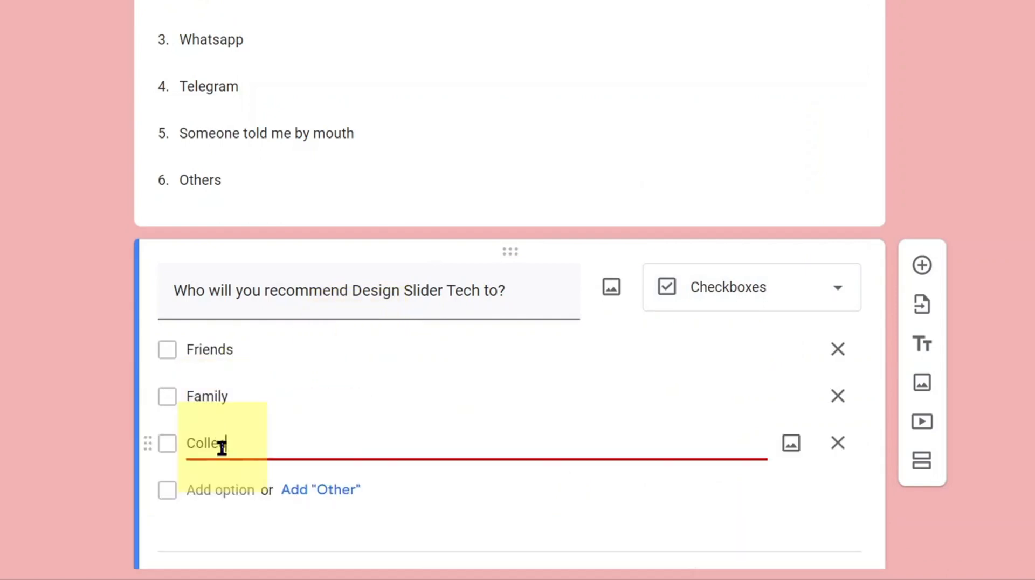
type("agues")
left_click(213, 490)
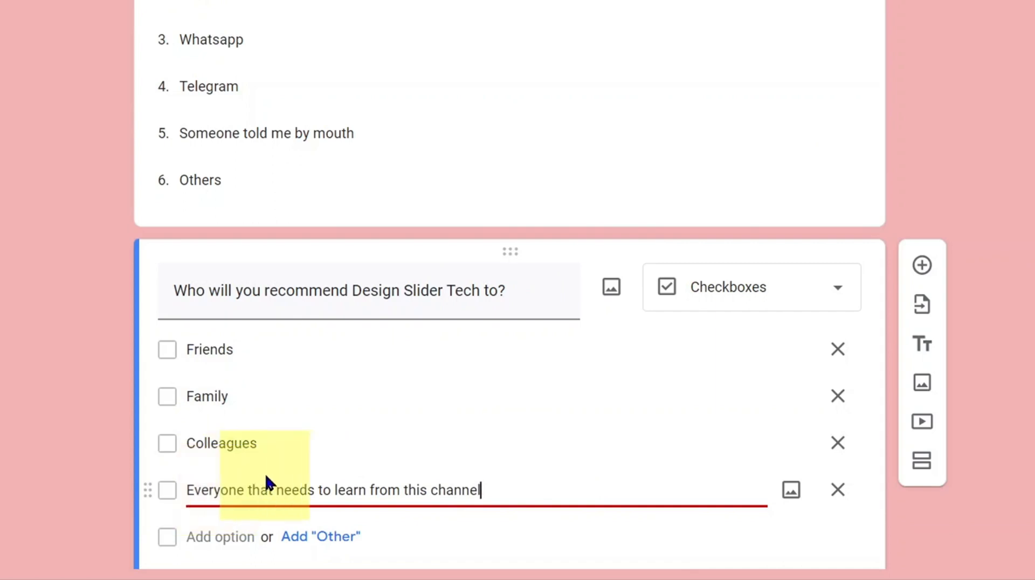
left_click(20, 430)
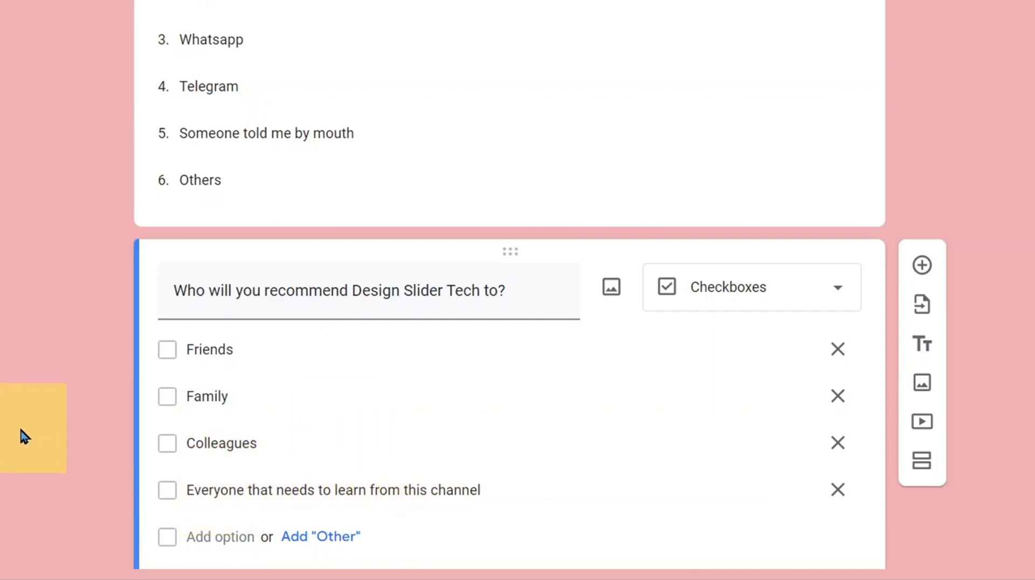
Preview the survey and look through its Additional Questions section.
scroll(20, 430, "down", 2)
scroll(19, 426, "up", 4)
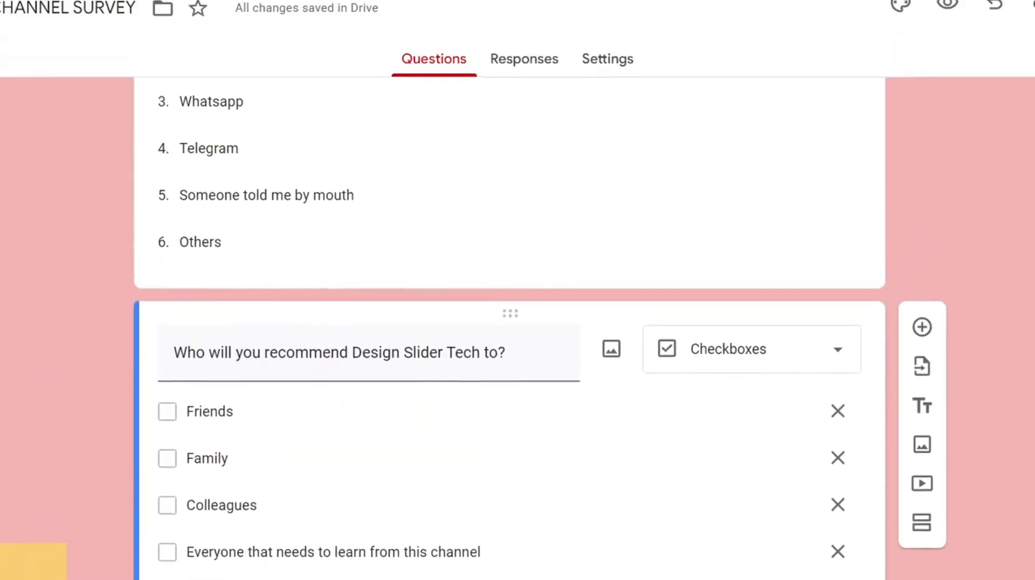
scroll(426, 229, "up", 5)
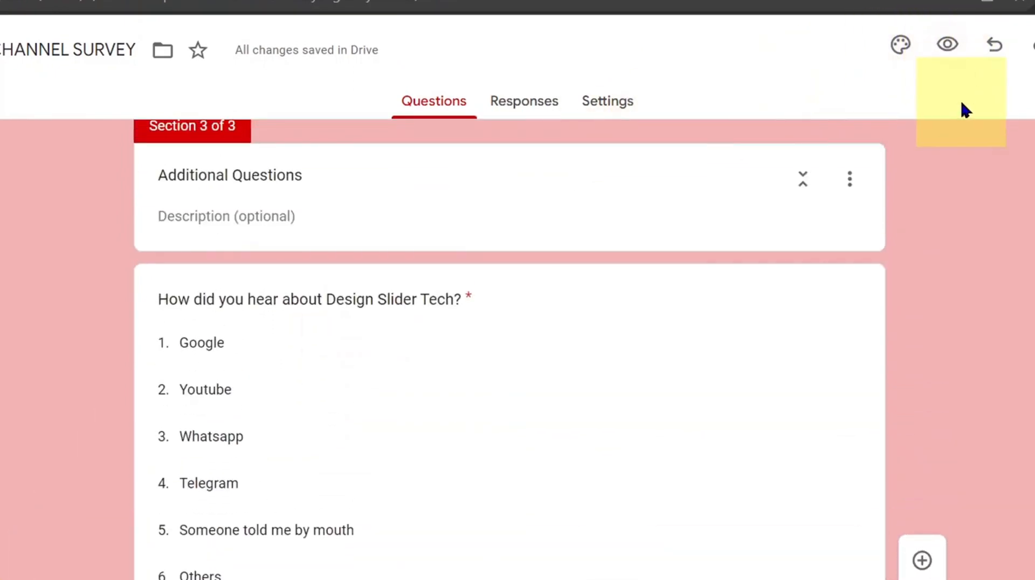
left_click(948, 64)
scroll(588, 243, "down", 4)
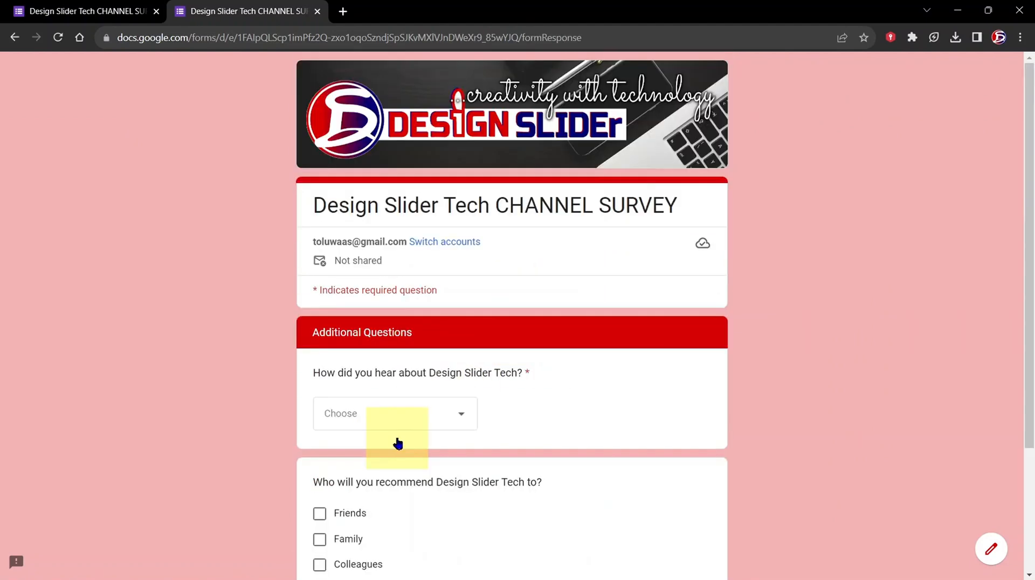
scroll(397, 441, "down", 3)
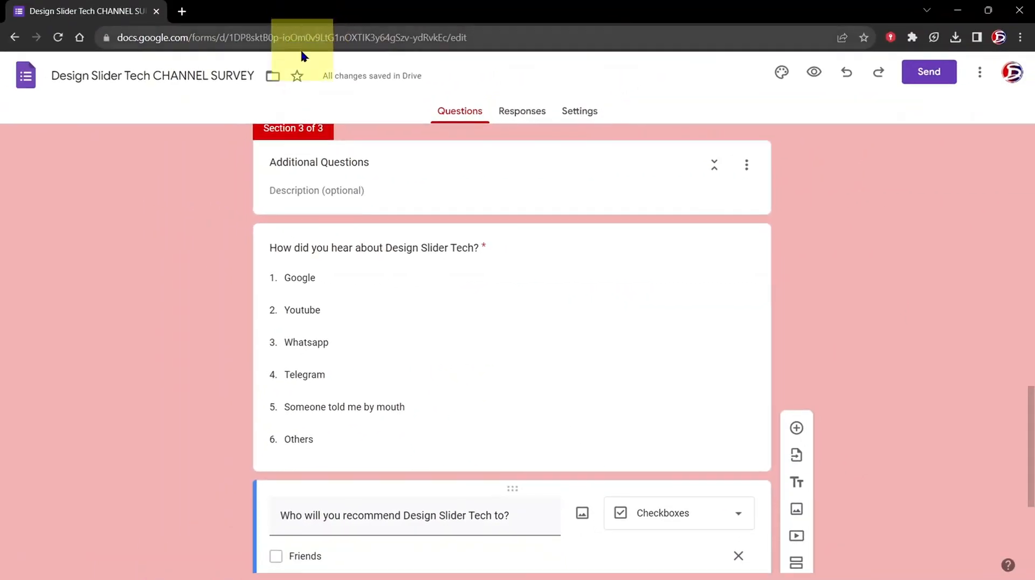
Add the Linear scale question "How like are you to recommend this channel?" below the checkboxes question.
scroll(324, 273, "down", 5)
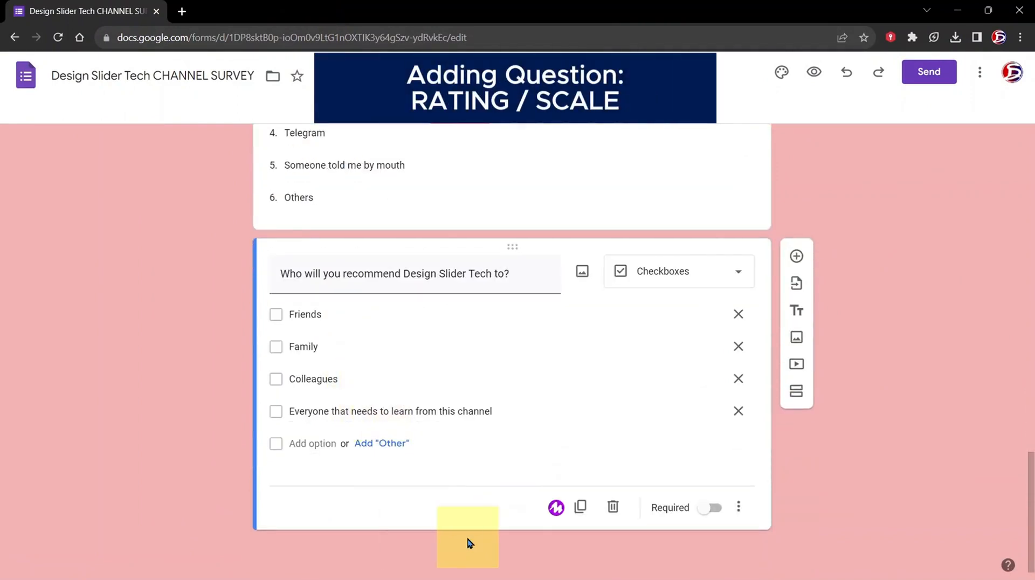
left_click(797, 256)
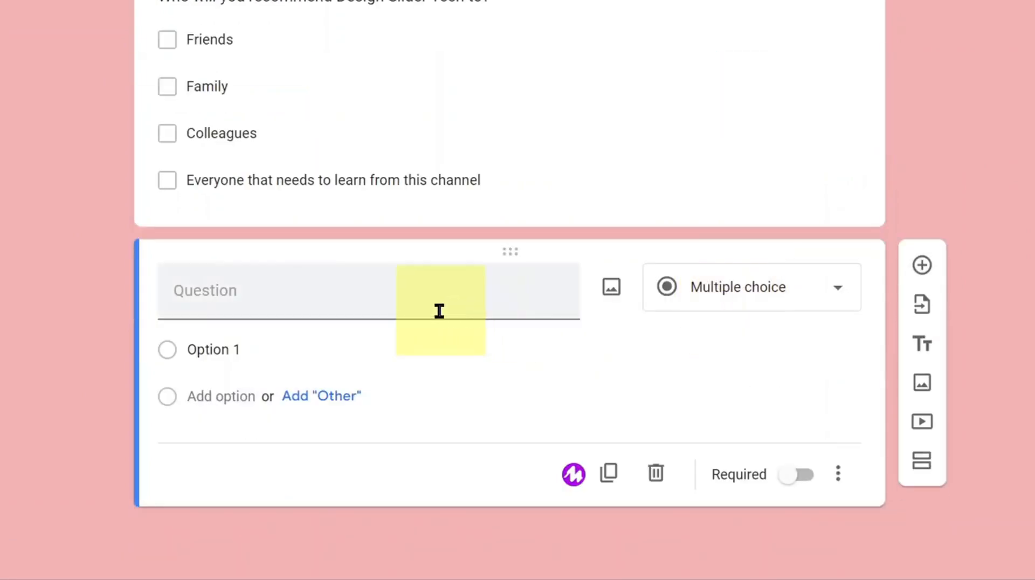
left_click(421, 297)
type("How like are you to recommend this channel?")
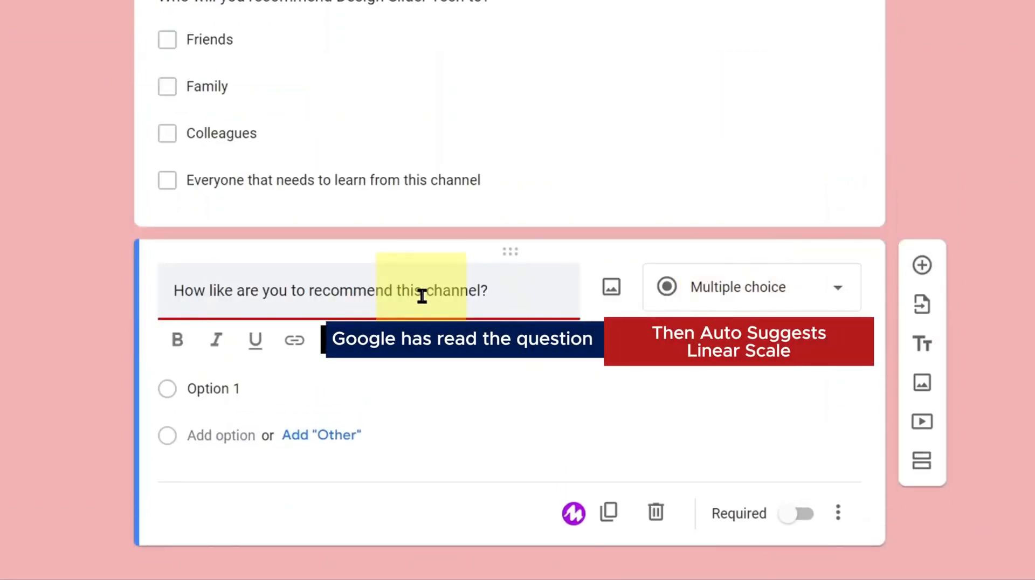
left_click(690, 364)
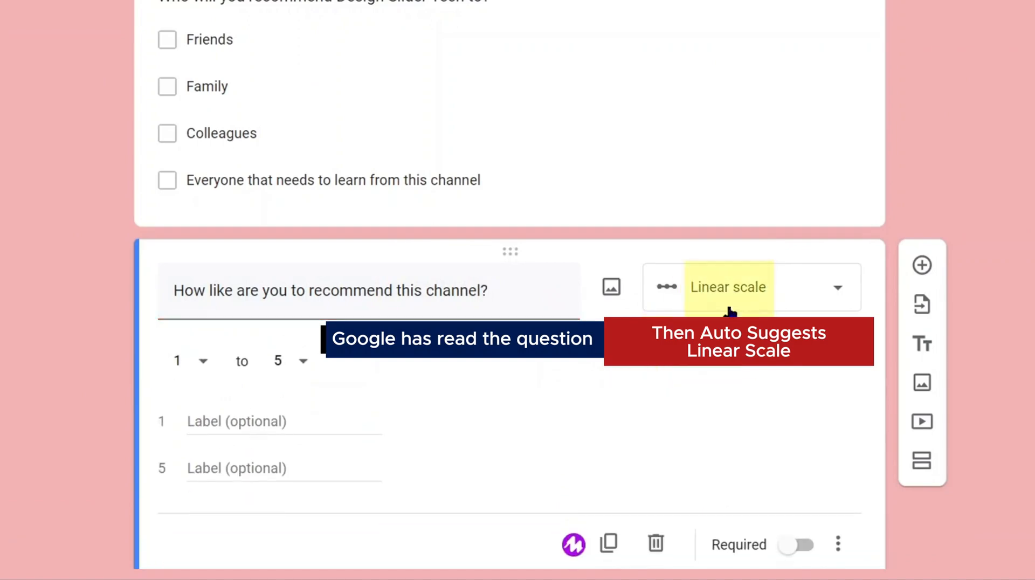
left_click(836, 296)
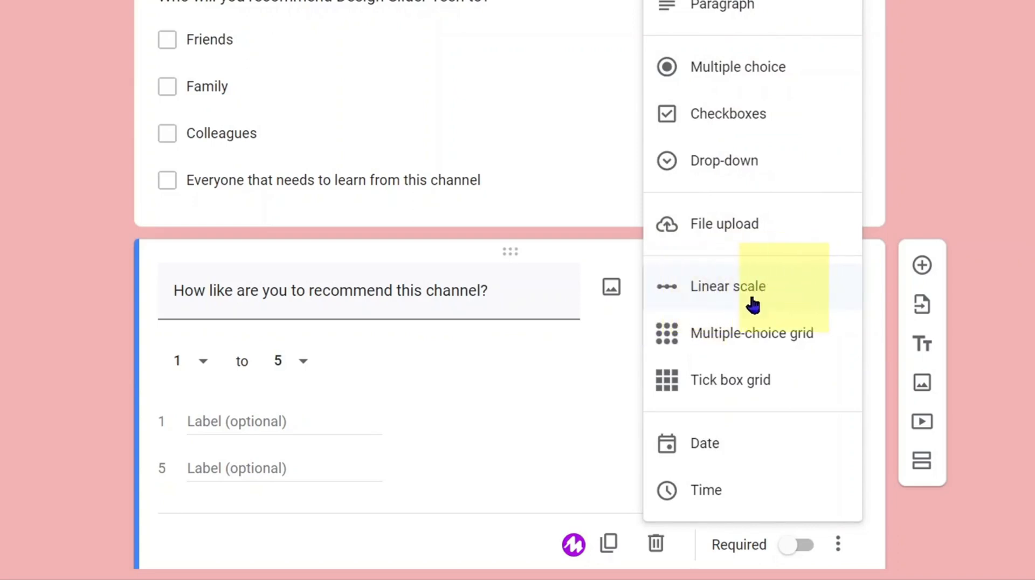
left_click(466, 404)
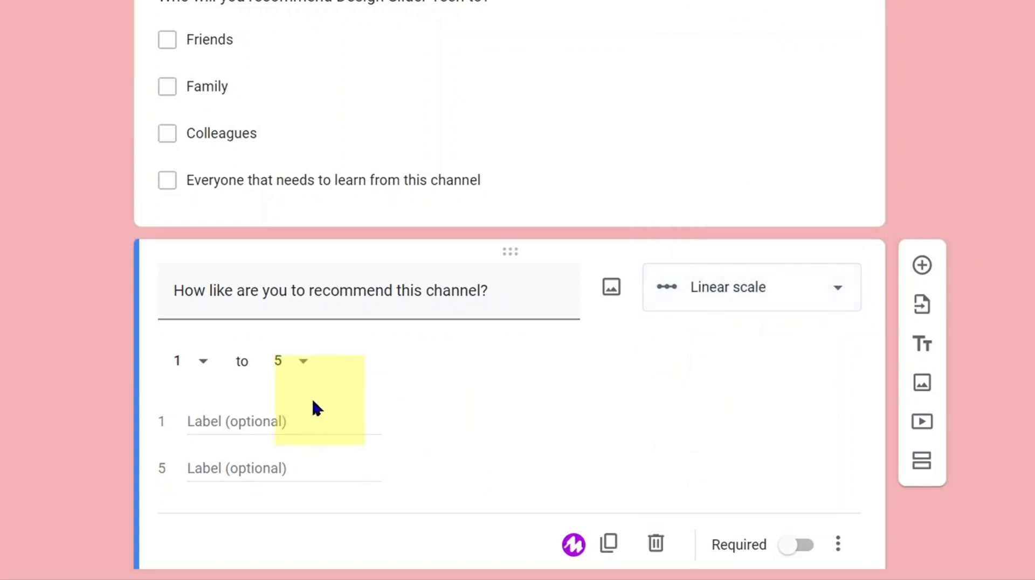
Set the linear scale to run from 1 to 10, labelling 1 "NOT Likely" and 10 "EXTREMELY Likely".
left_click(306, 371)
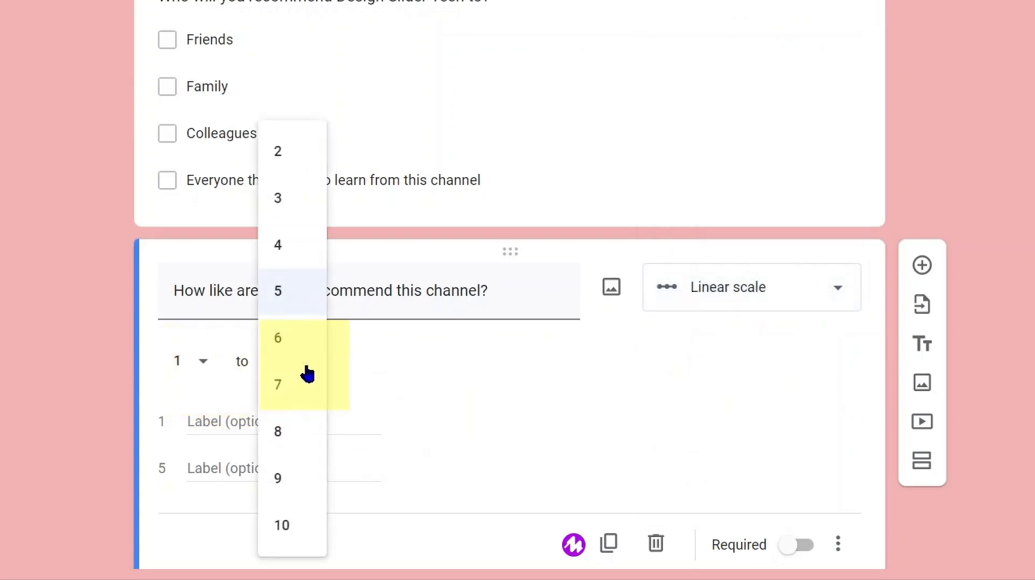
left_click(301, 530)
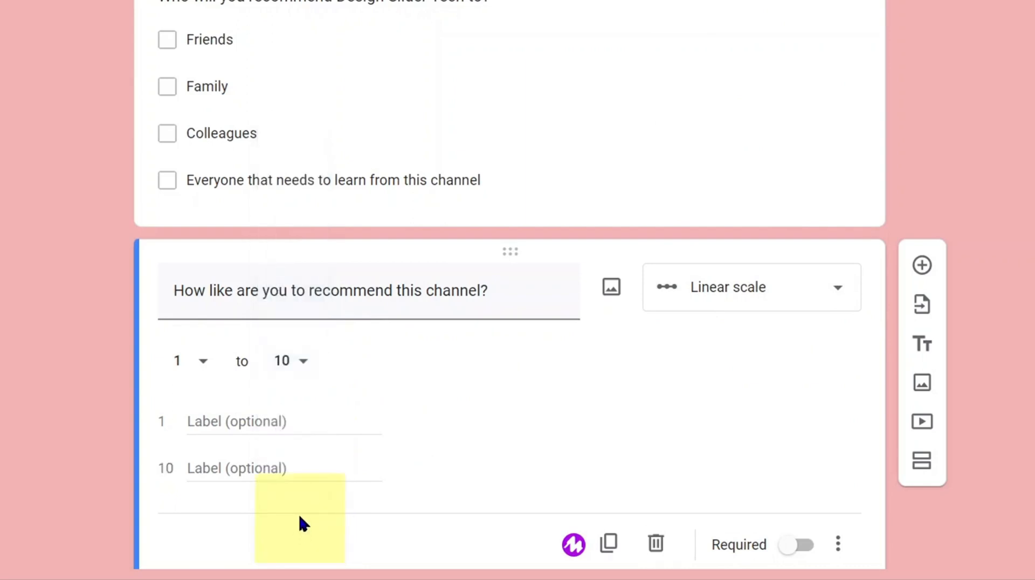
type("NOT Likely")
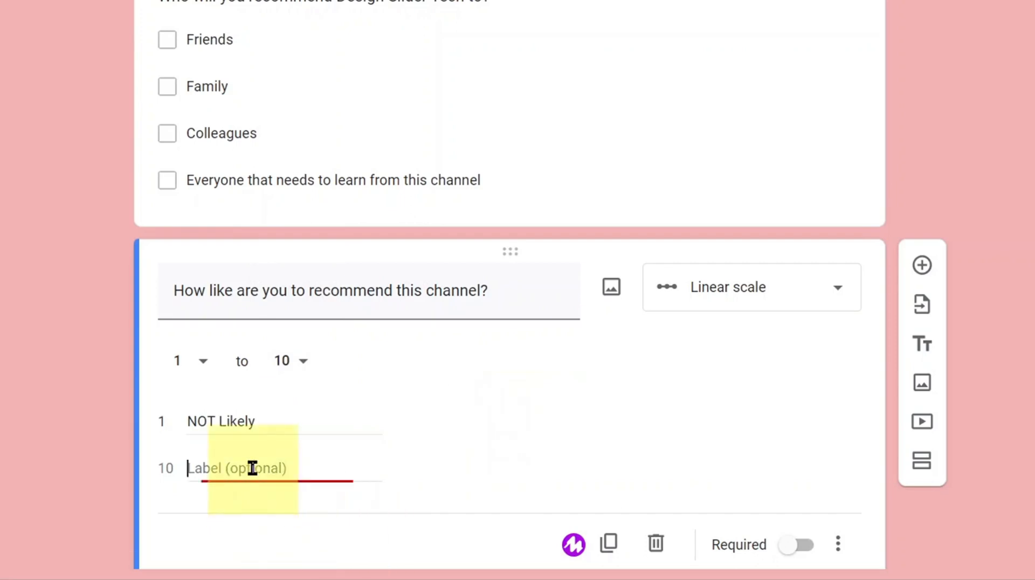
type("EXTREMELY Likely")
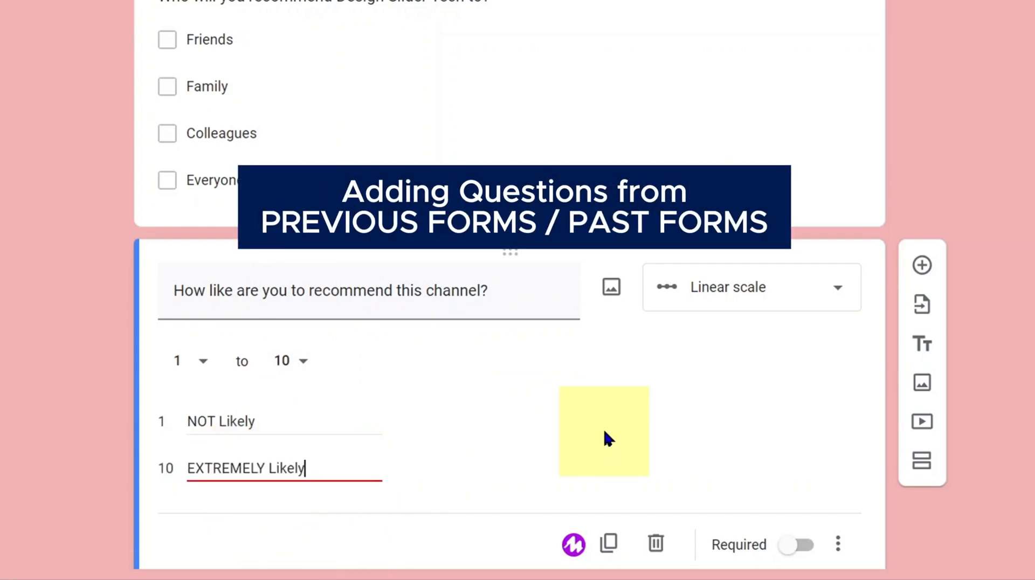
scroll(566, 399, "down", 1)
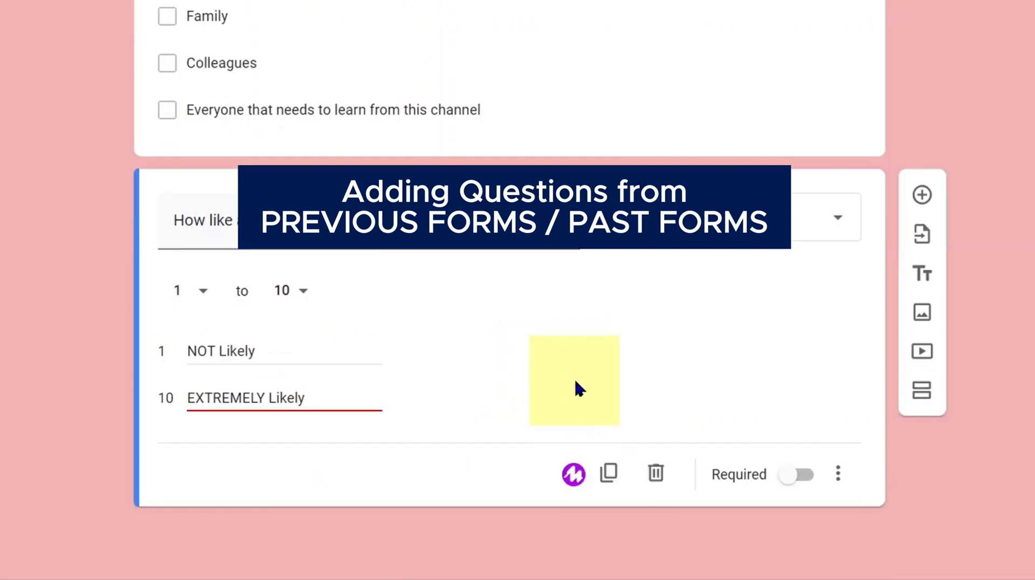
left_click(754, 357)
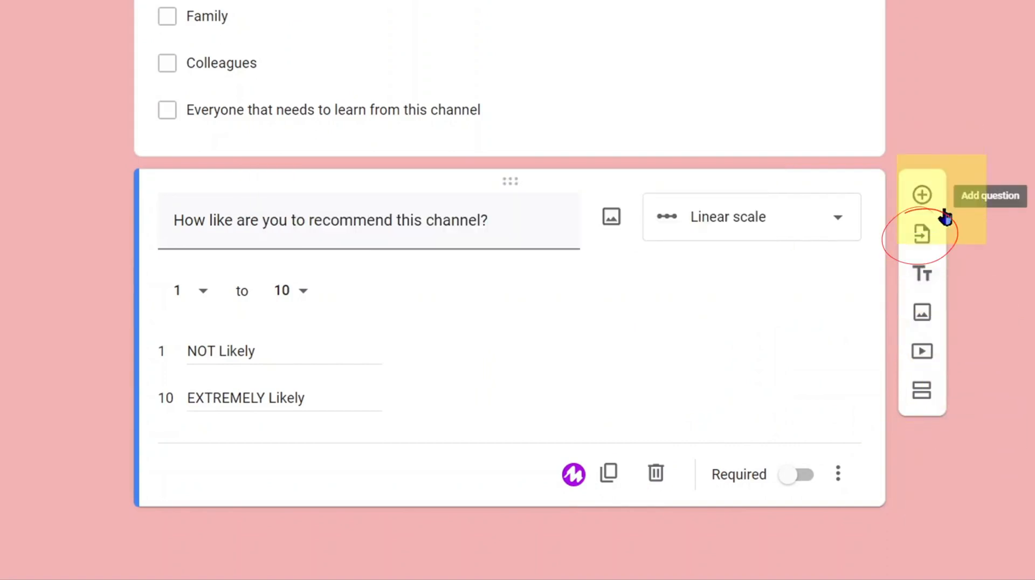
Import both questions from the DS Tech Survey EXTRA form below the linear scale question.
left_click(923, 236)
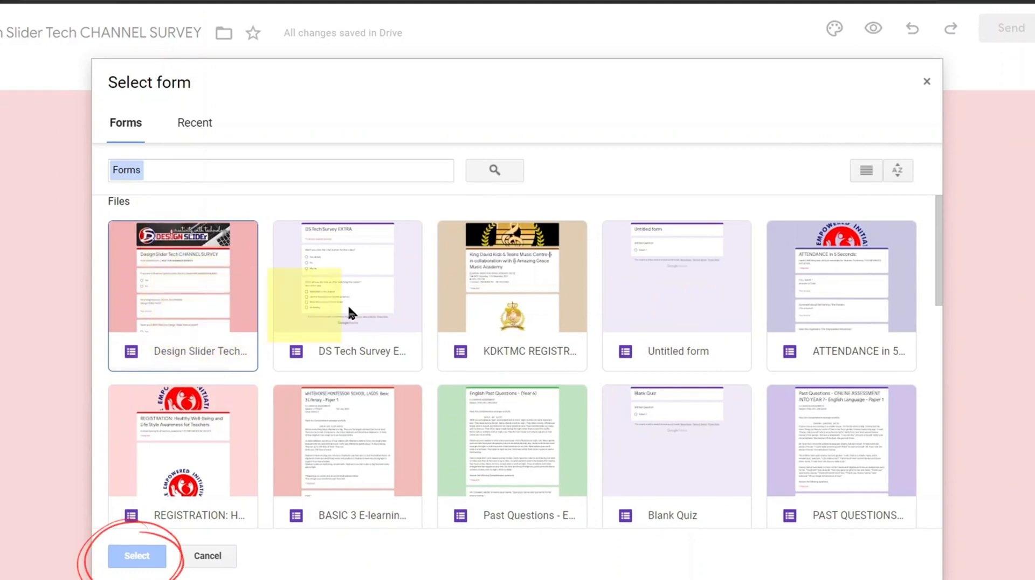
left_click(376, 302)
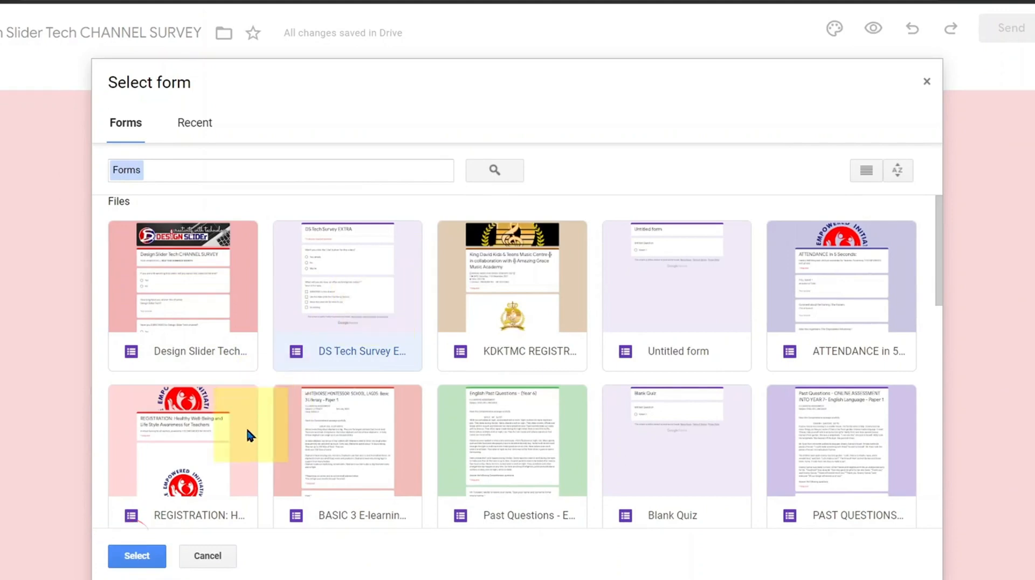
left_click(135, 555)
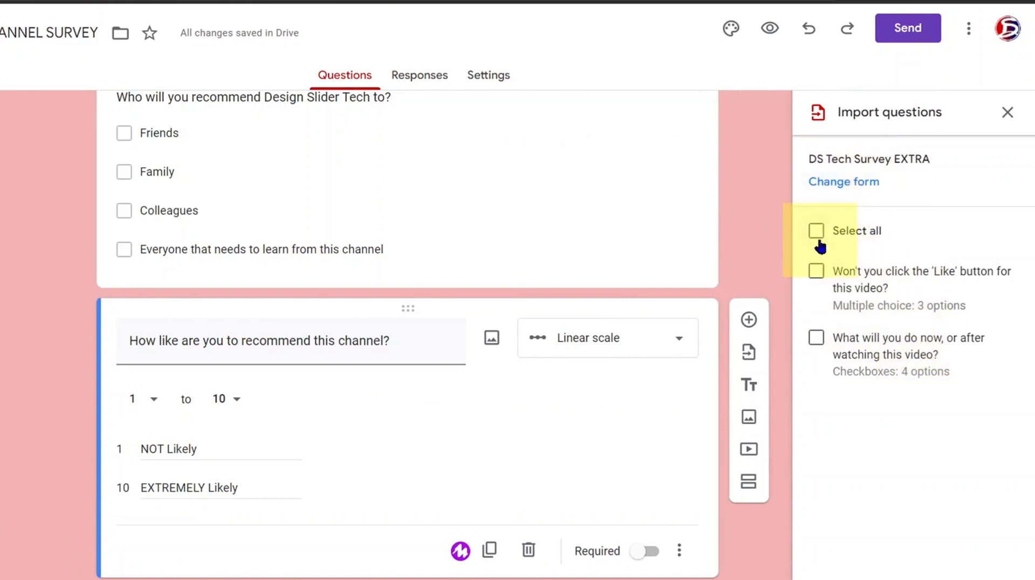
left_click(816, 272)
left_click(816, 340)
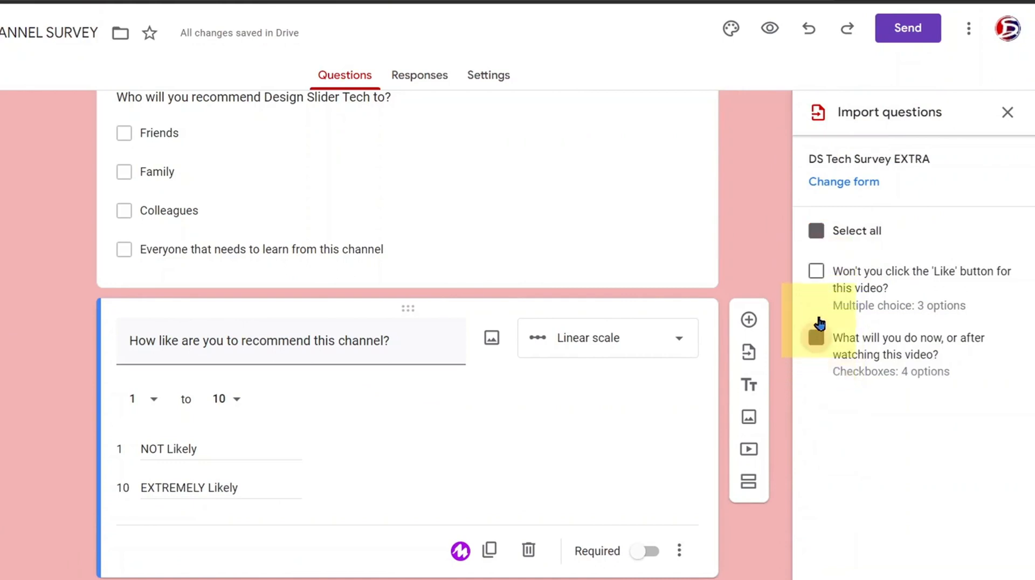
left_click(816, 274)
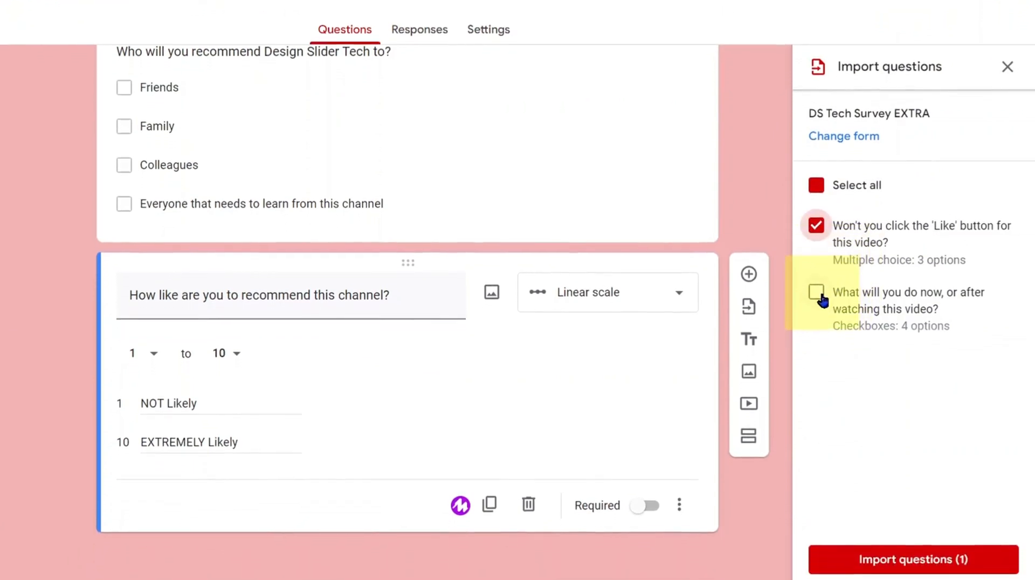
left_click(817, 339)
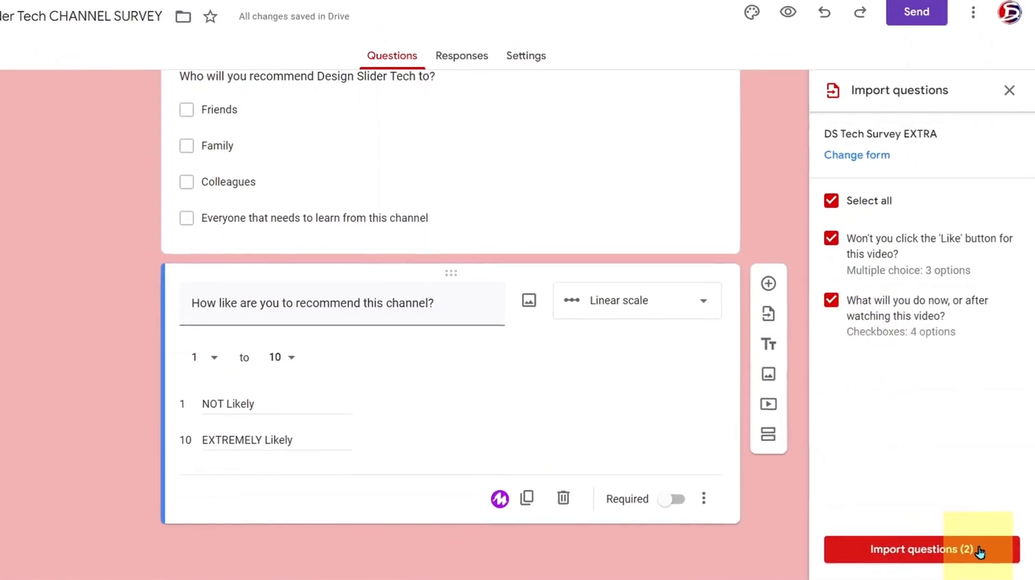
left_click(950, 548)
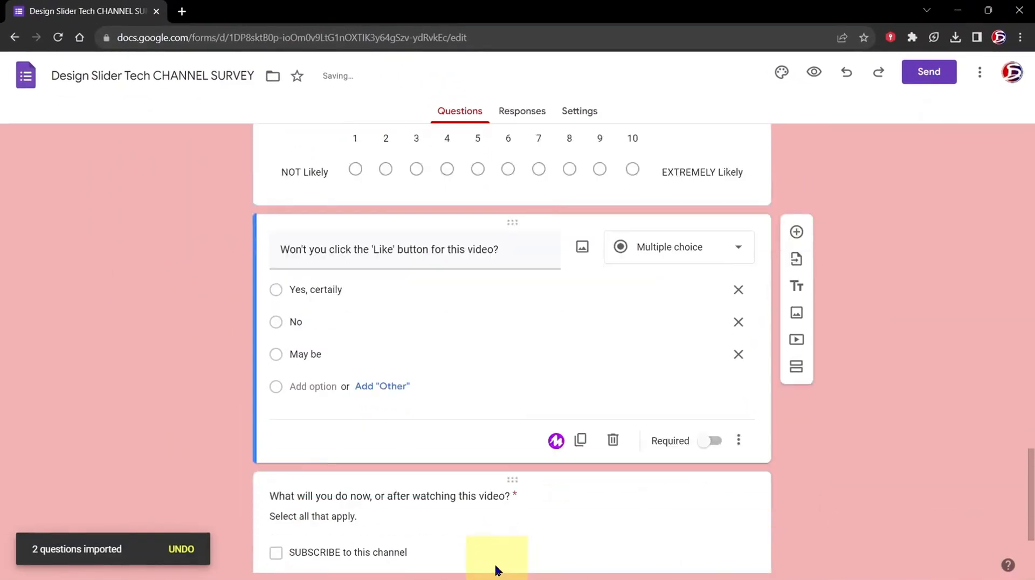
Add a title block with "Thank you for sharing your feedback." and the description "You have contributed to the growth of Design Slider Tech and together we grow!".
scroll(485, 539, "down", 3)
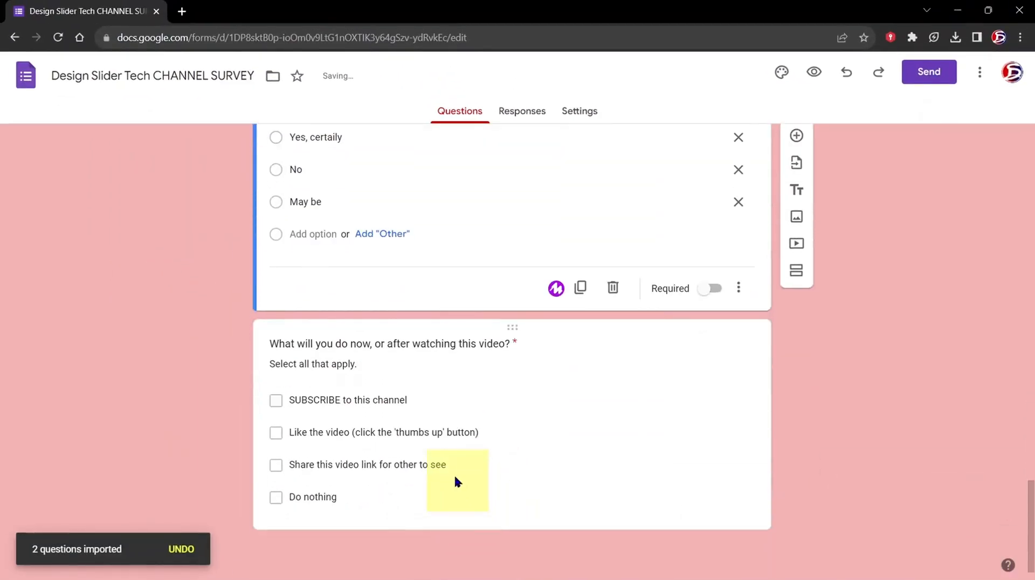
scroll(442, 384, "up", 1)
scroll(432, 432, "up", 1)
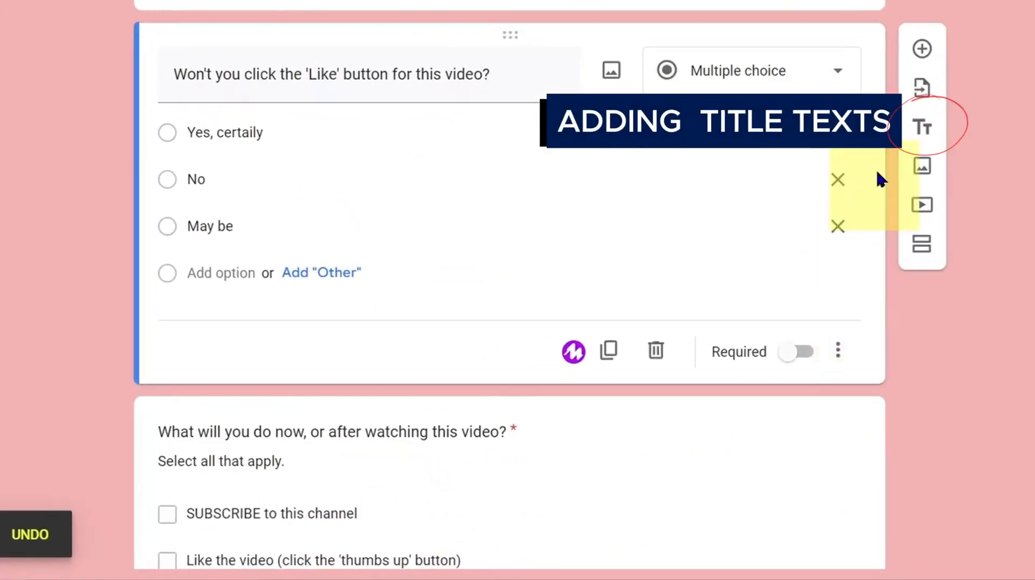
left_click(923, 128)
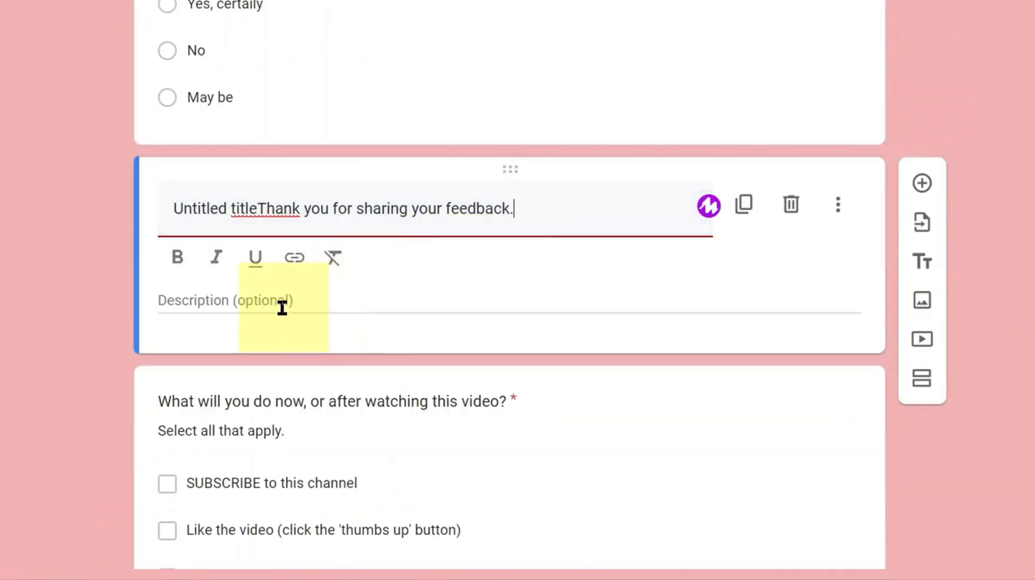
left_click(282, 307)
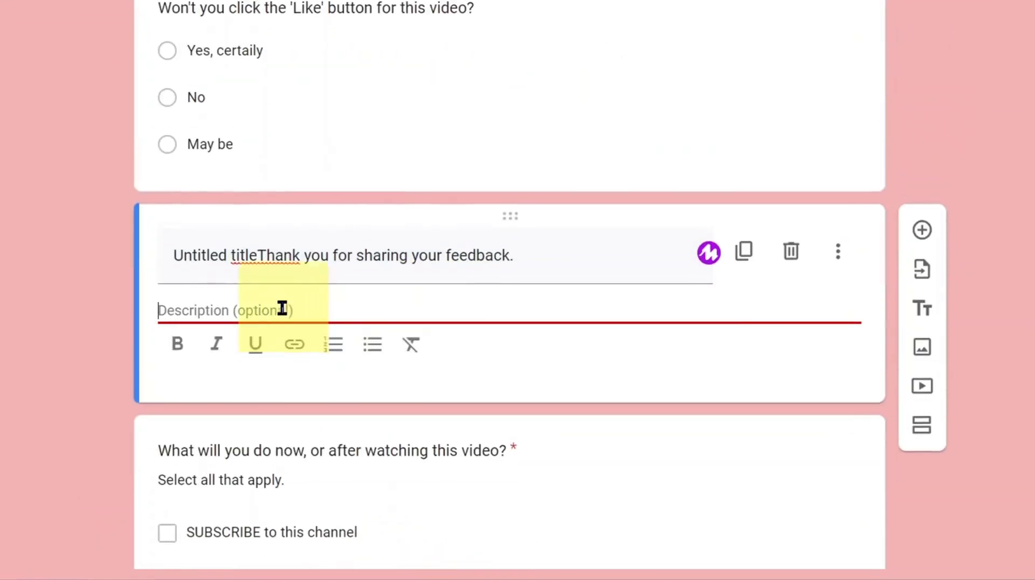
type("You have contributed to the growth of Design Slider Tech and together we grow!")
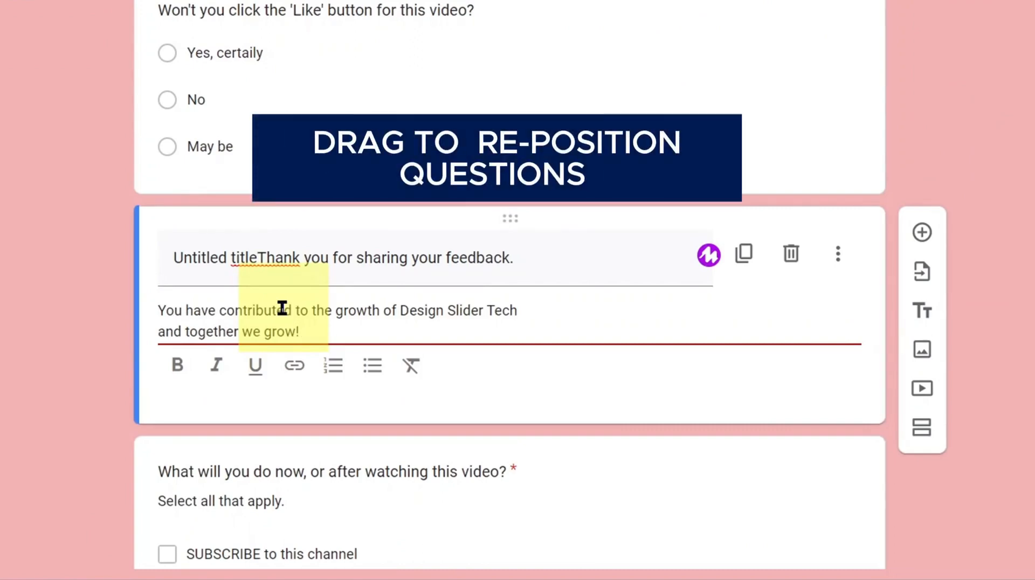
left_click(89, 300)
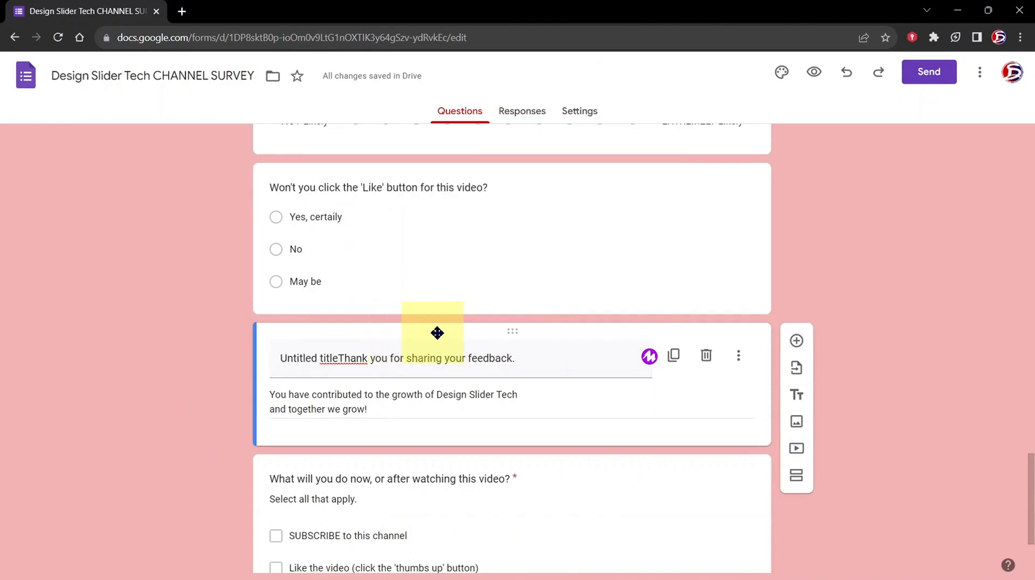
Move the thank-you title block below the last question, and the "What will you do now" question below "How did you hear about Design Slider Tech?".
scroll(222, 524, "down", 2)
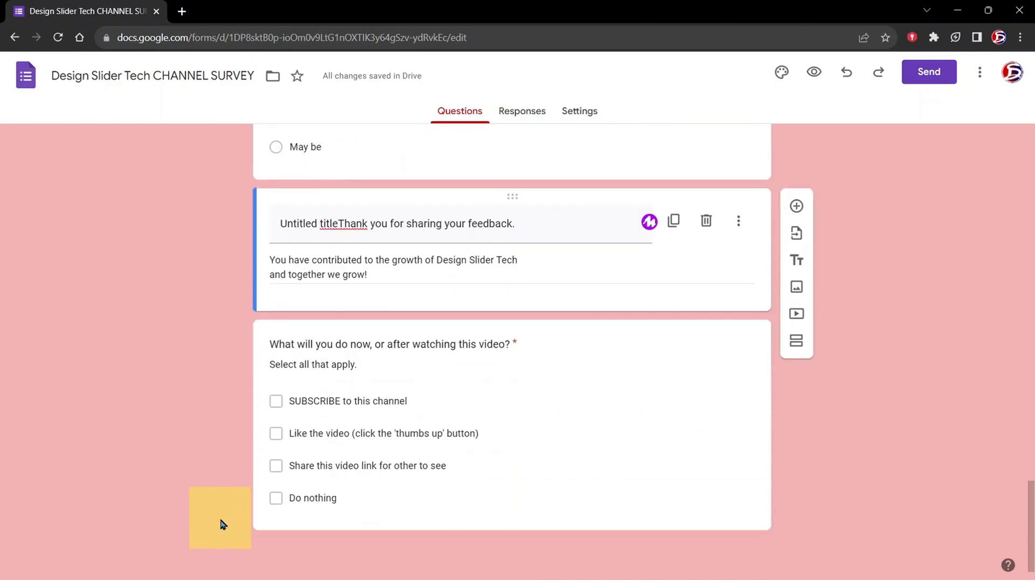
left_click_drag(448, 201, 316, 488)
left_click_drag(520, 261, 520, 529)
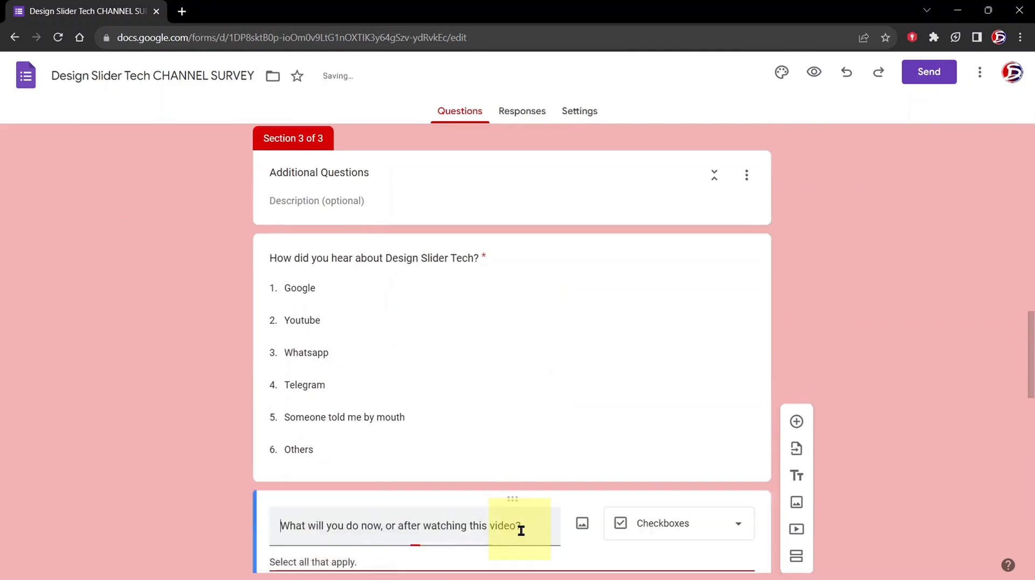
Look through the survey's three sections, checking the subscription question and what follows sections 1 and 2.
scroll(514, 389, "up", 8)
scroll(439, 465, "down", 1)
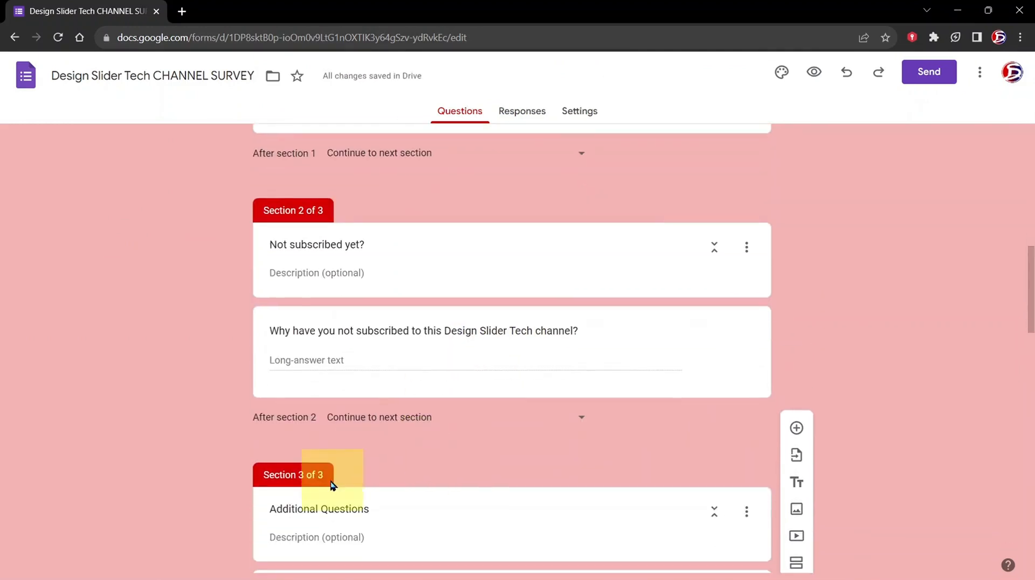
scroll(345, 229, "up", 6)
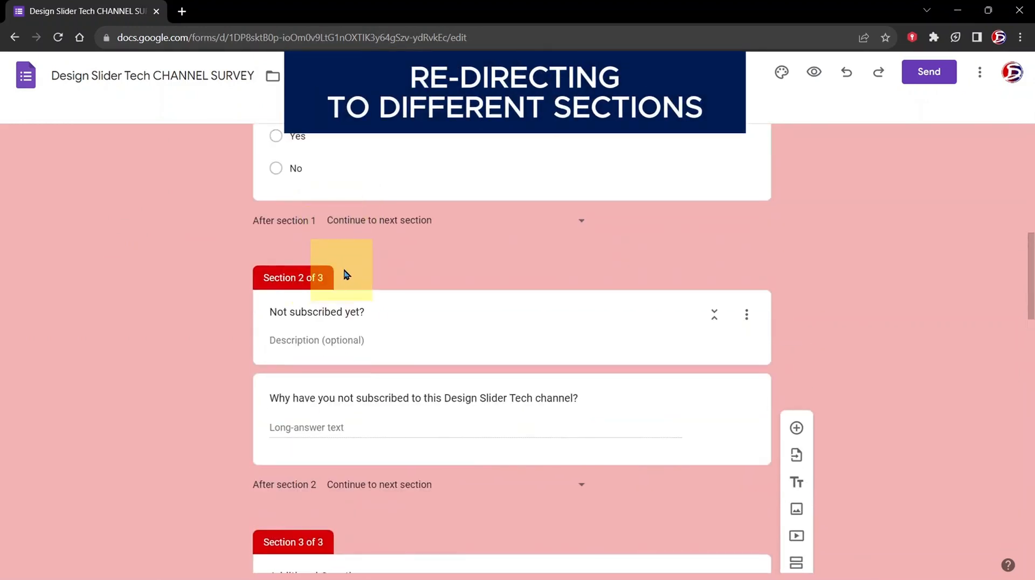
scroll(339, 272, "up", 3)
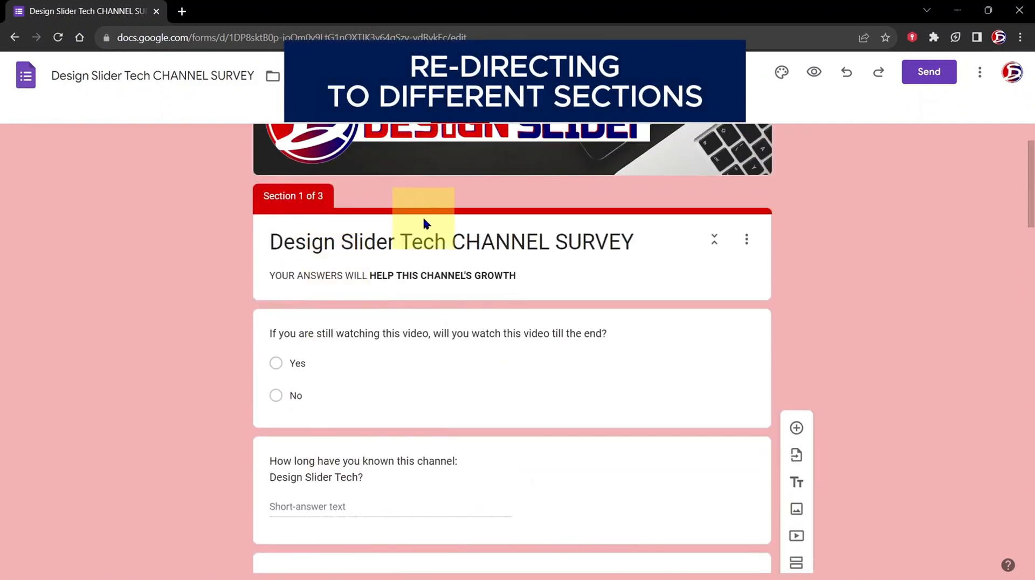
scroll(442, 237, "down", 1)
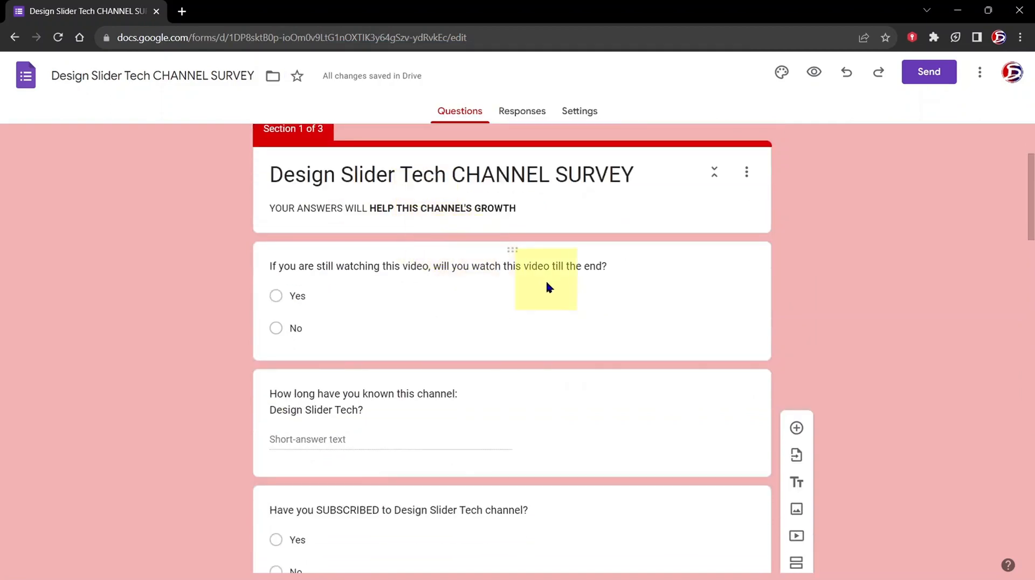
scroll(550, 291, "down", 6)
scroll(557, 348, "down", 4)
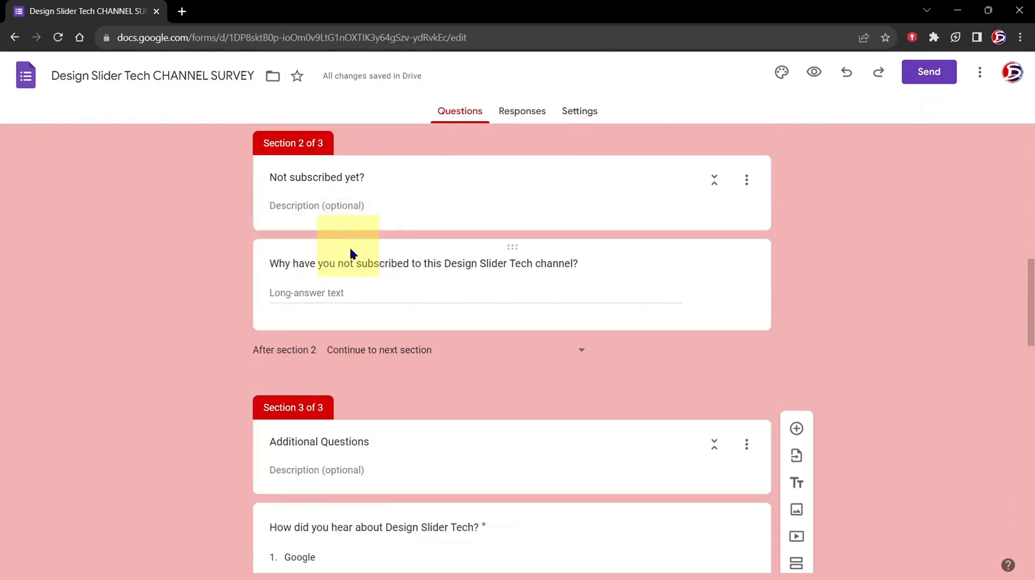
scroll(353, 260, "up", 4)
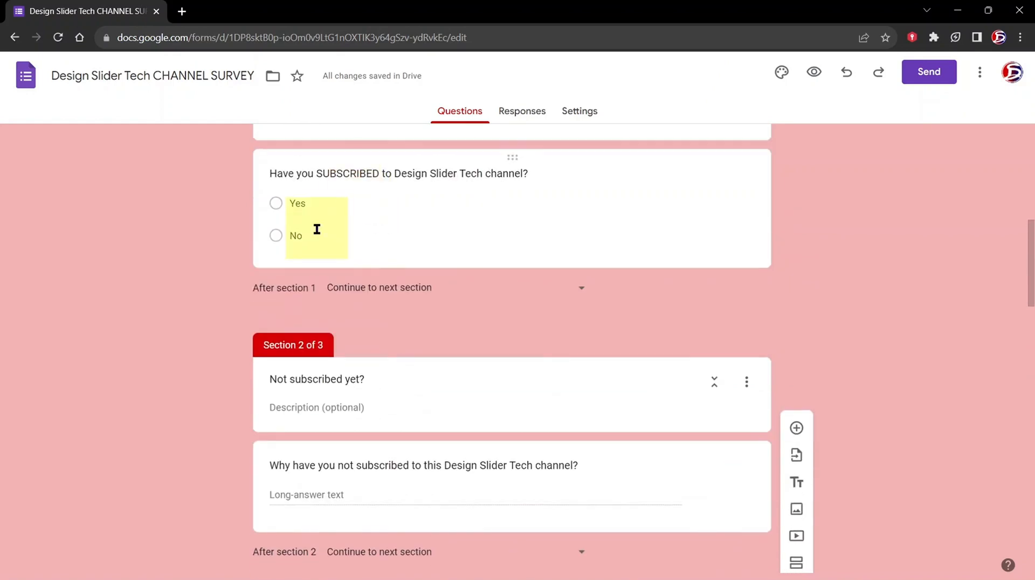
Make "Have you SUBSCRIBED to Design Slider Tech channel?" branch by answer, sending Yes to section 3 (Additional Questions) and No to section 2 (Not subscribed yet?).
left_click(325, 246)
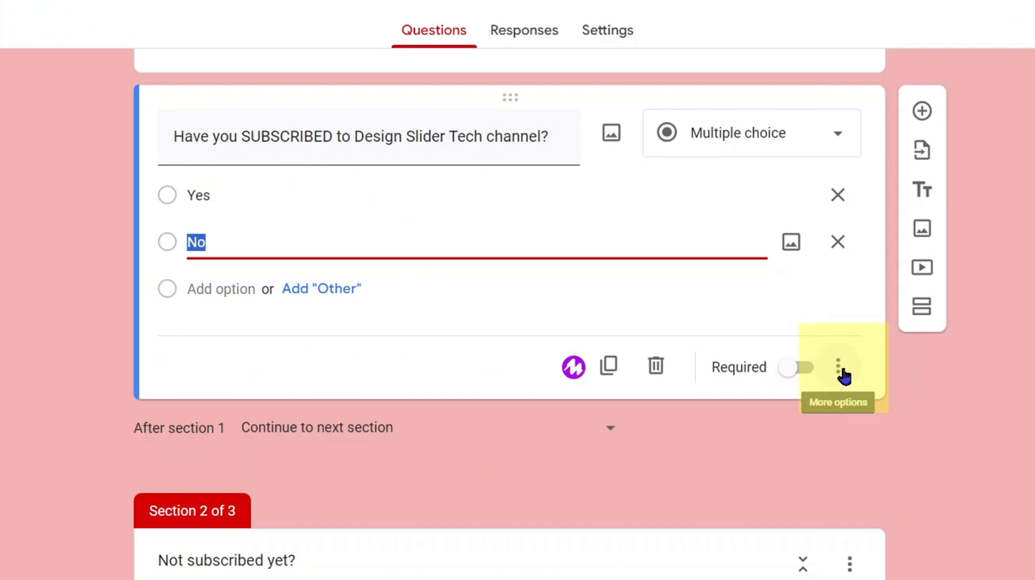
left_click(840, 369)
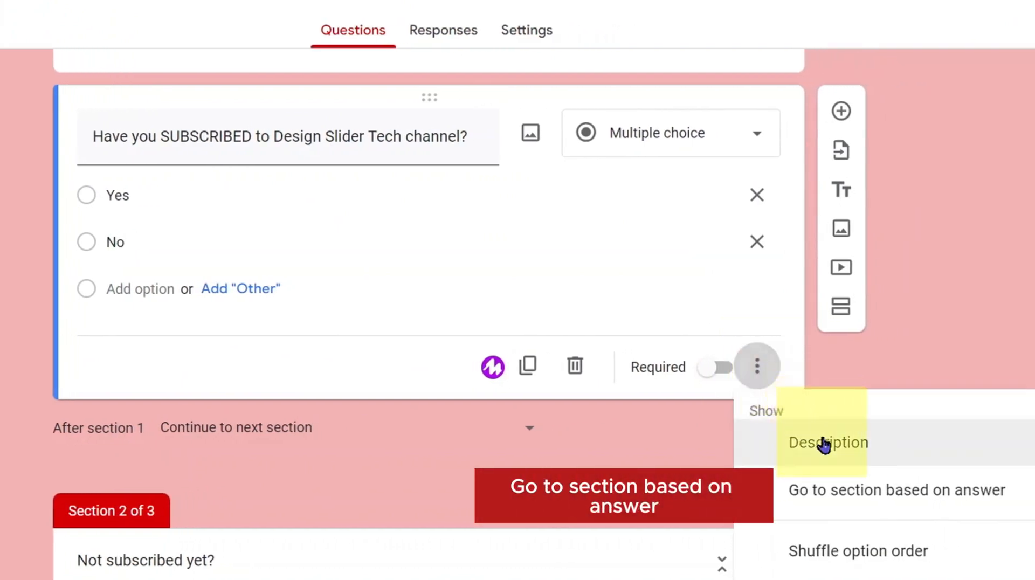
left_click(827, 501)
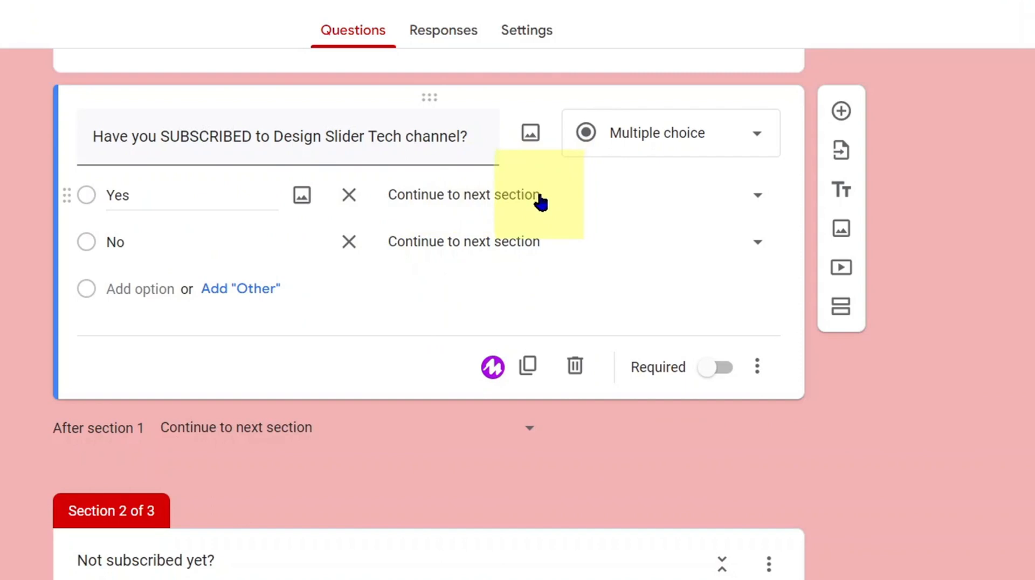
left_click(558, 204)
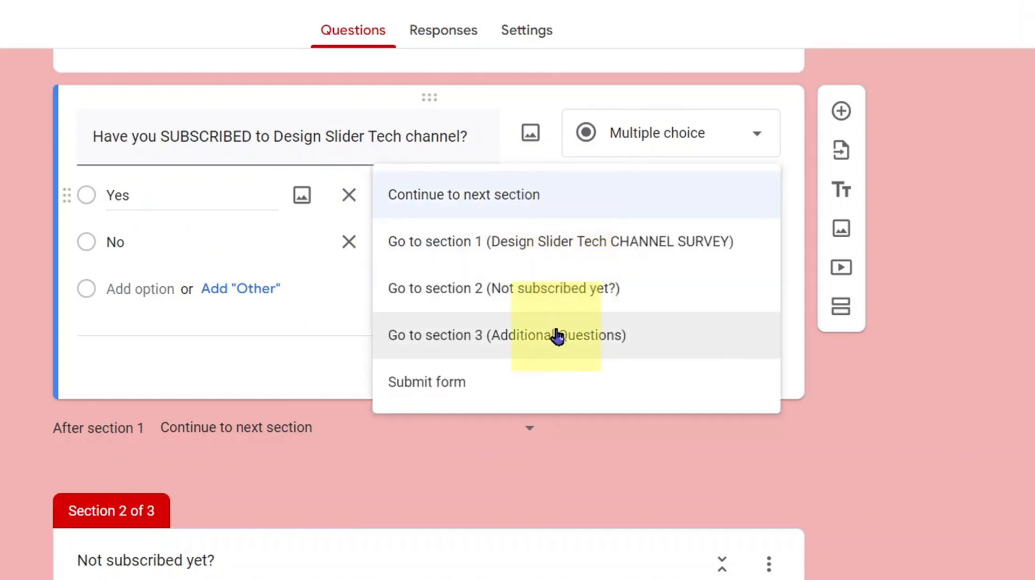
left_click(502, 343)
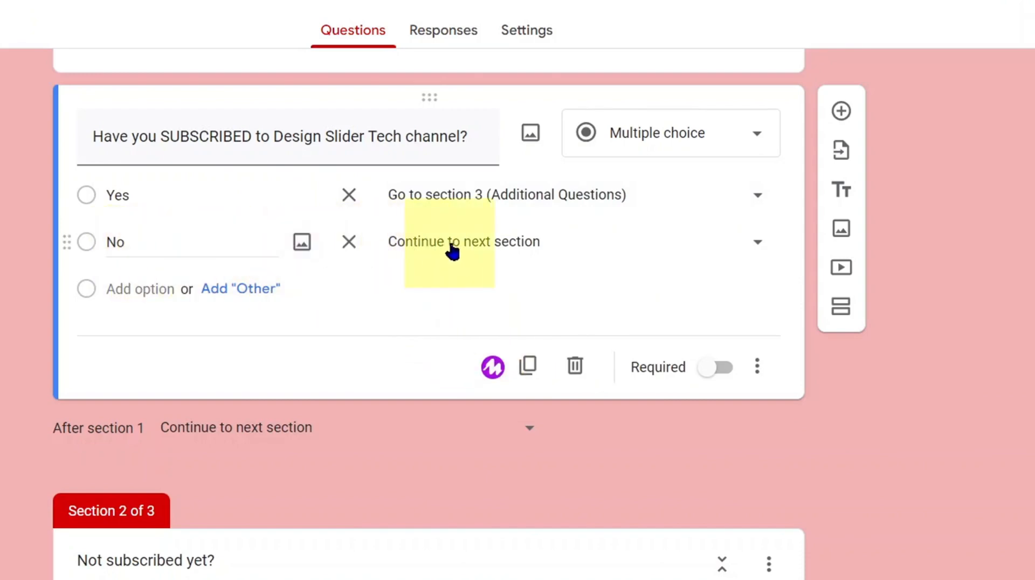
left_click(453, 247)
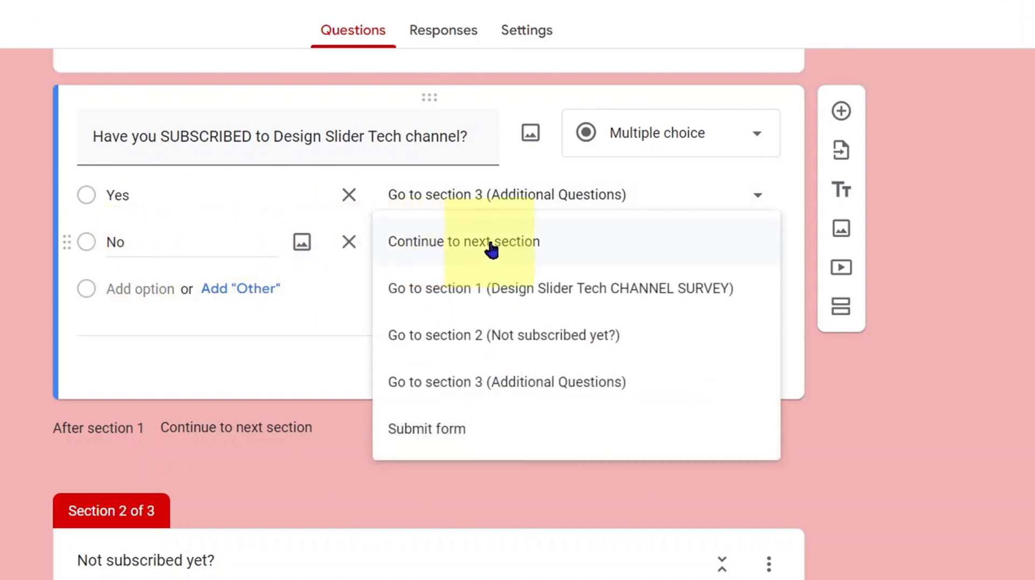
left_click(582, 336)
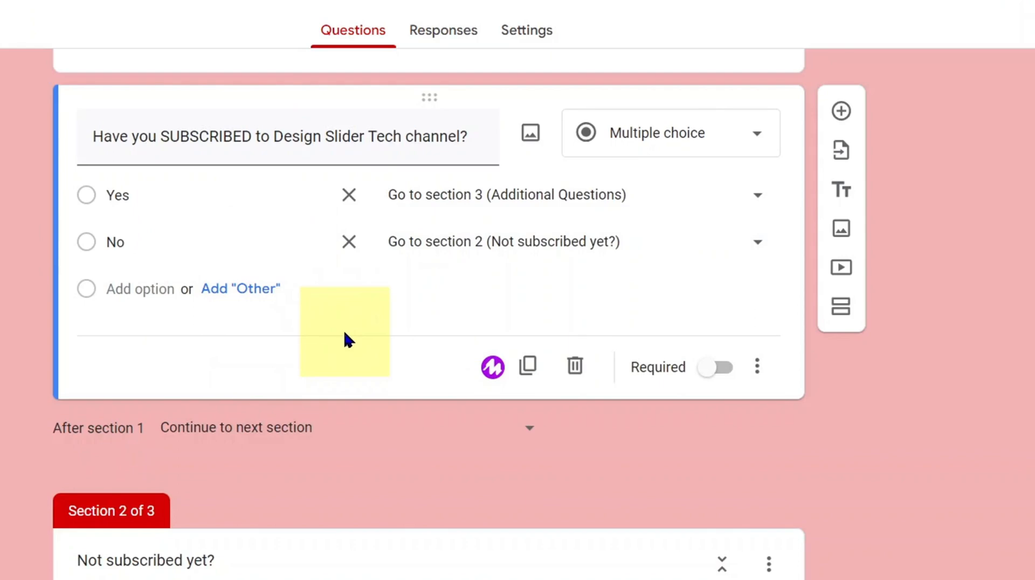
left_click(723, 369)
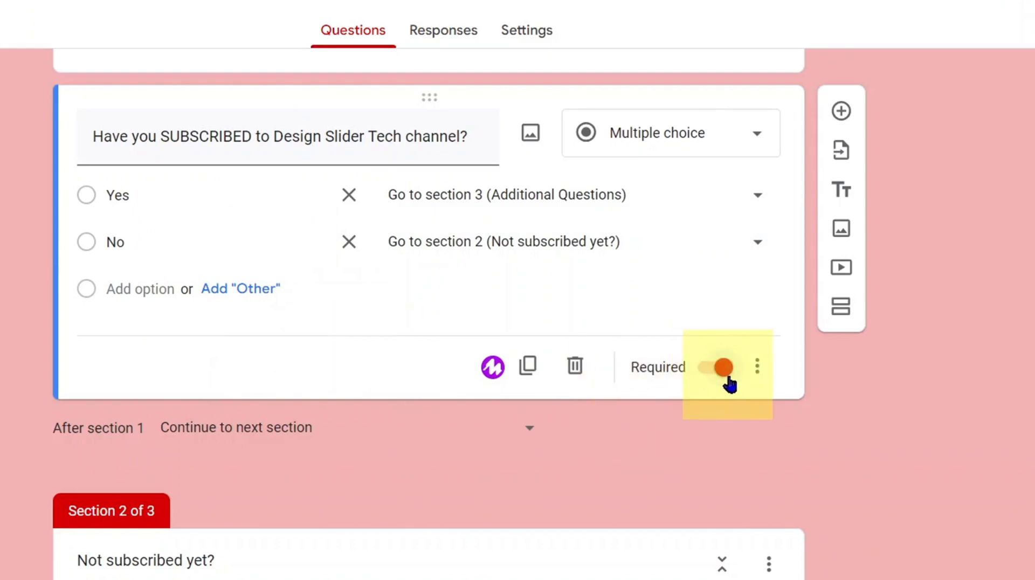
left_click(703, 375)
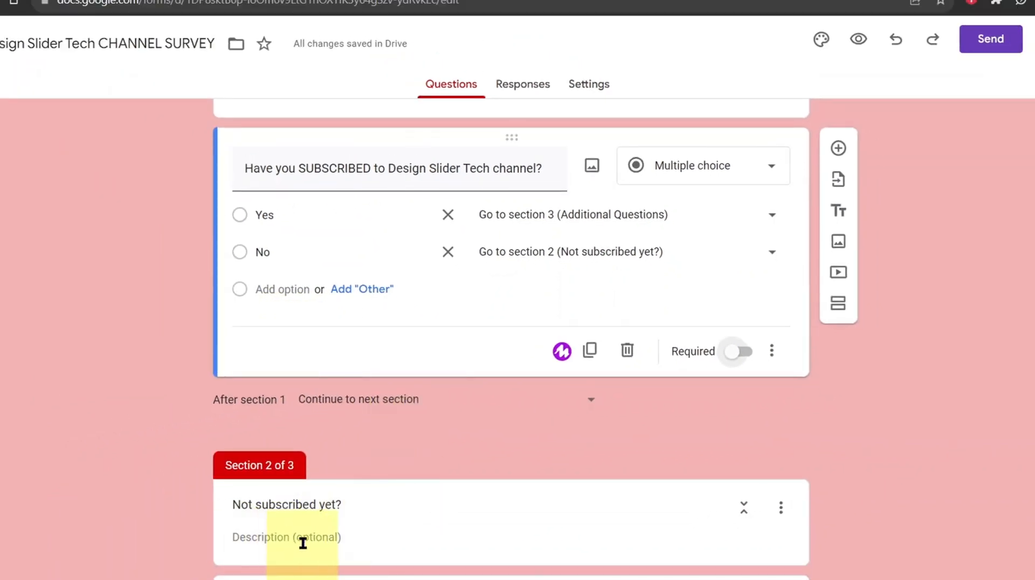
Set the survey to go to section 3 (Additional Questions) after section 1.
scroll(302, 545, "down", 2)
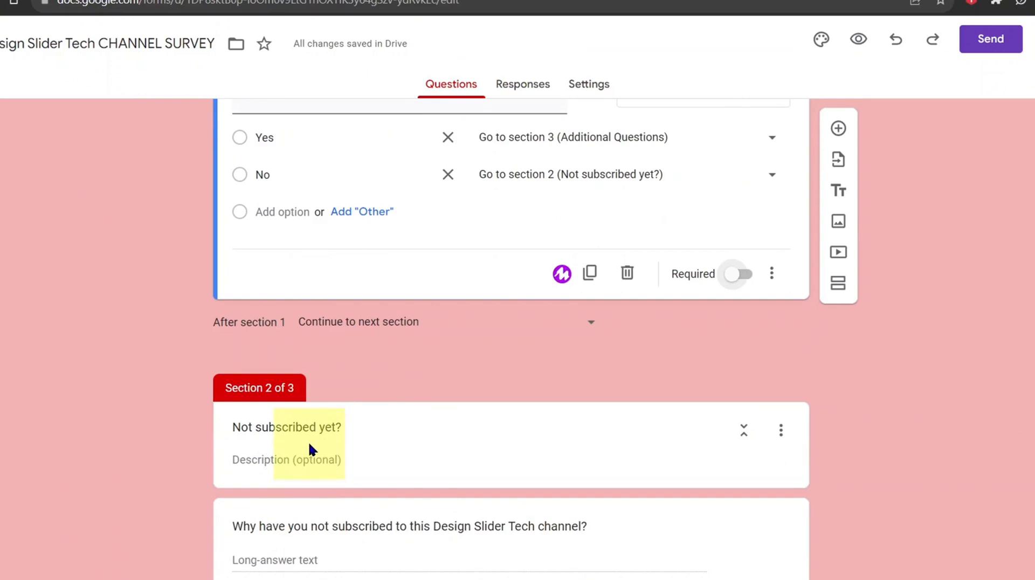
scroll(308, 441, "up", 4)
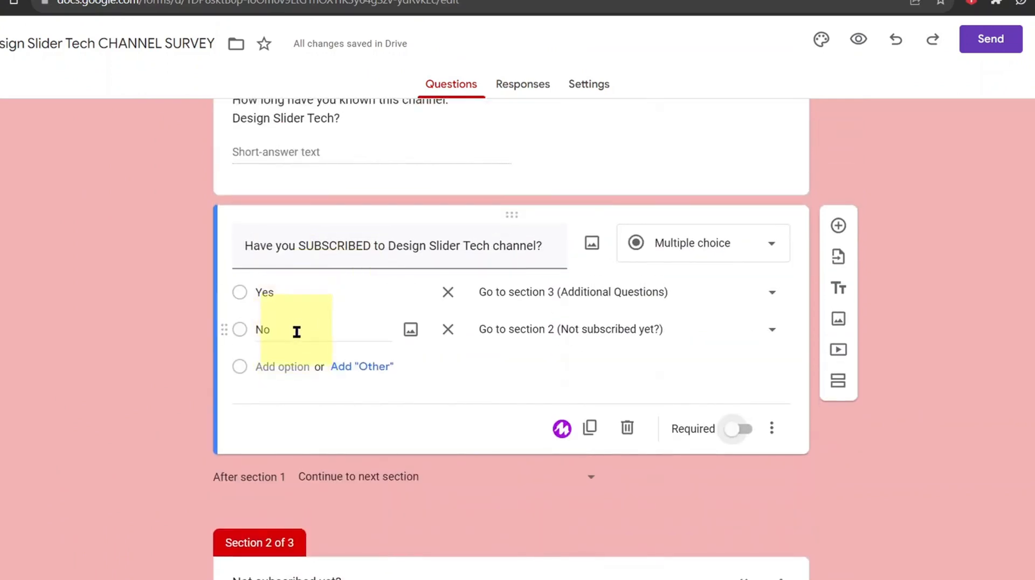
left_click(427, 479)
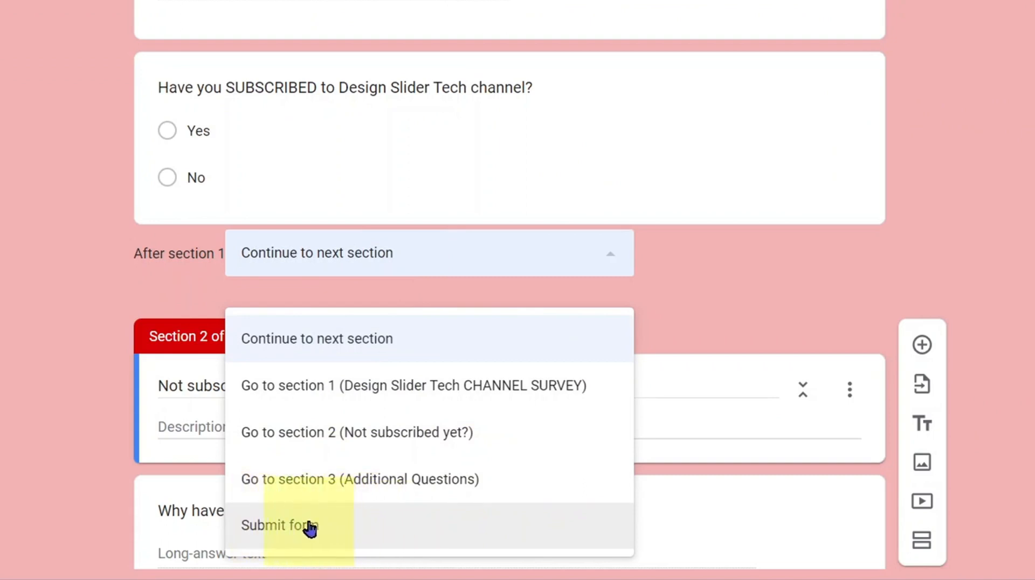
left_click(399, 488)
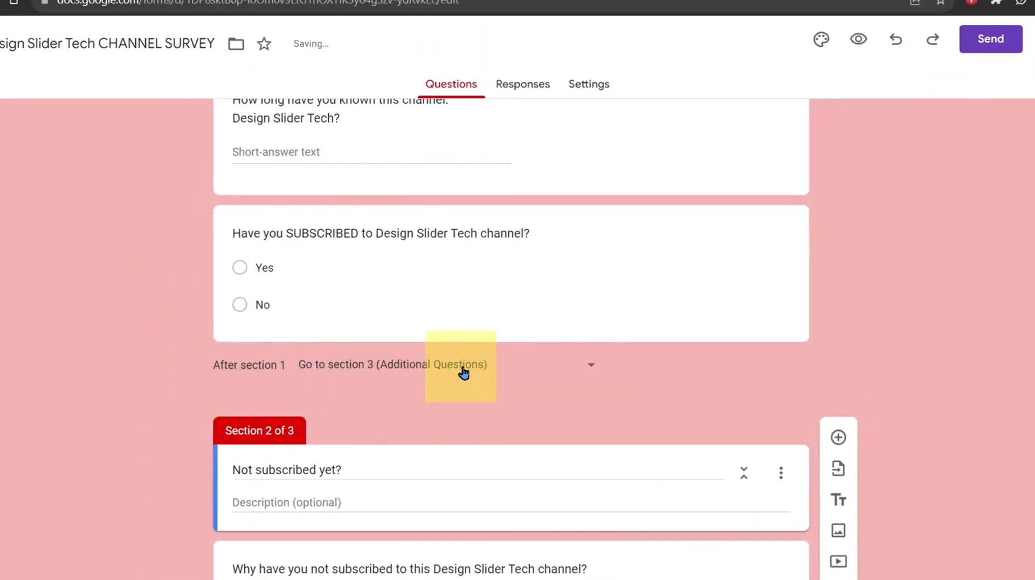
scroll(463, 372, "down", 6)
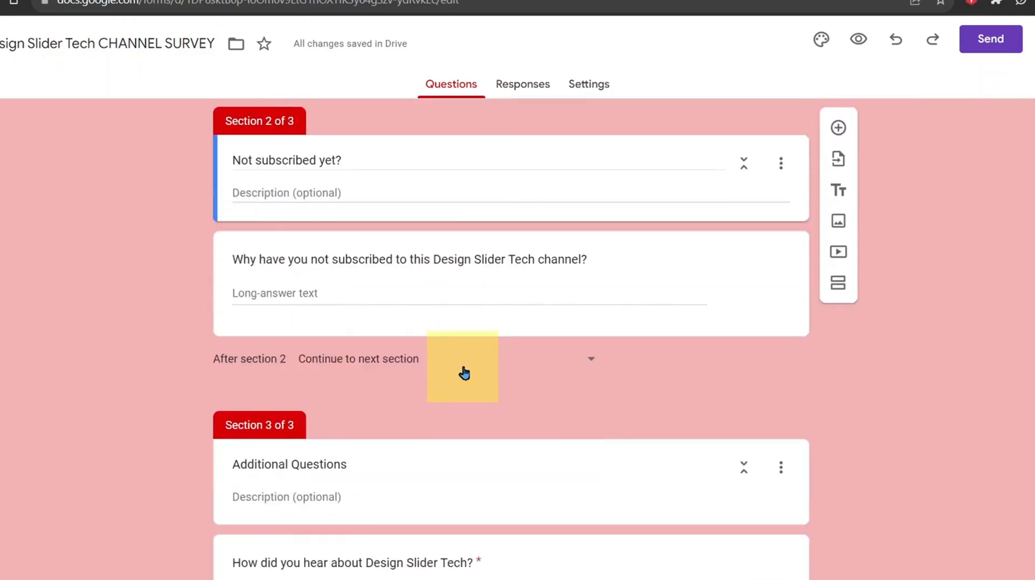
Review the routing after sections 1 and 2 and open a preview of the survey.
scroll(464, 373, "down", 6)
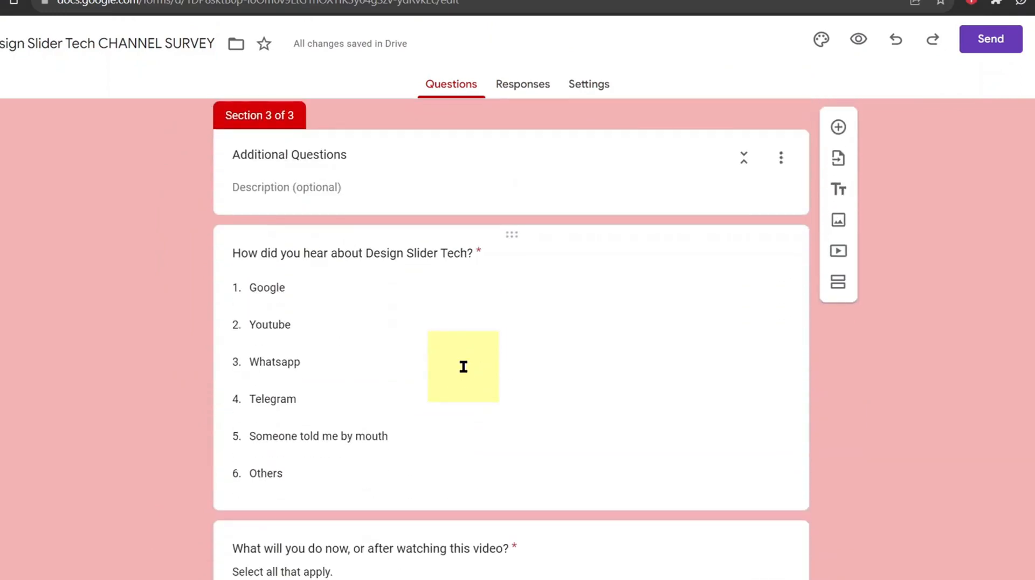
scroll(466, 357, "up", 9)
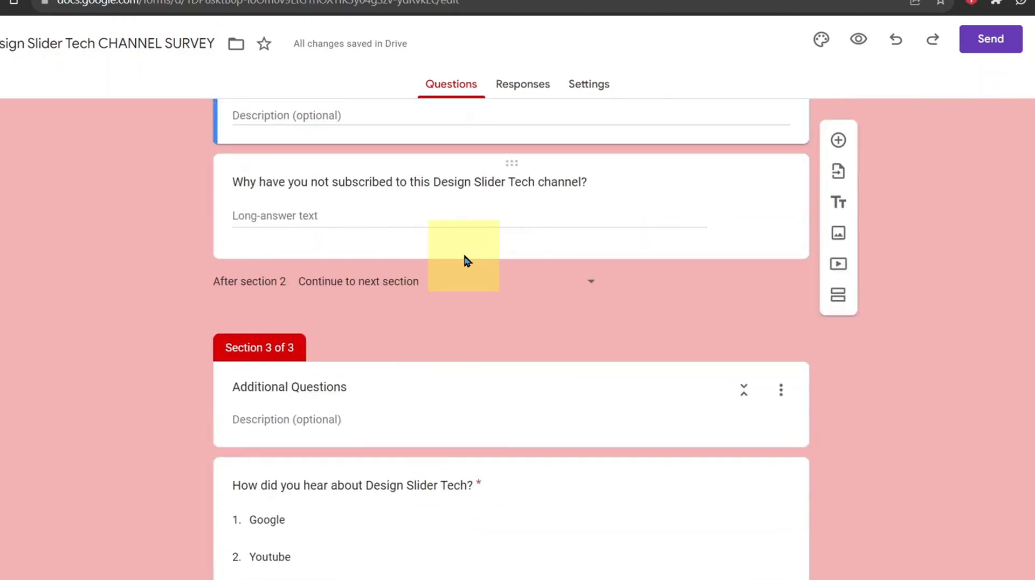
scroll(463, 254, "up", 2)
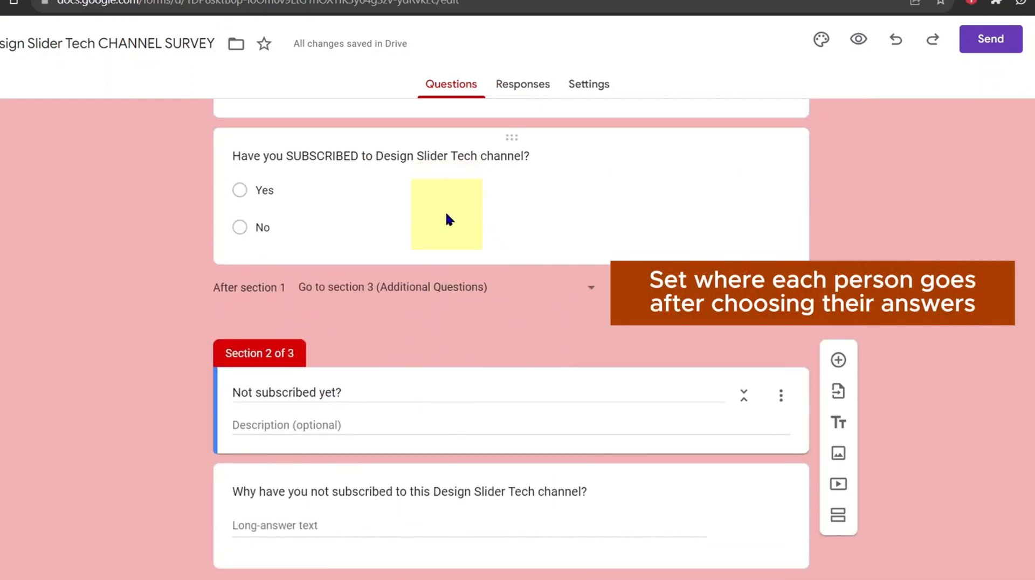
scroll(445, 220, "up", 3)
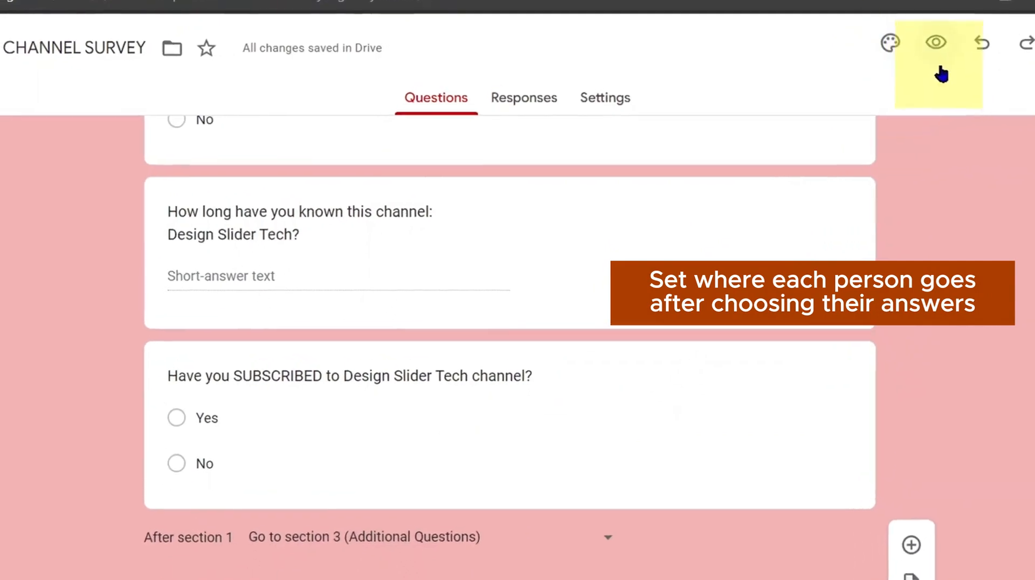
left_click(948, 44)
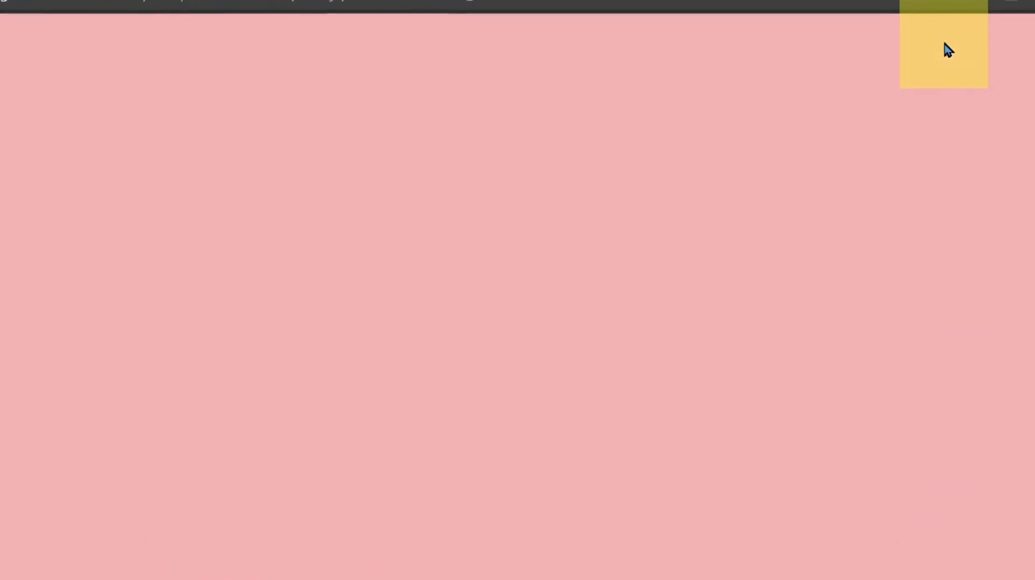
scroll(527, 349, "down", 1)
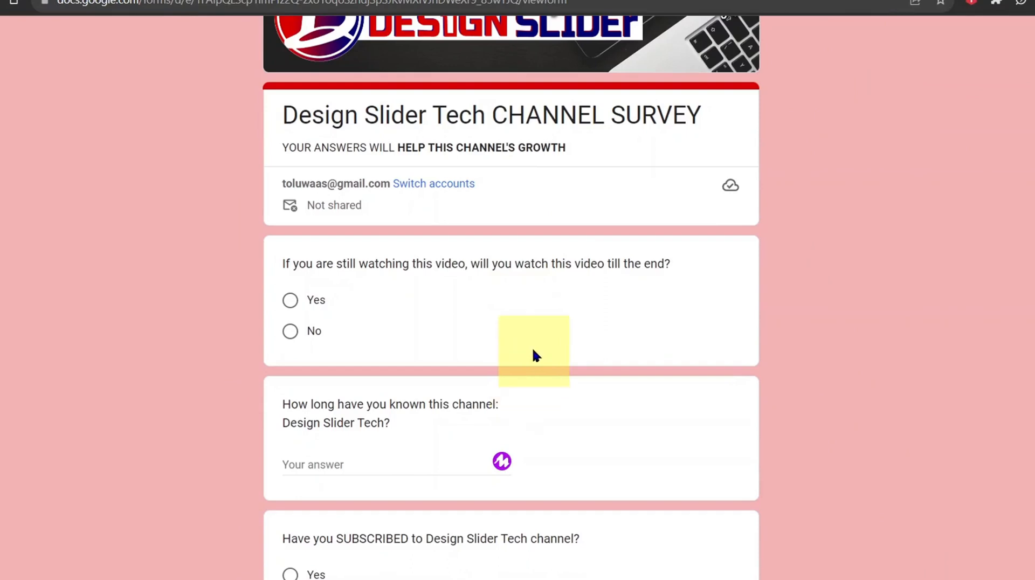
Test the preview by answering Yes to watching the video till the end and Yes to having subscribed, and advance from the first section.
left_click(293, 302)
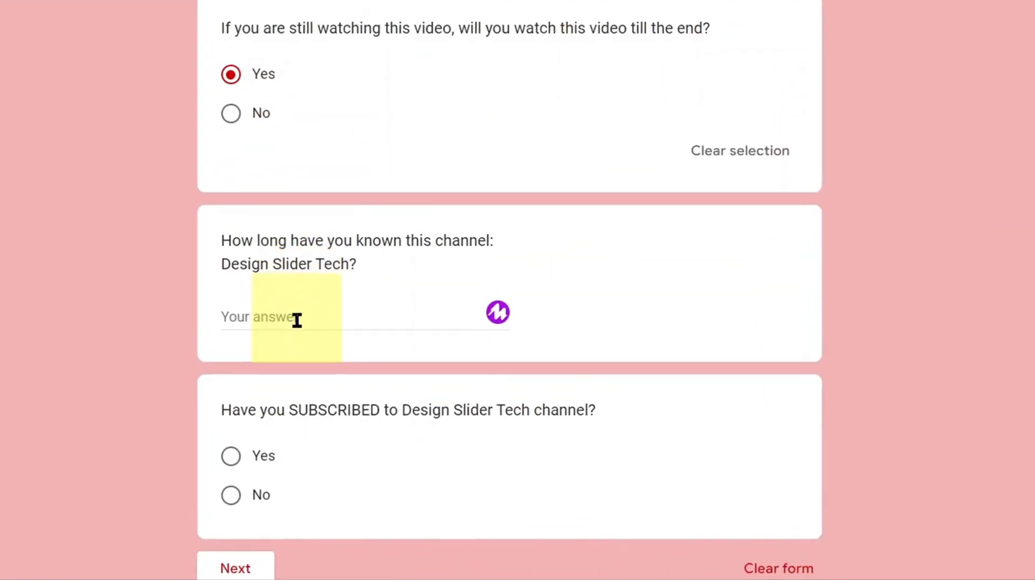
scroll(254, 447, "down", 1)
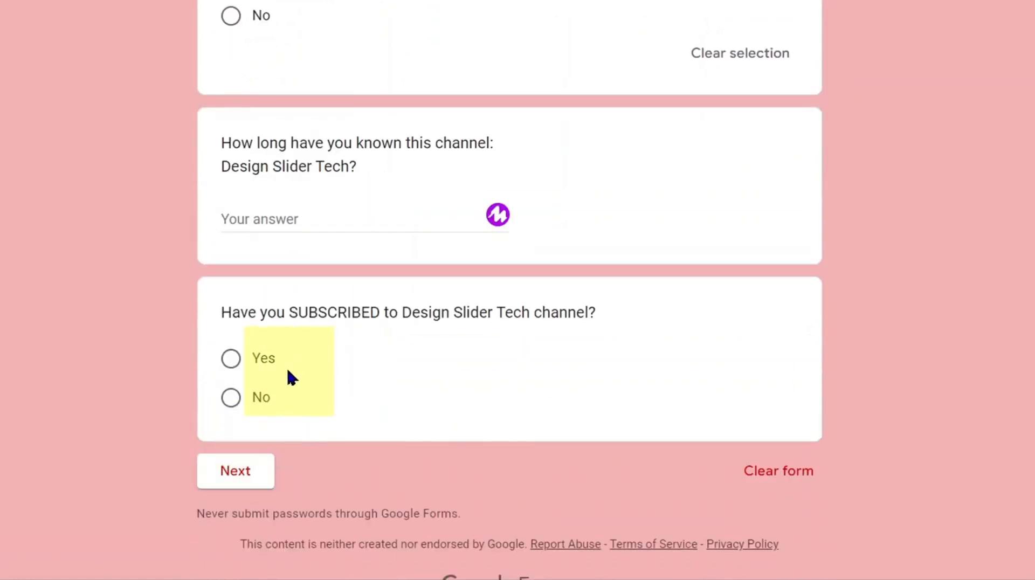
left_click(232, 359)
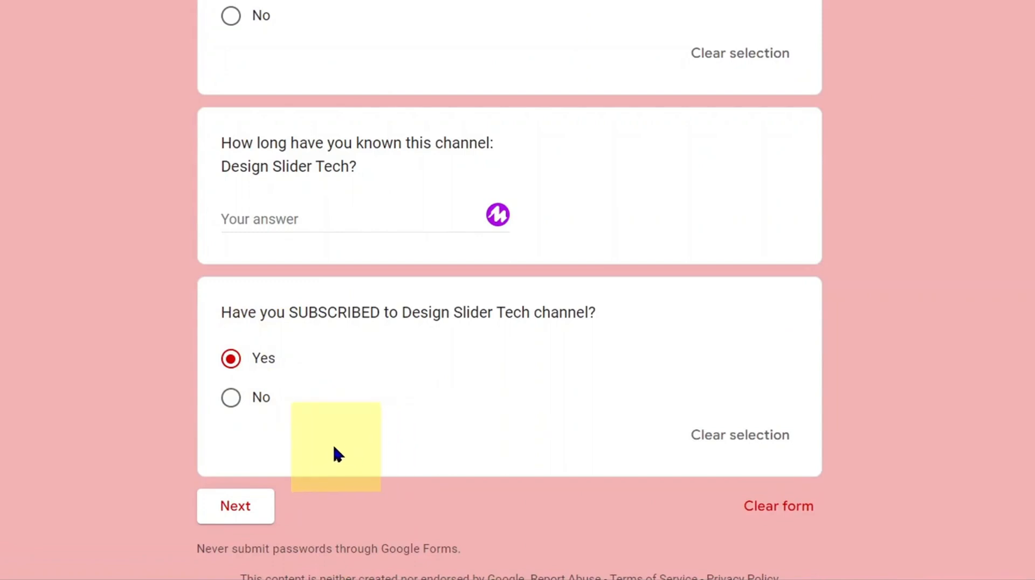
left_click(246, 513)
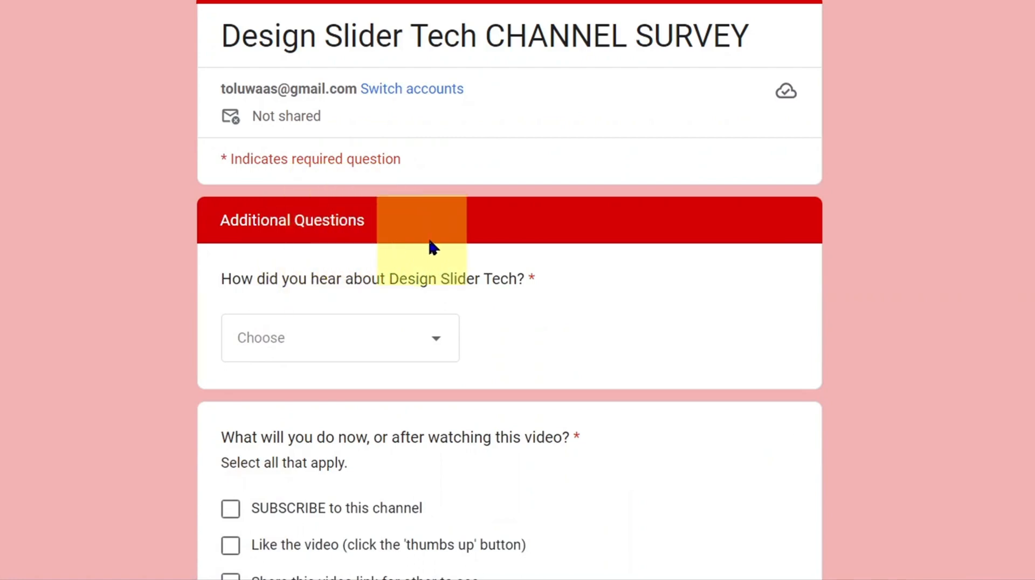
Look through the previewed Additional Questions section down to the thank-you text and return to the first section.
scroll(474, 318, "down", 4)
scroll(474, 324, "down", 4)
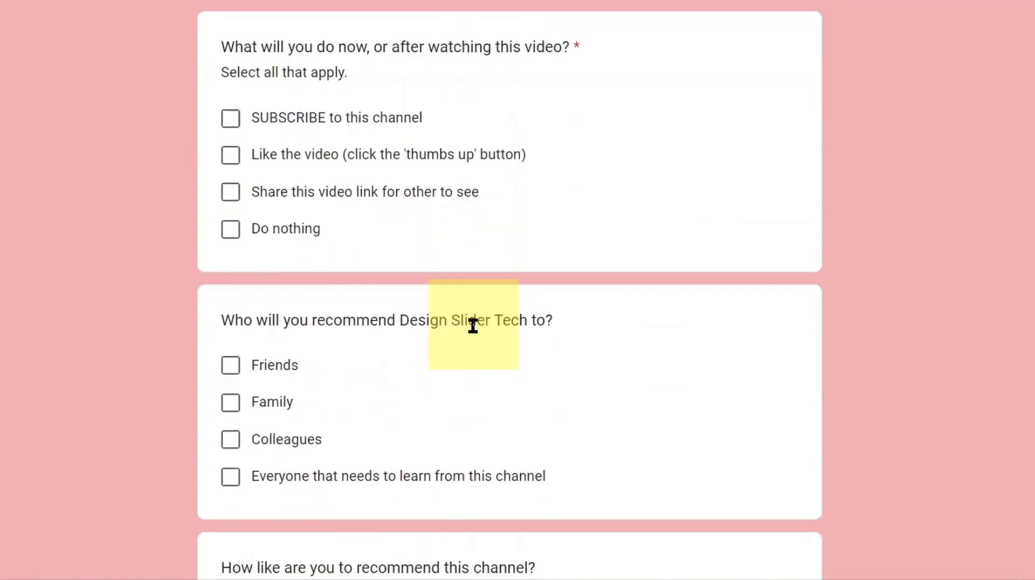
scroll(473, 323, "up", 7)
scroll(466, 345, "down", 13)
scroll(462, 356, "down", 6)
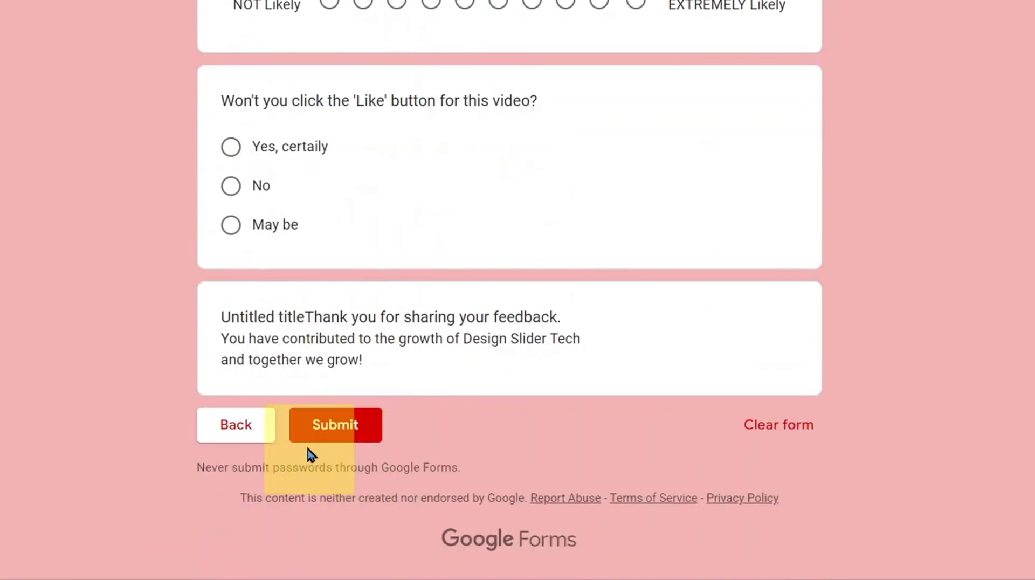
left_click(235, 430)
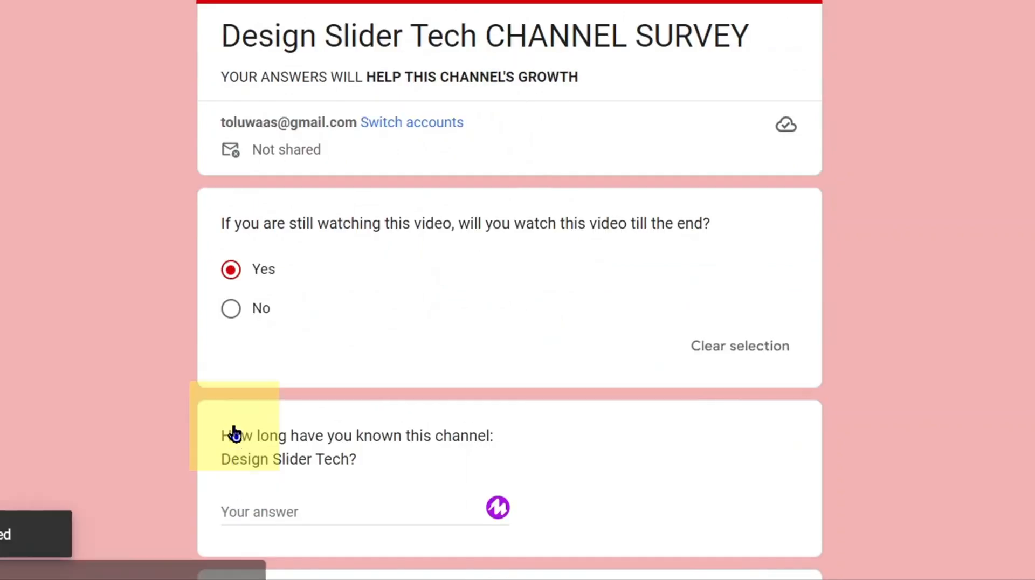
Test the No answer to the subscription question, advancing through "Not subscribed yet?" to the end of Additional Questions.
scroll(288, 405, "down", 6)
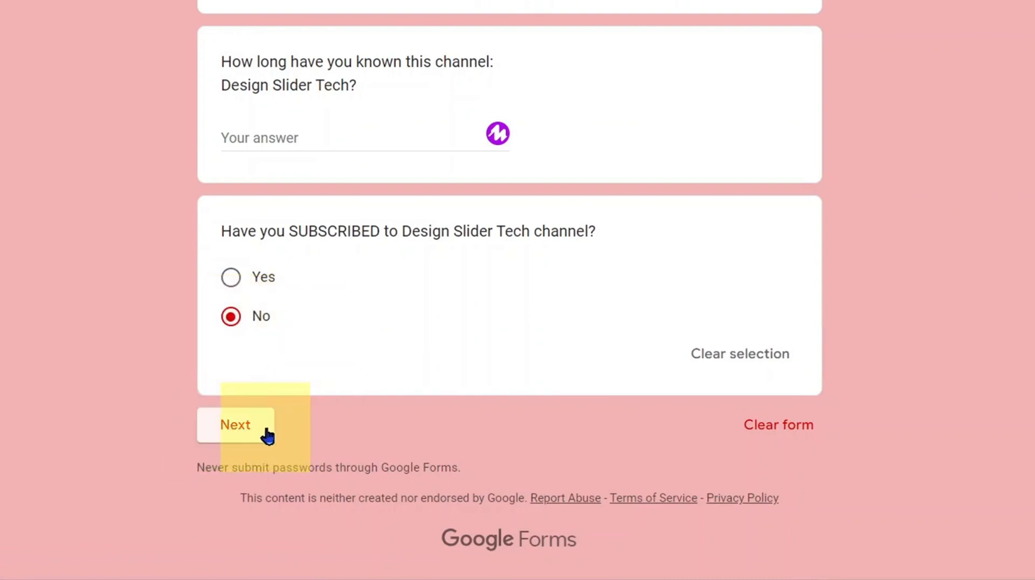
left_click(257, 432)
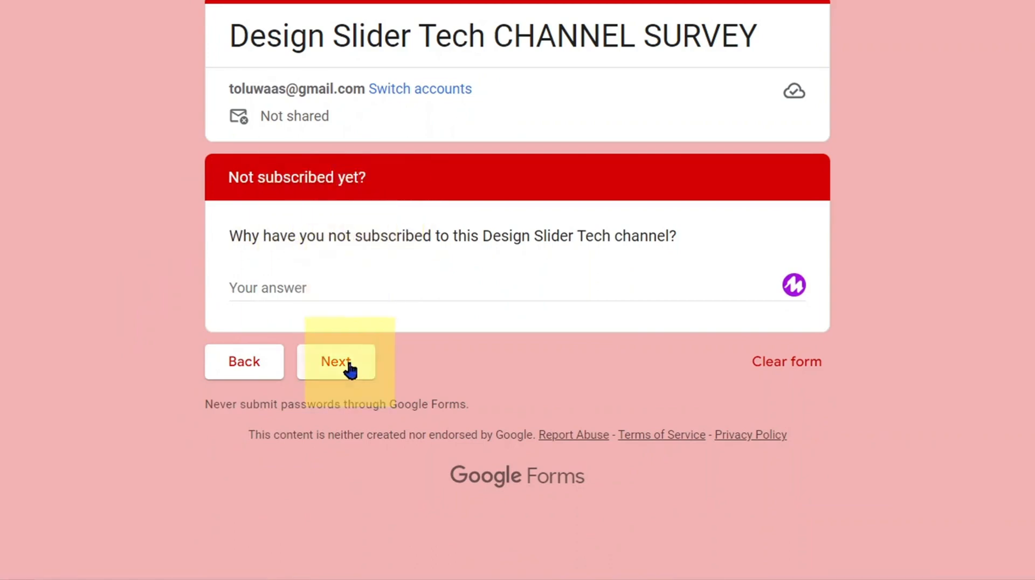
left_click(349, 366)
scroll(363, 208, "down", 7)
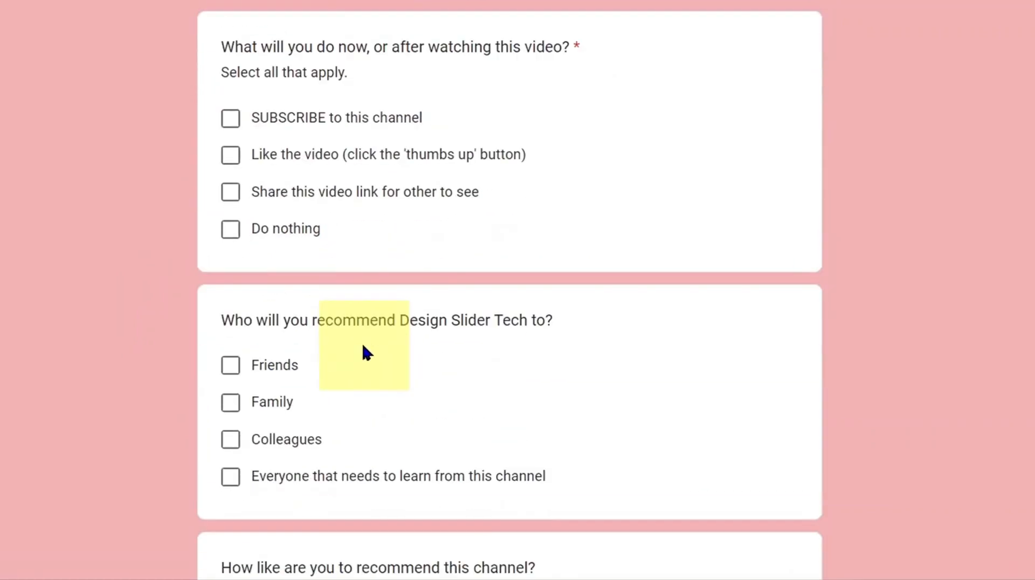
scroll(351, 365, "down", 5)
scroll(296, 472, "down", 7)
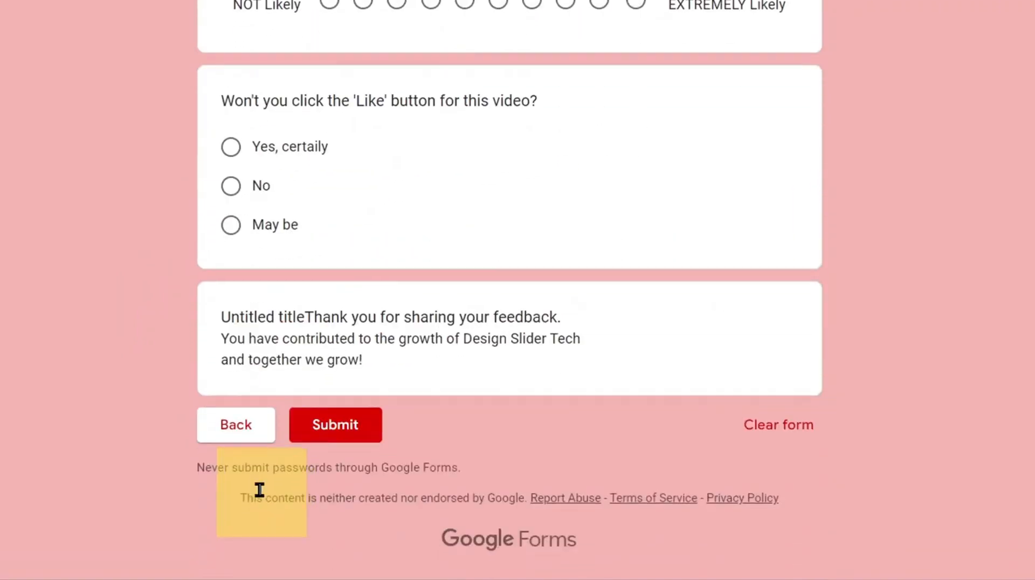
Return to the first section, clear the subscription answer and advance to test the path when that question is skipped.
left_click(226, 432)
left_click(251, 372)
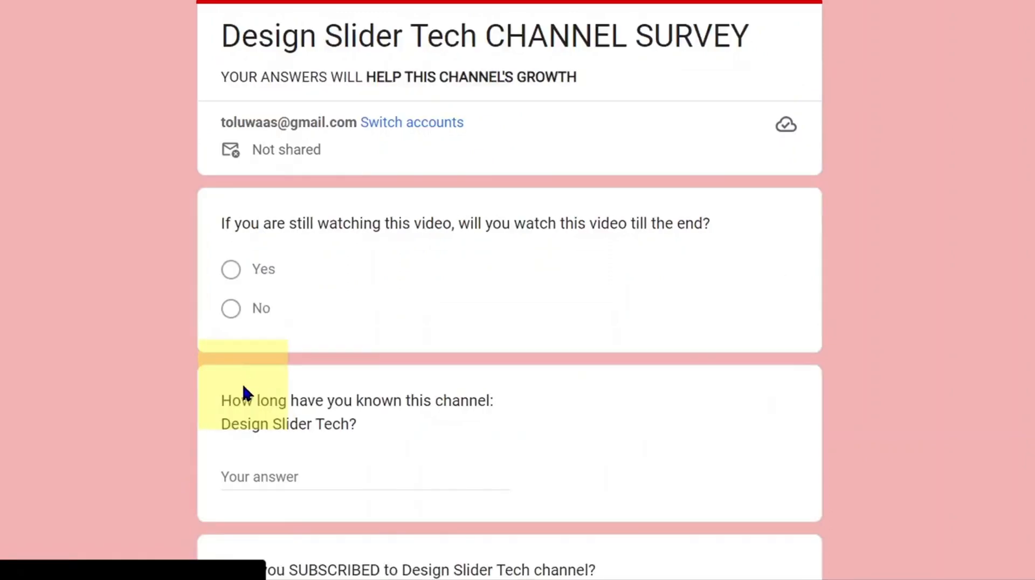
scroll(261, 456, "down", 6)
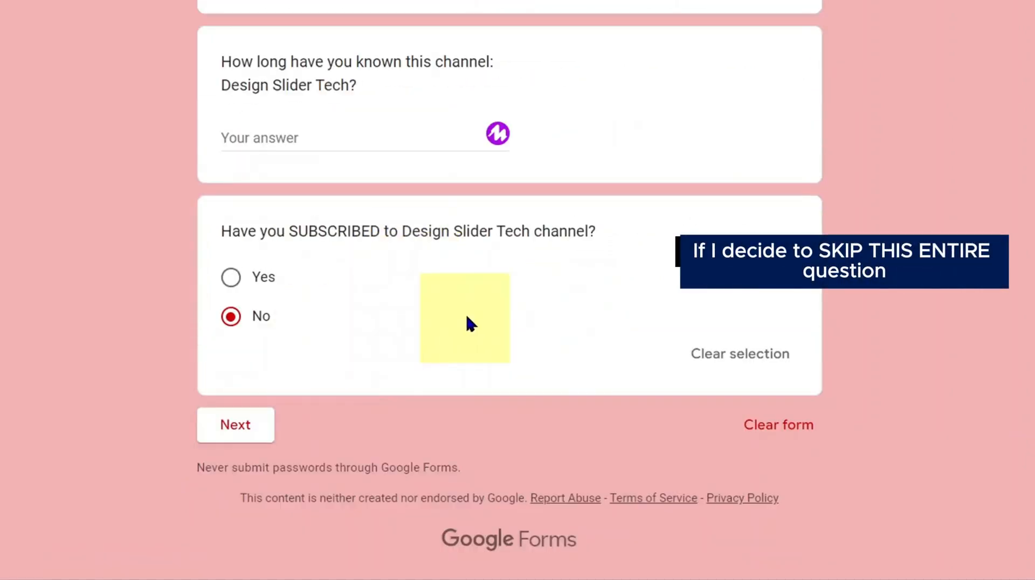
left_click(752, 363)
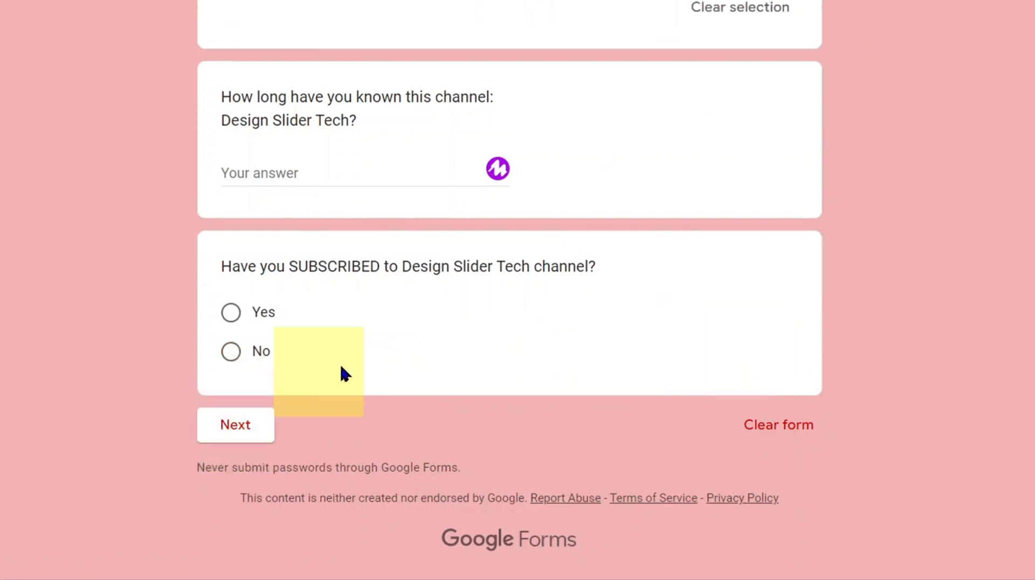
left_click(247, 429)
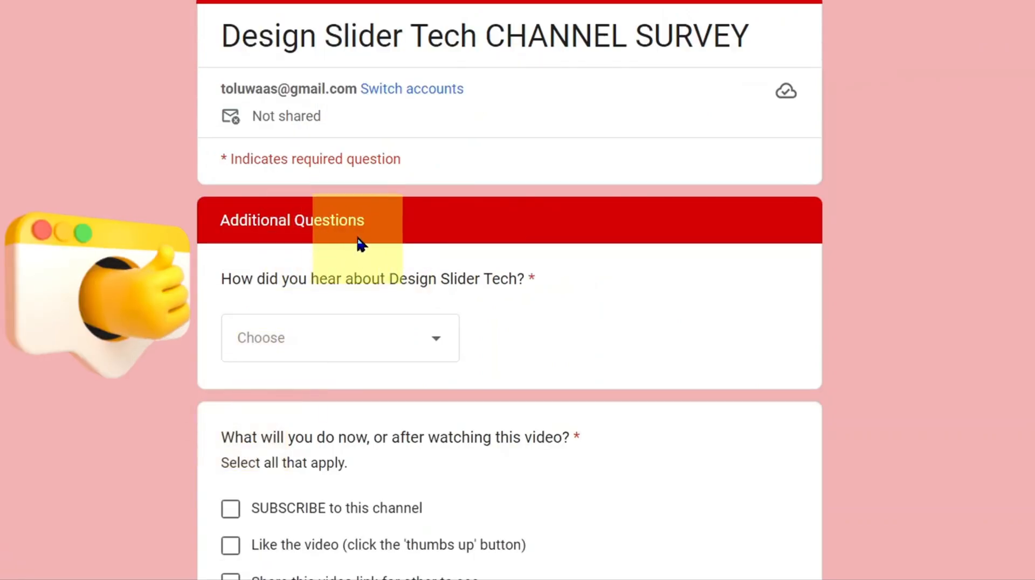
scroll(482, 253, "down", 5)
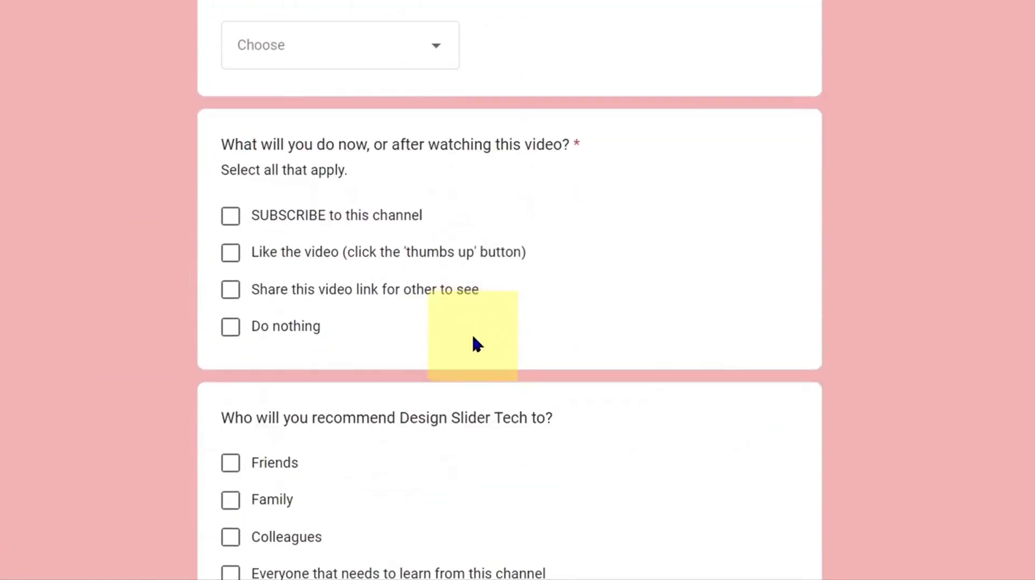
scroll(471, 334, "down", 7)
scroll(464, 394, "down", 6)
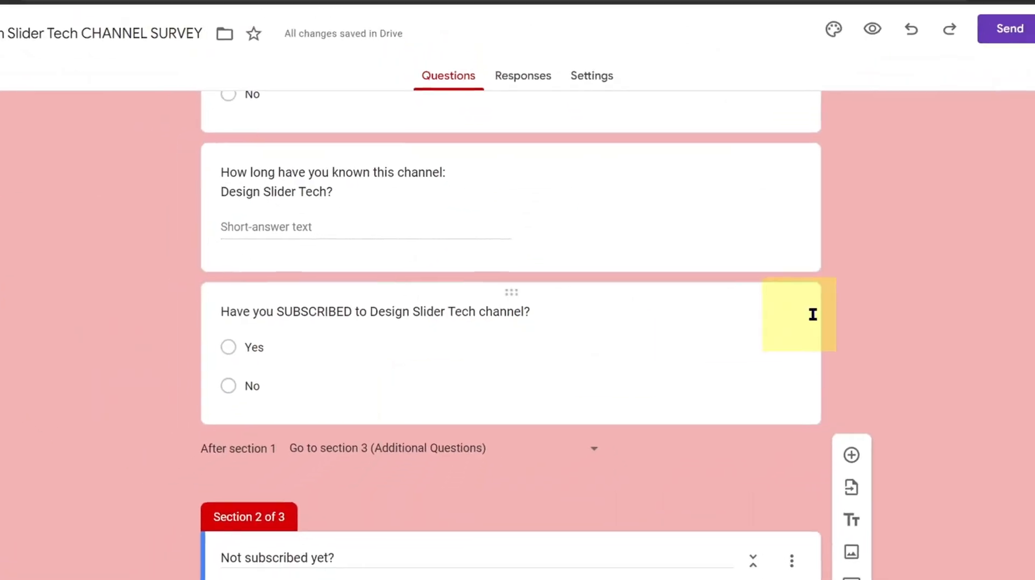
Back in the form editor, check the responses overview and set Collect email addresses to Verified in the response settings.
scroll(746, 180, "up", 3)
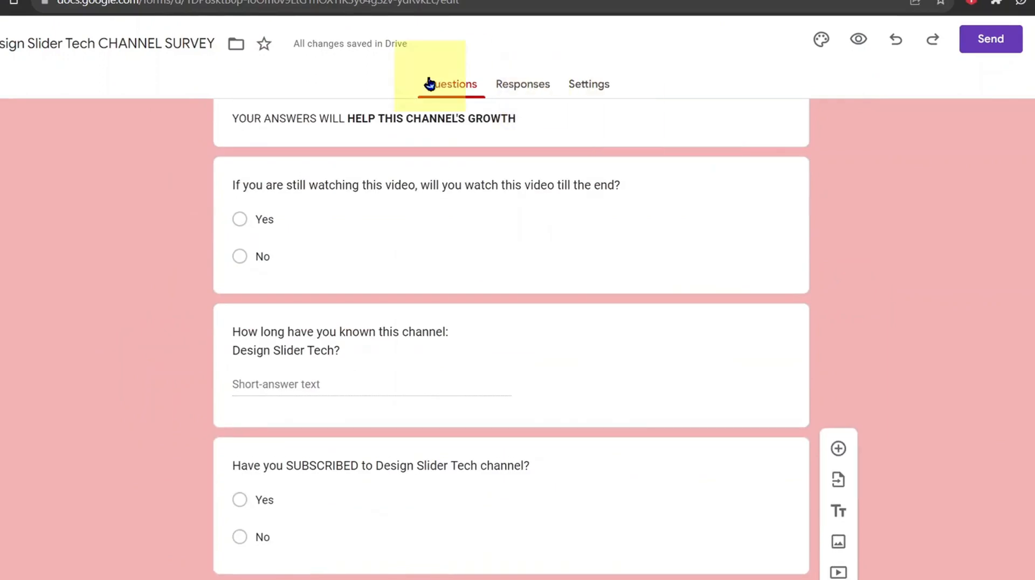
left_click(526, 86)
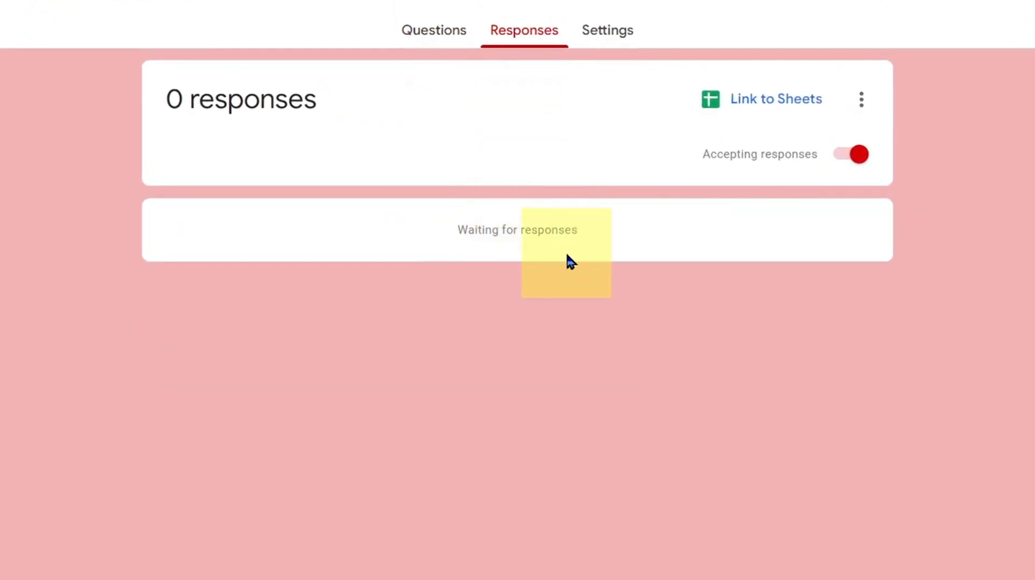
left_click(602, 39)
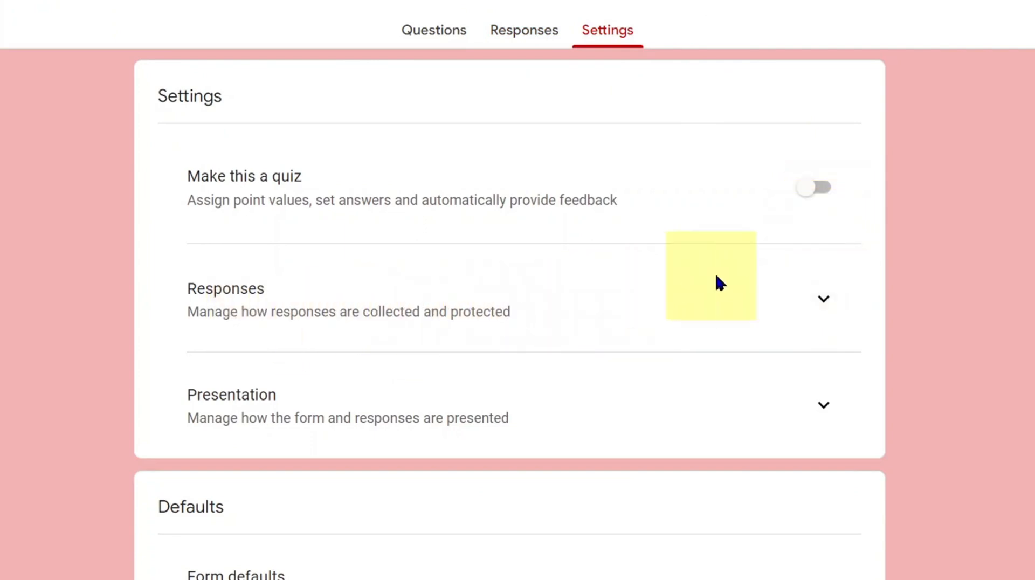
left_click(823, 302)
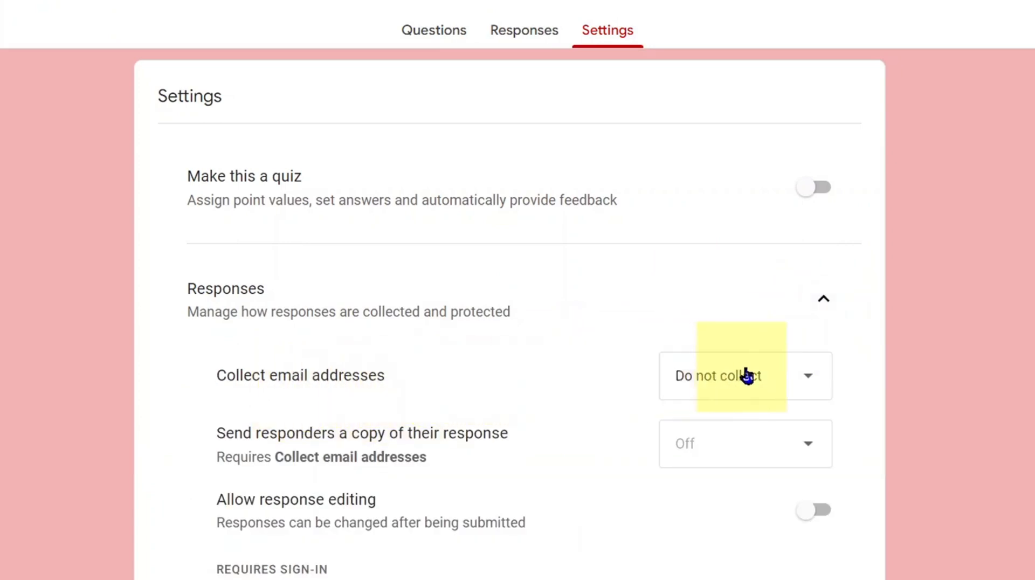
left_click(807, 382)
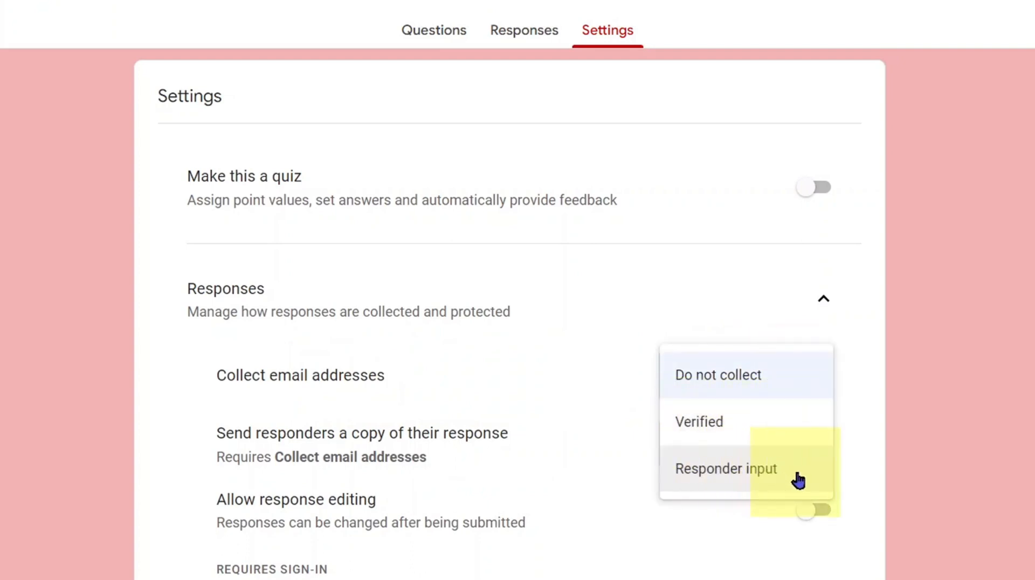
left_click(768, 430)
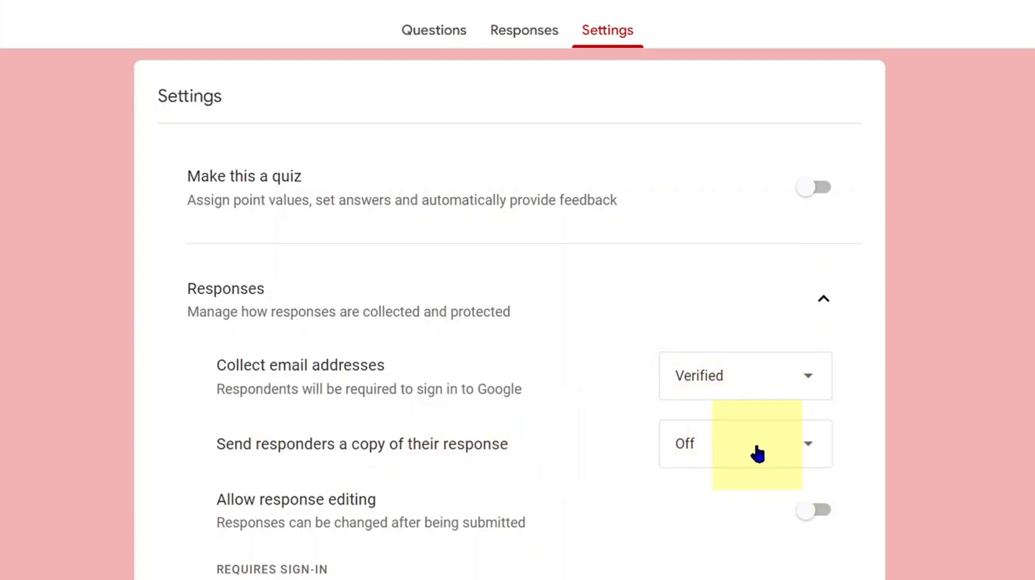
scroll(758, 469, "down", 1)
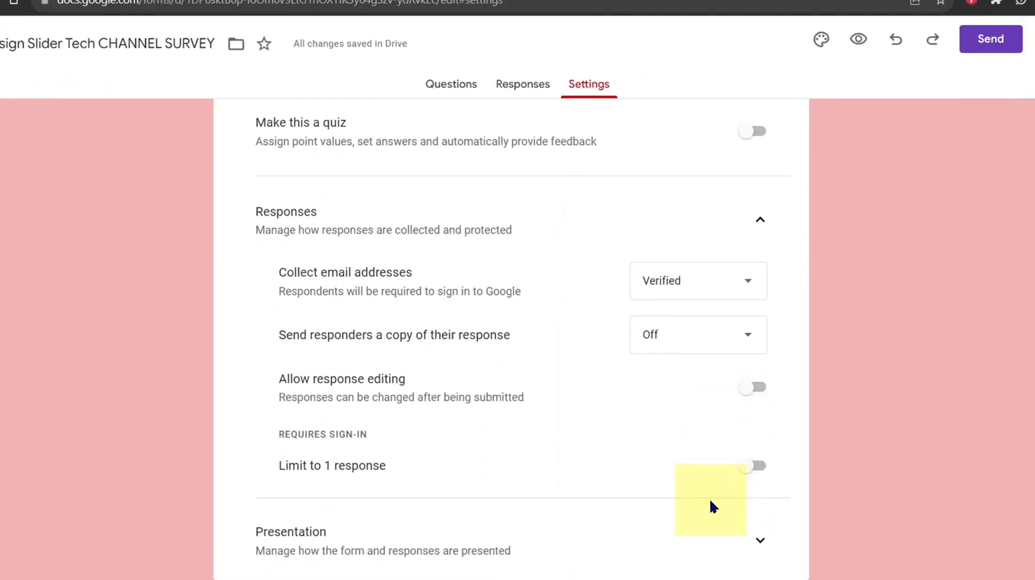
scroll(709, 504, "down", 3)
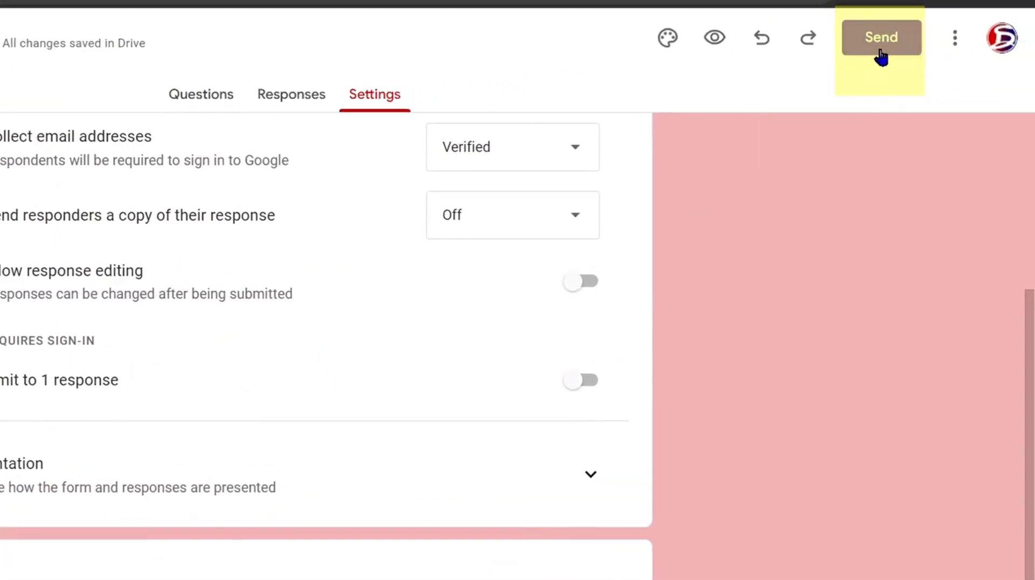
Generate a shortened share link for the survey and close the send options.
left_click(881, 51)
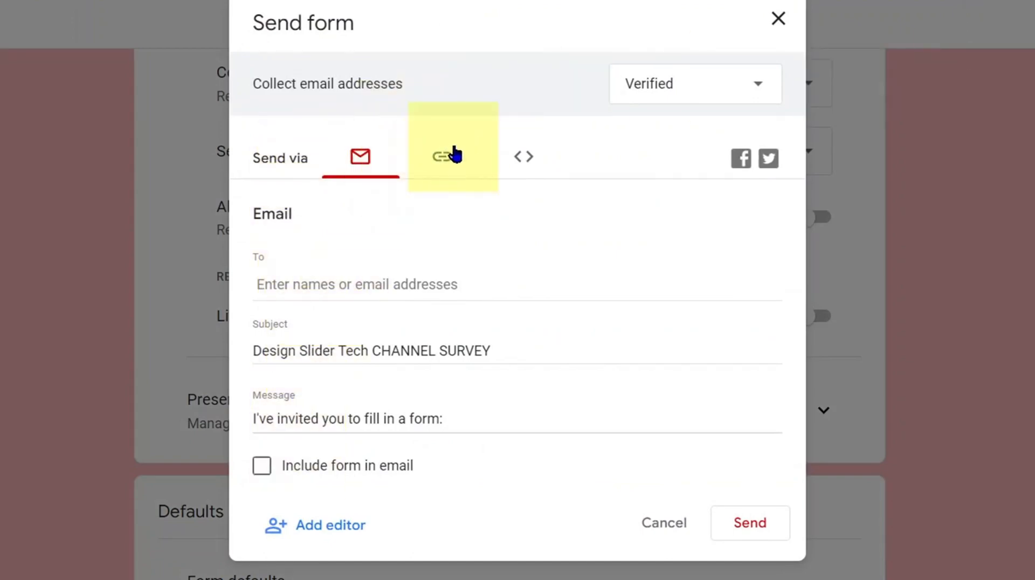
left_click(453, 164)
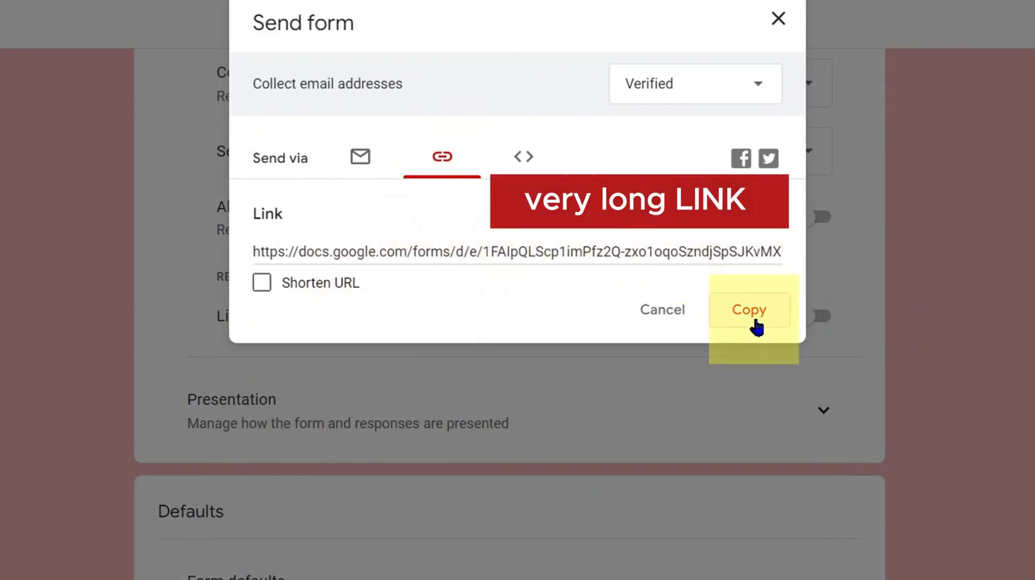
left_click(264, 282)
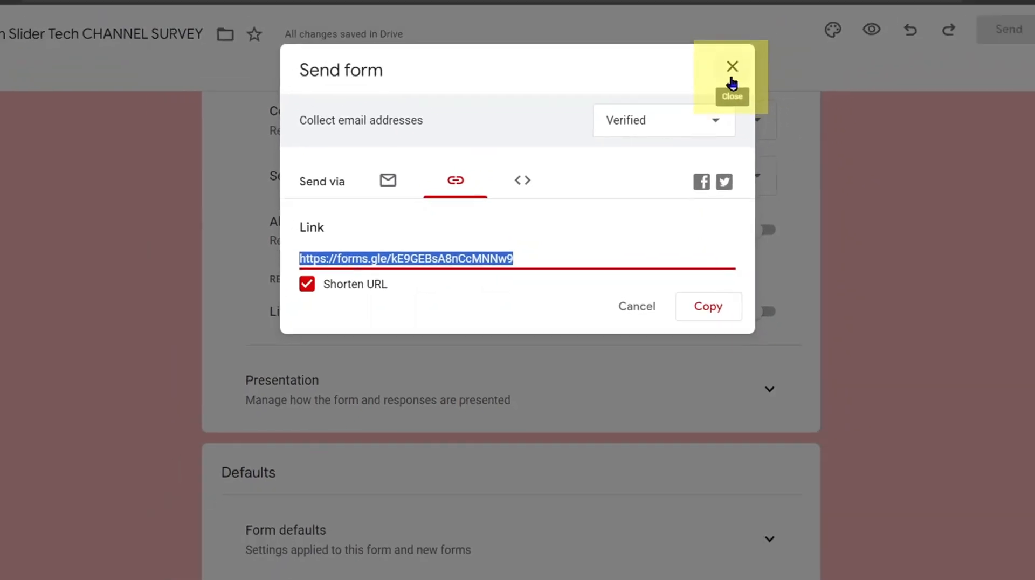
left_click(732, 73)
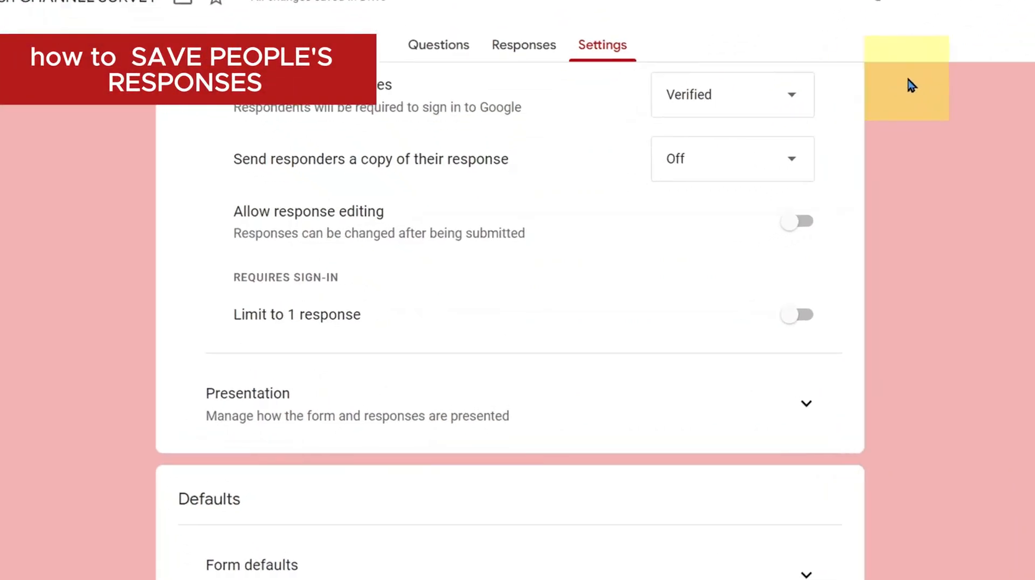
Preview the survey, consent to recording the account's email and enter 10 Years for how long the channel has been known.
left_click(527, 32)
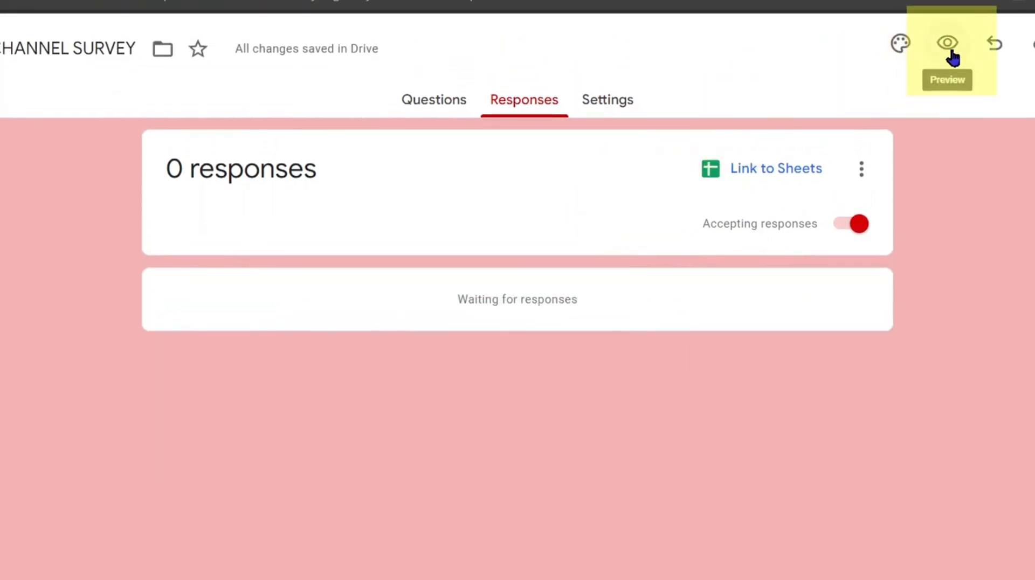
left_click(950, 44)
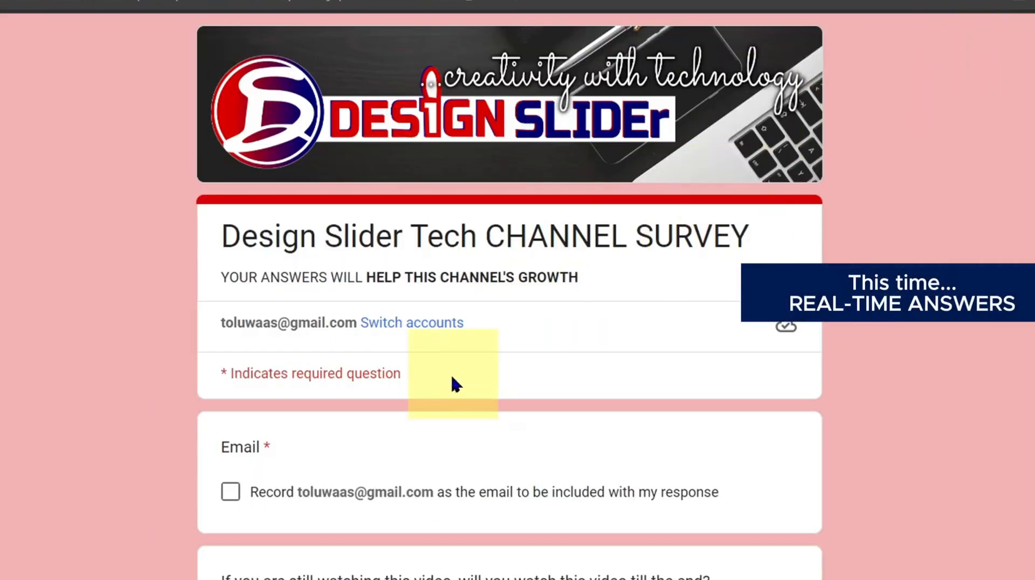
scroll(372, 494, "down", 4)
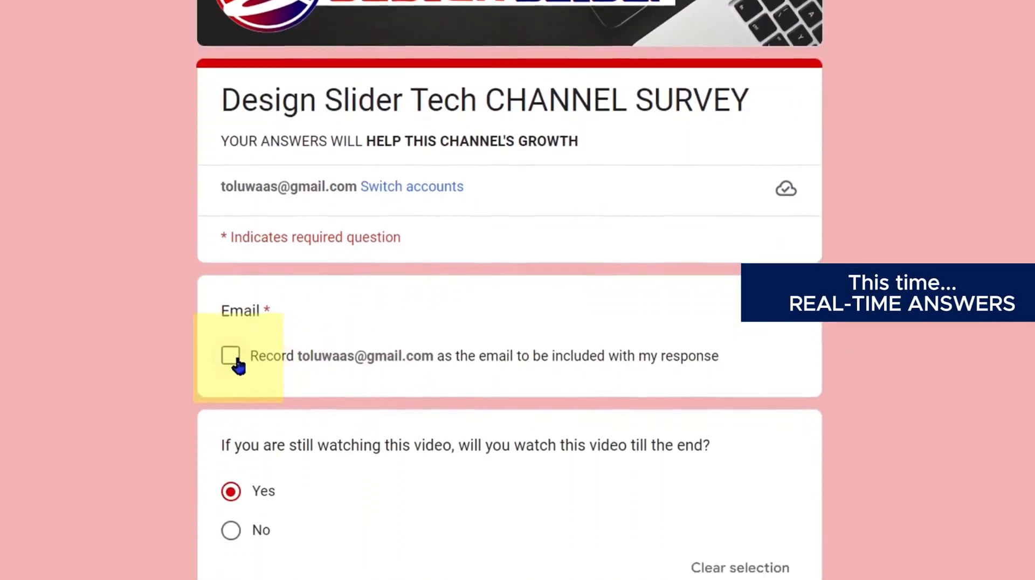
left_click(232, 292)
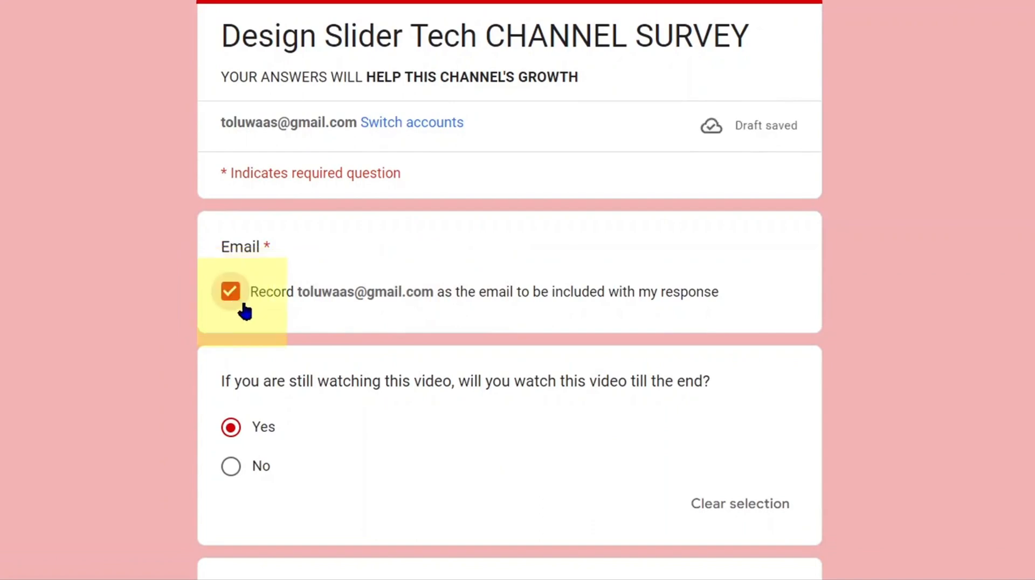
scroll(478, 319, "down", 5)
left_click(320, 377)
type("10 Years")
Choose Friends, Family, Colleagues and Everyone that needs to learn from this channel as the people to recommend Design Slider Tech to.
scroll(441, 405, "down", 2)
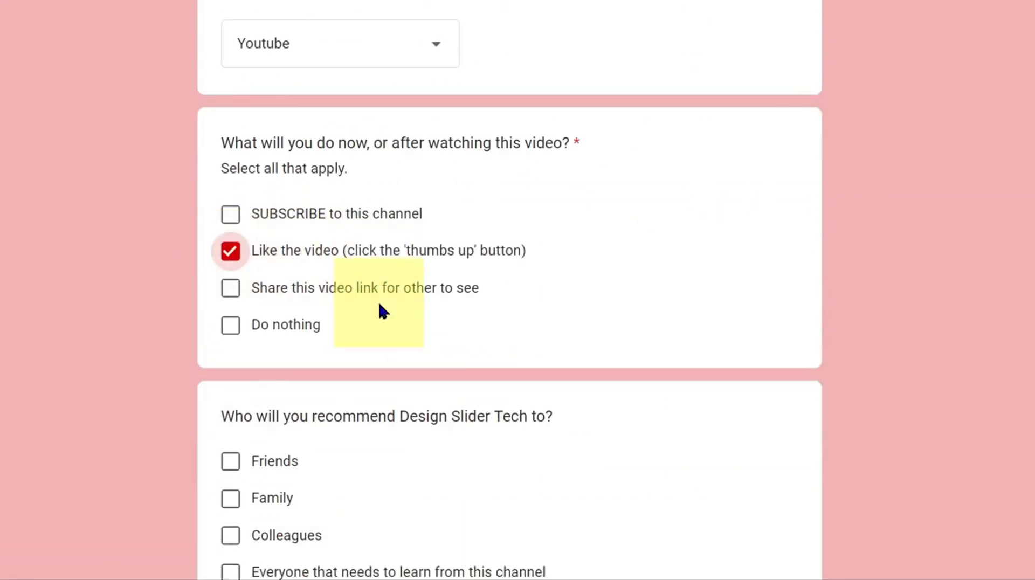
scroll(379, 308, "down", 4)
left_click(230, 279)
left_click(233, 318)
left_click(231, 354)
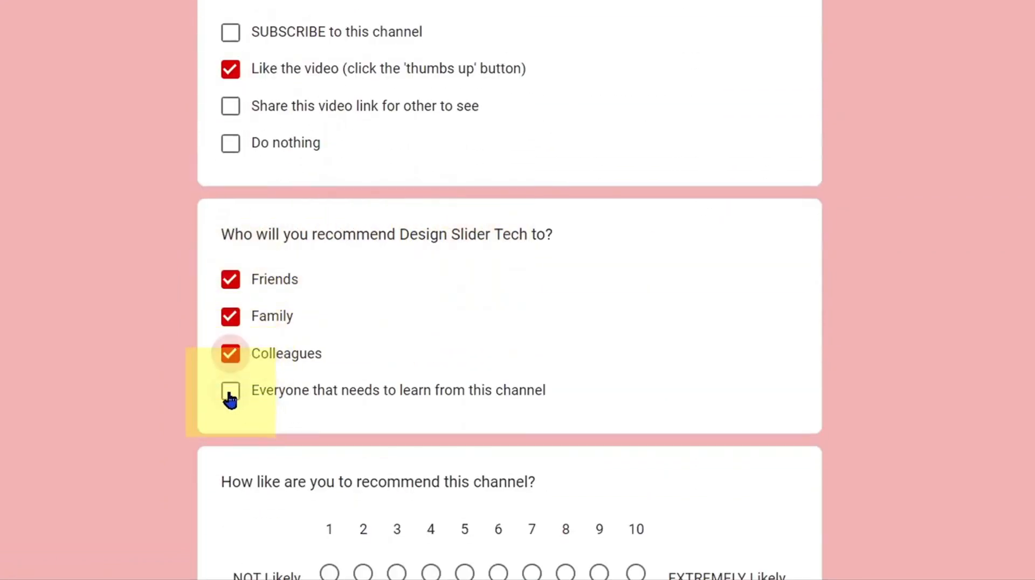
left_click(230, 390)
Rate the likelihood of recommending the channel 10, answer "Yes, certaily" to the Like question and submit the survey.
scroll(490, 370, "down", 4)
left_click(637, 378)
scroll(377, 330, "down", 4)
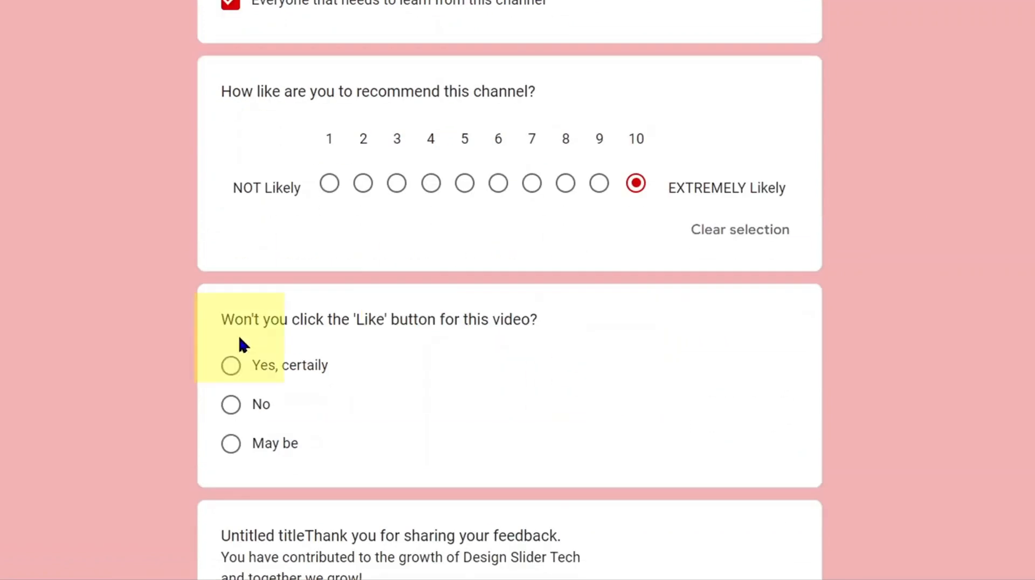
left_click(232, 370)
scroll(269, 362, "down", 5)
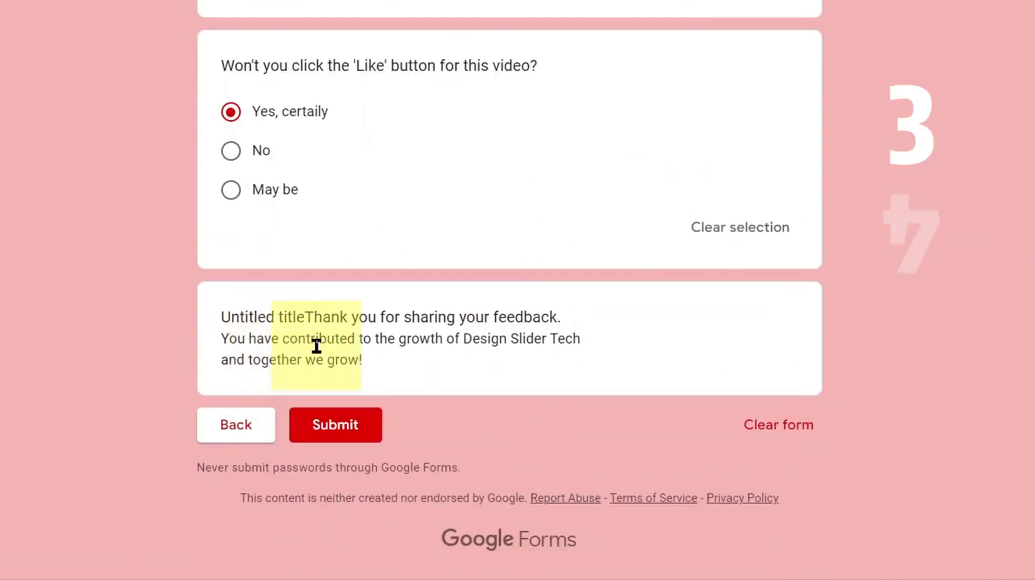
left_click(353, 430)
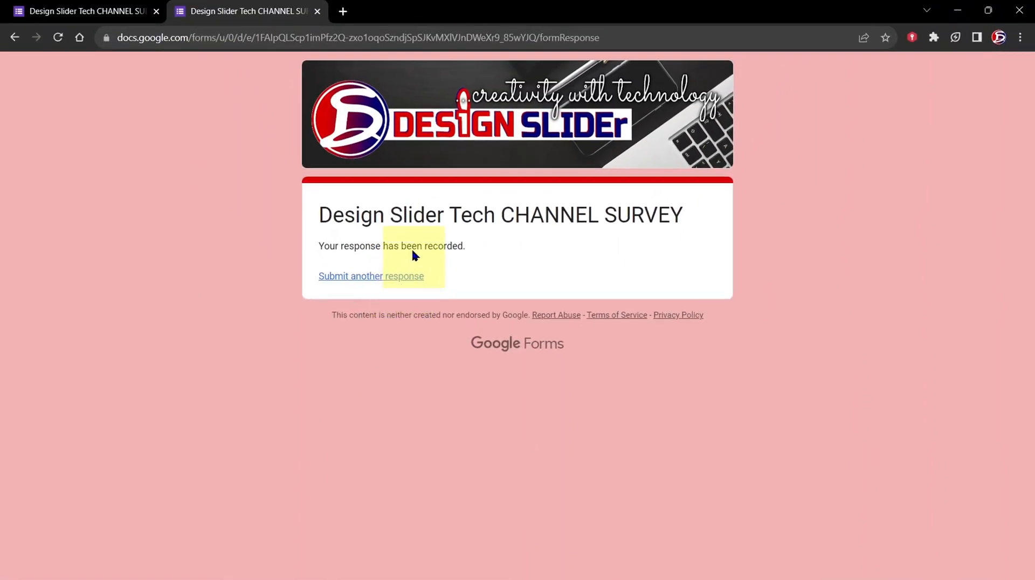
Close the submitted form and review the response summary in the form editor, from respondent email through the answer charts.
left_click(318, 10)
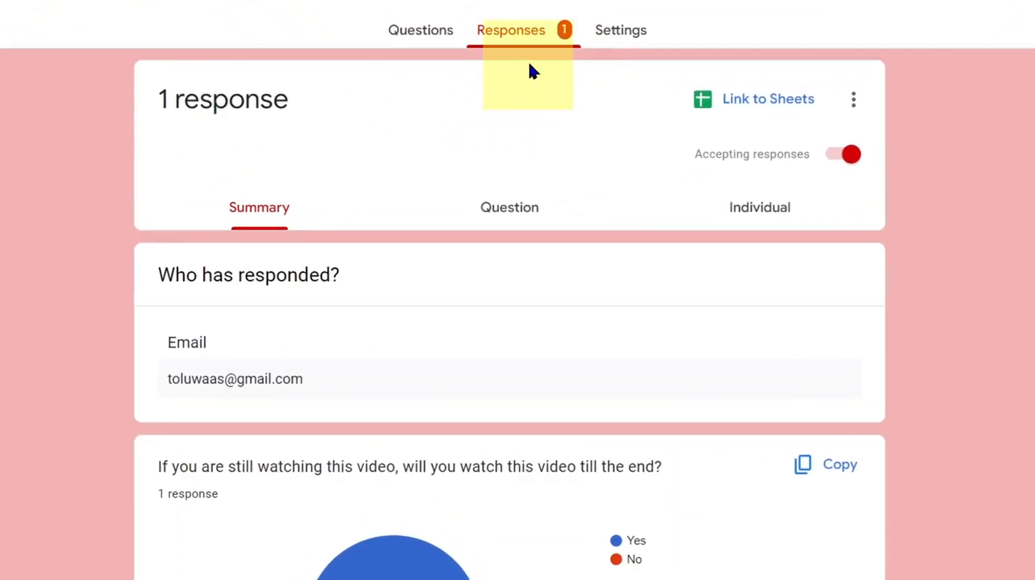
scroll(263, 360, "down", 1)
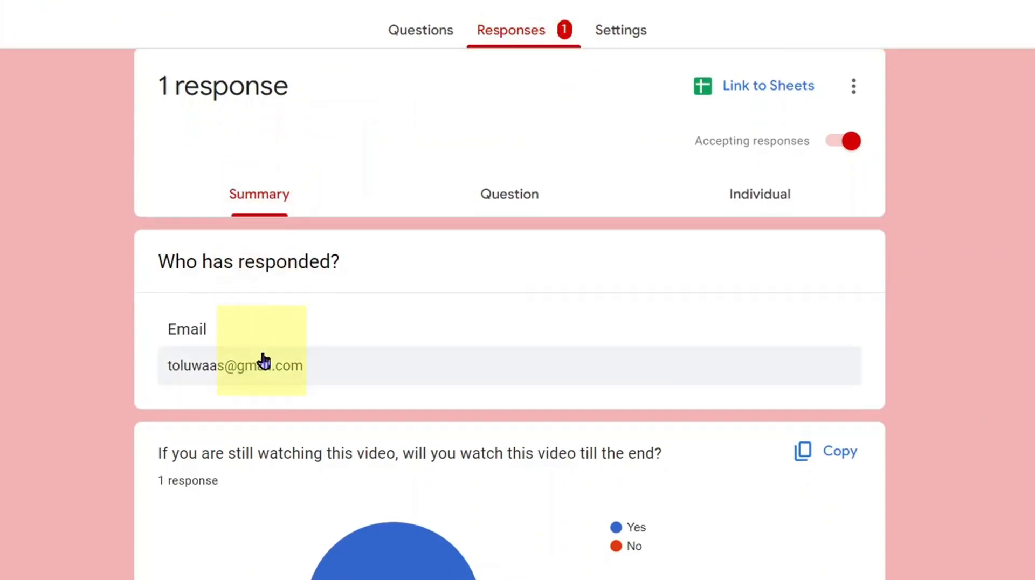
scroll(264, 361, "down", 15)
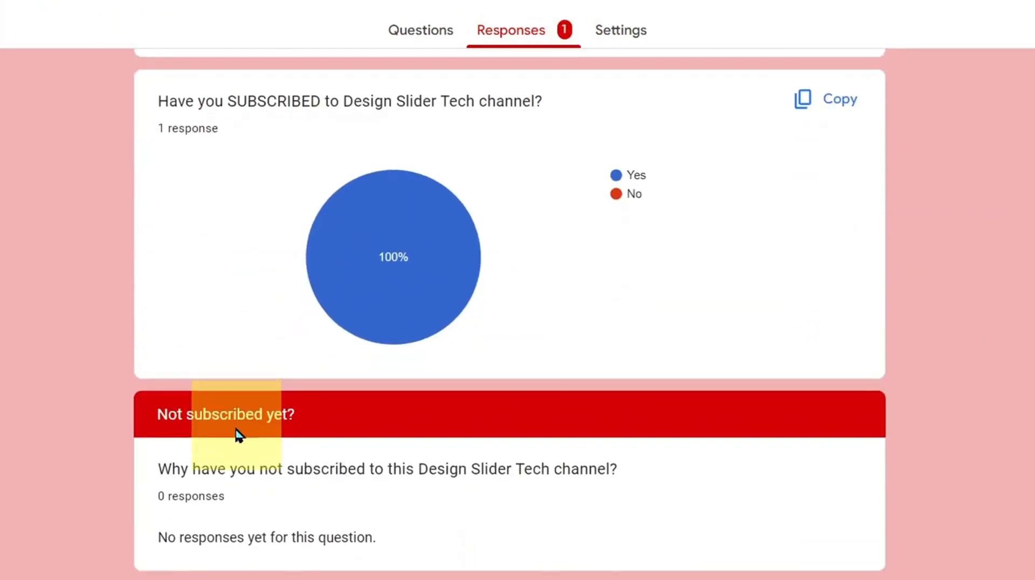
scroll(237, 434, "down", 13)
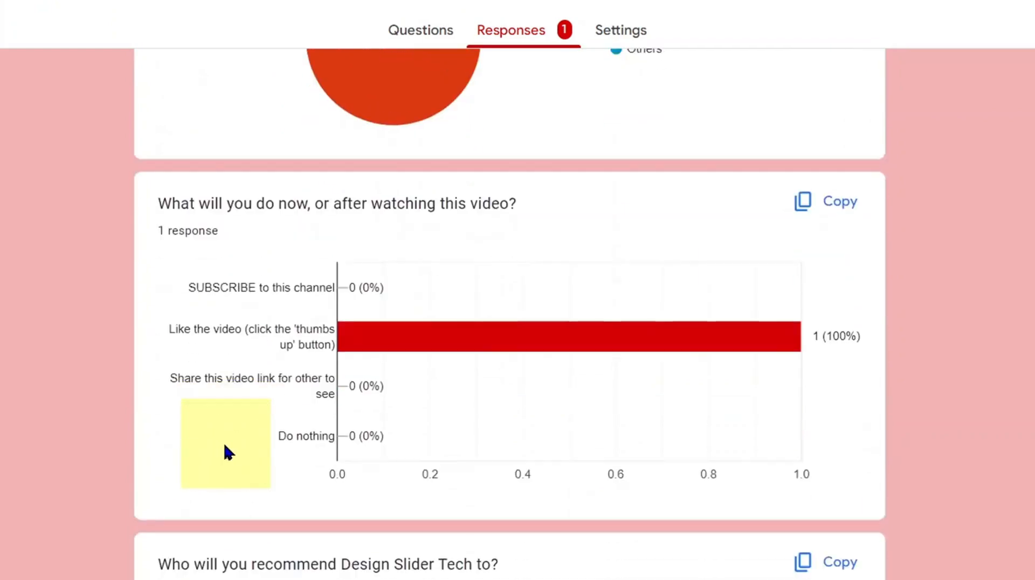
scroll(225, 446, "up", 20)
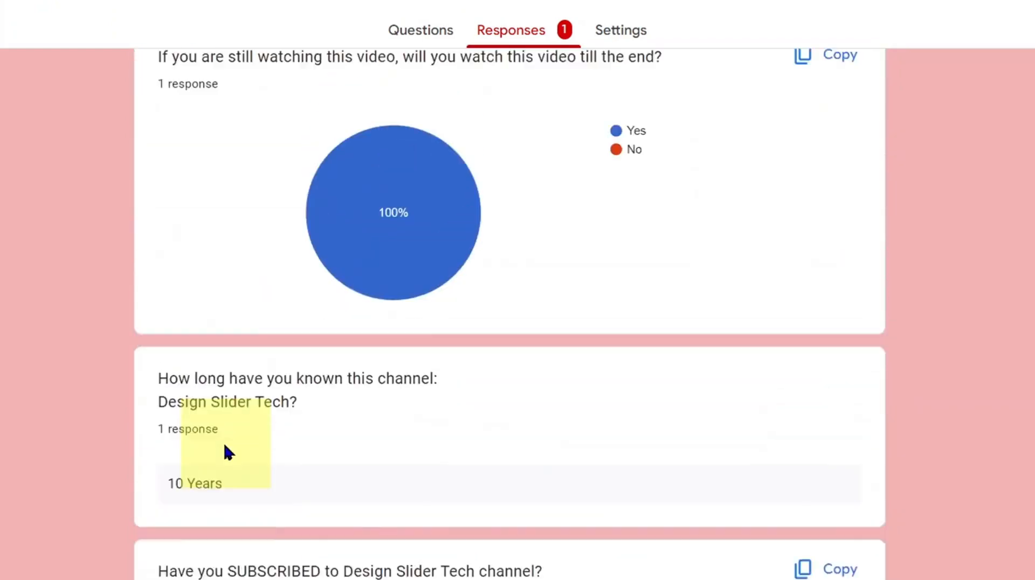
scroll(224, 445, "up", 7)
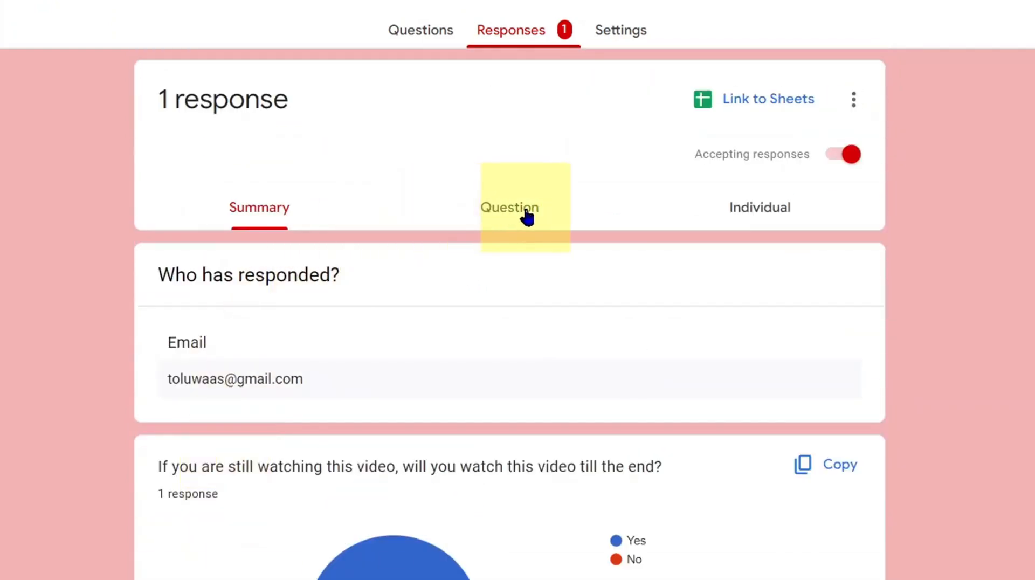
Go through the responses question by question up to the seventh question, and view the individual respondent's submission.
left_click(527, 215)
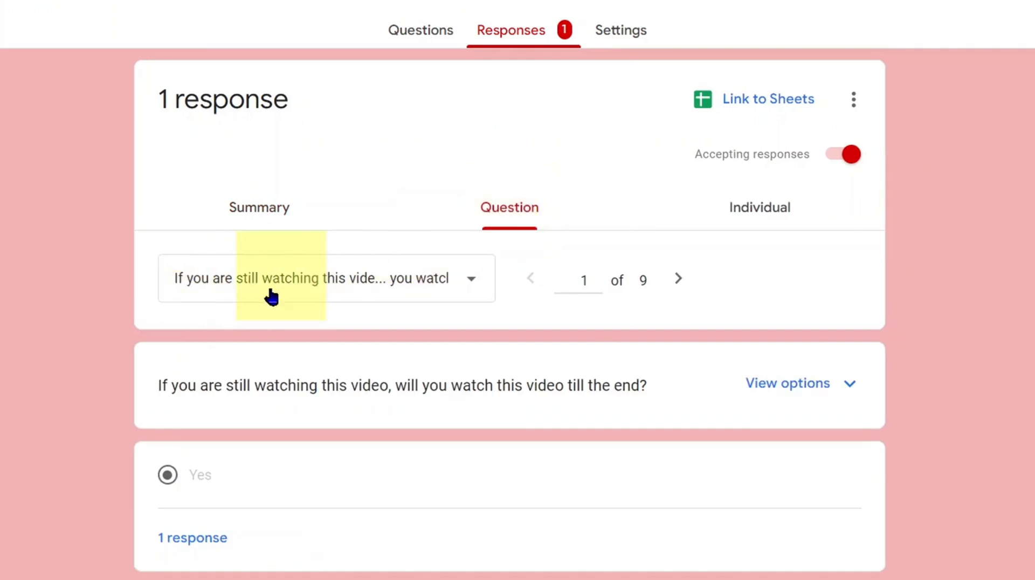
scroll(676, 212, "down", 3)
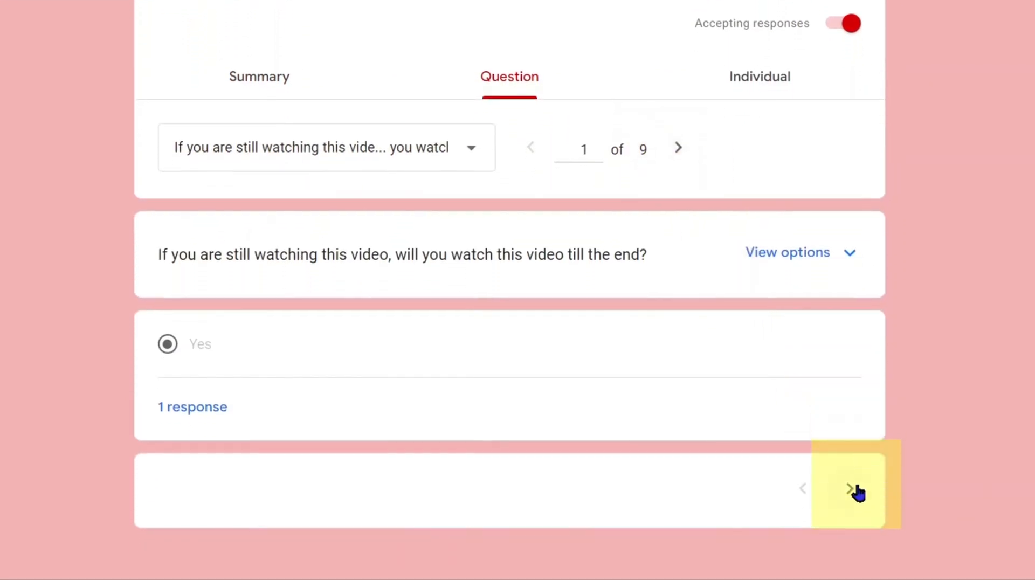
left_click(851, 490)
left_click(850, 501)
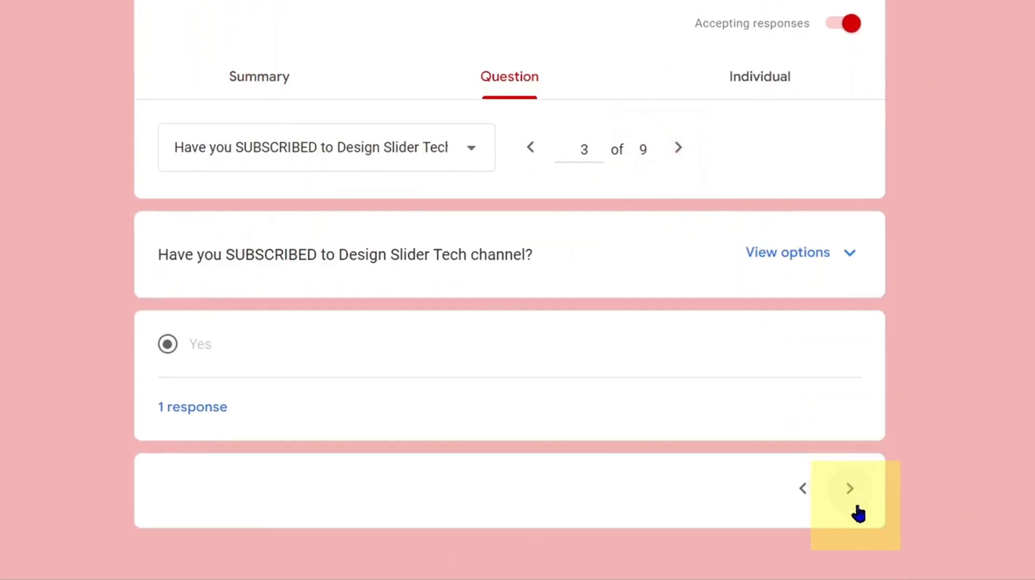
left_click(852, 495)
left_click(852, 495)
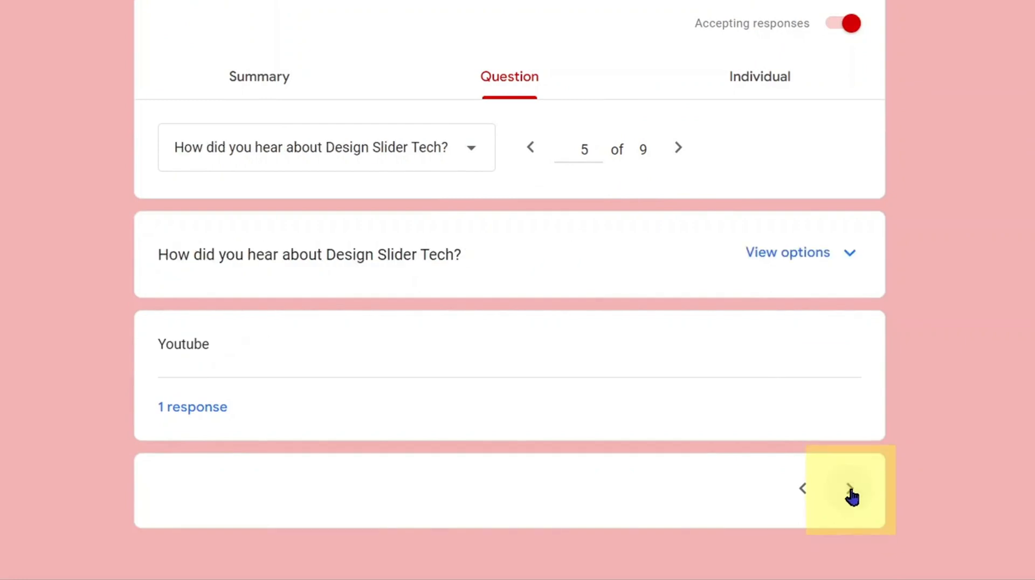
left_click(852, 495)
left_click(853, 511)
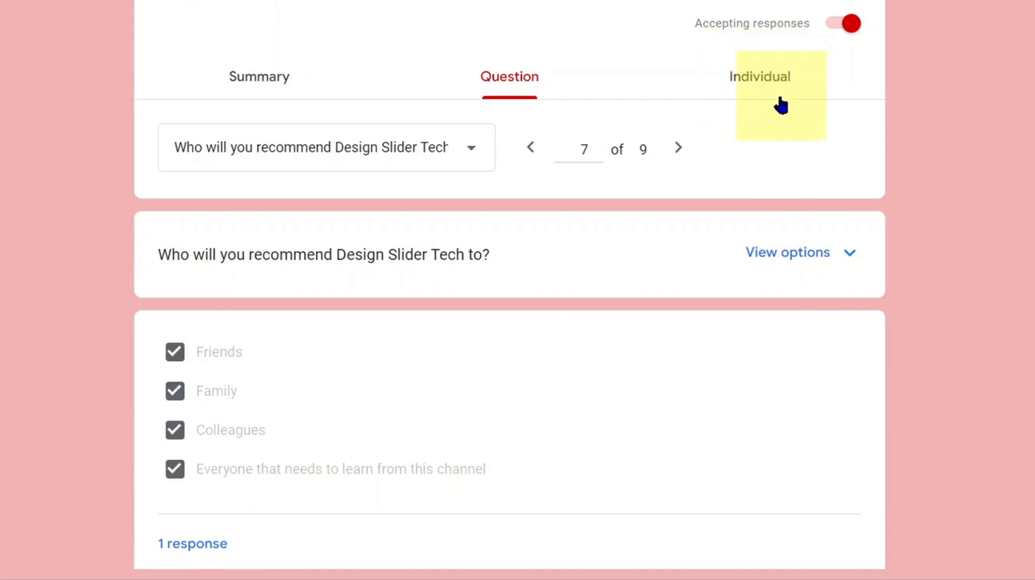
left_click(767, 86)
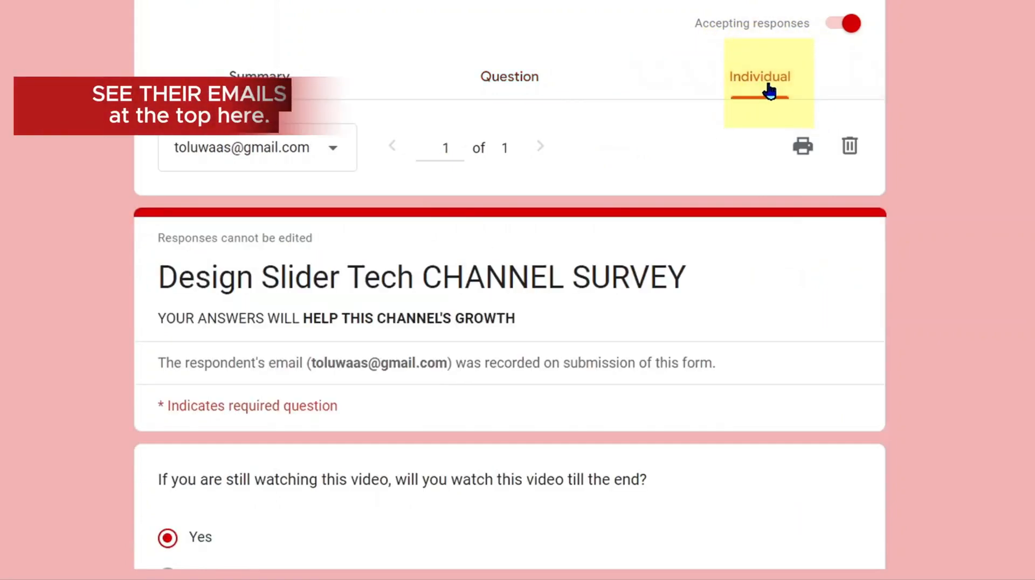
scroll(307, 155, "down", 2)
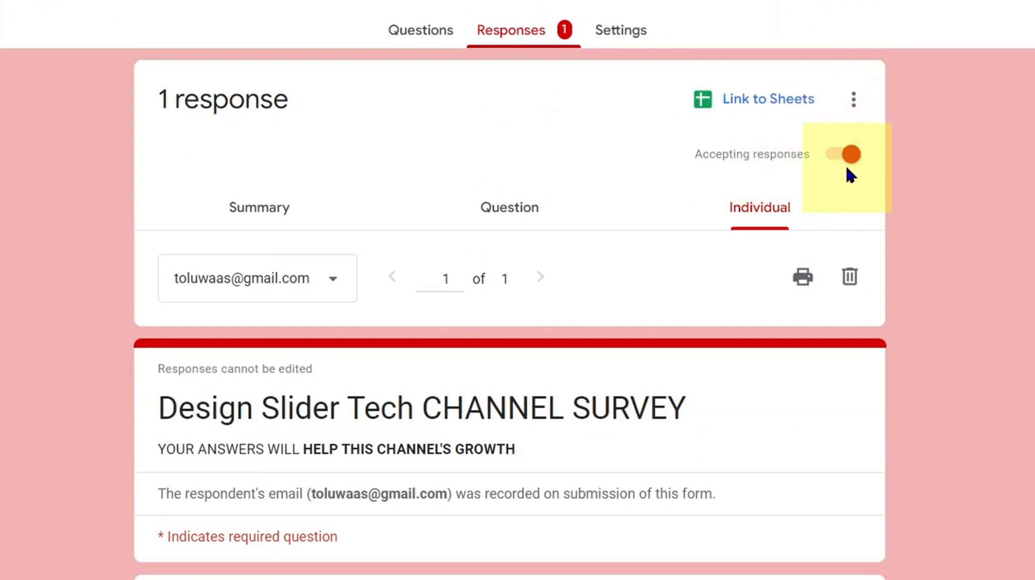
Stop the form from accepting responses, and turn accepting responses back on.
left_click(843, 158)
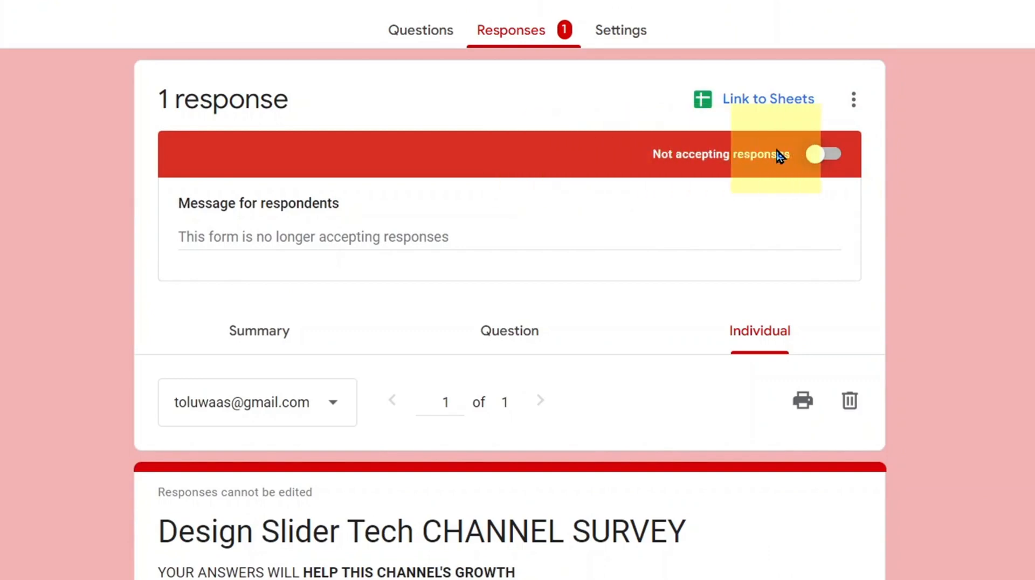
left_click(837, 160)
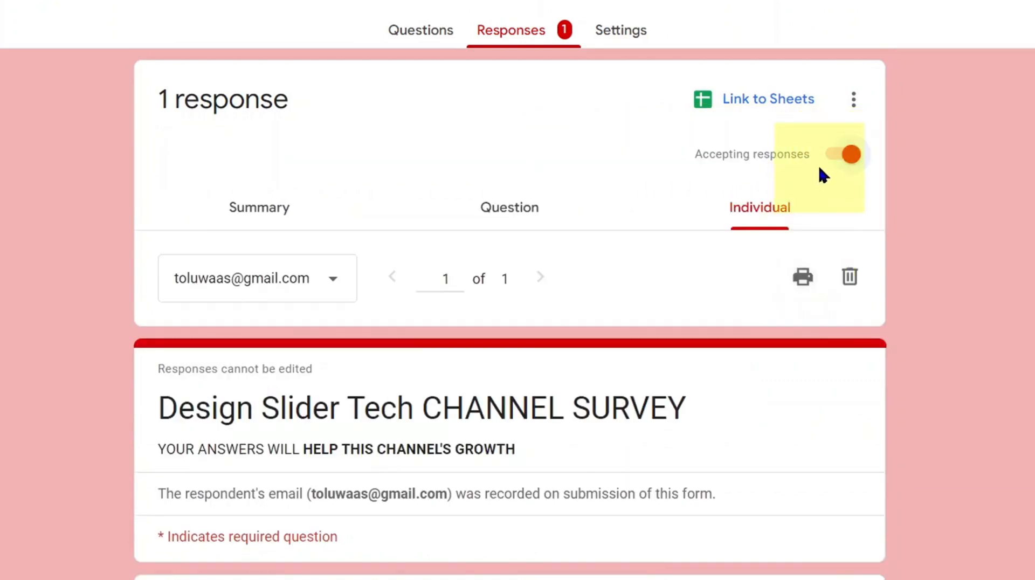
Link the responses to a new spreadsheet under the suggested name, and return to the form's responses.
left_click(784, 102)
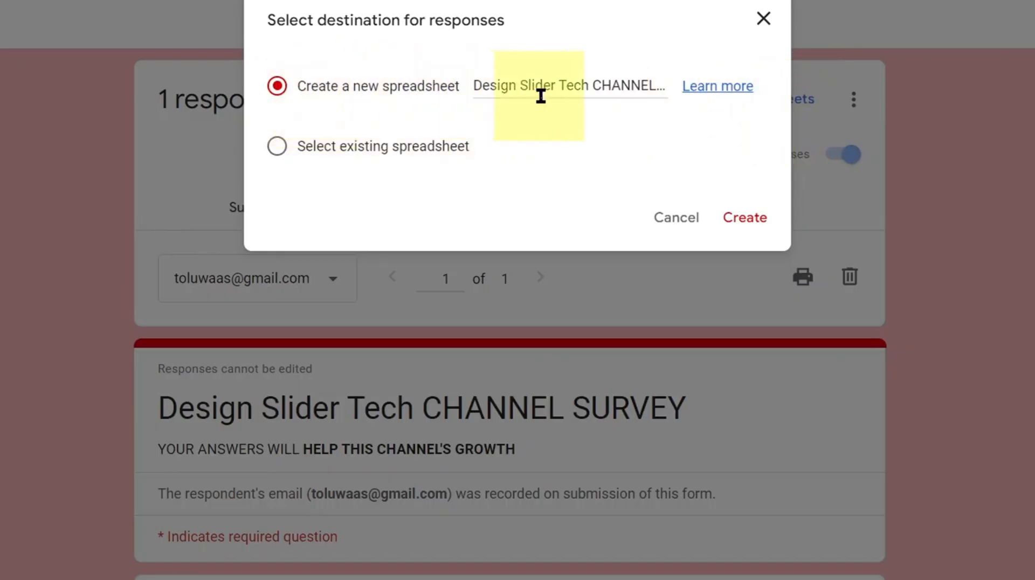
left_click(748, 218)
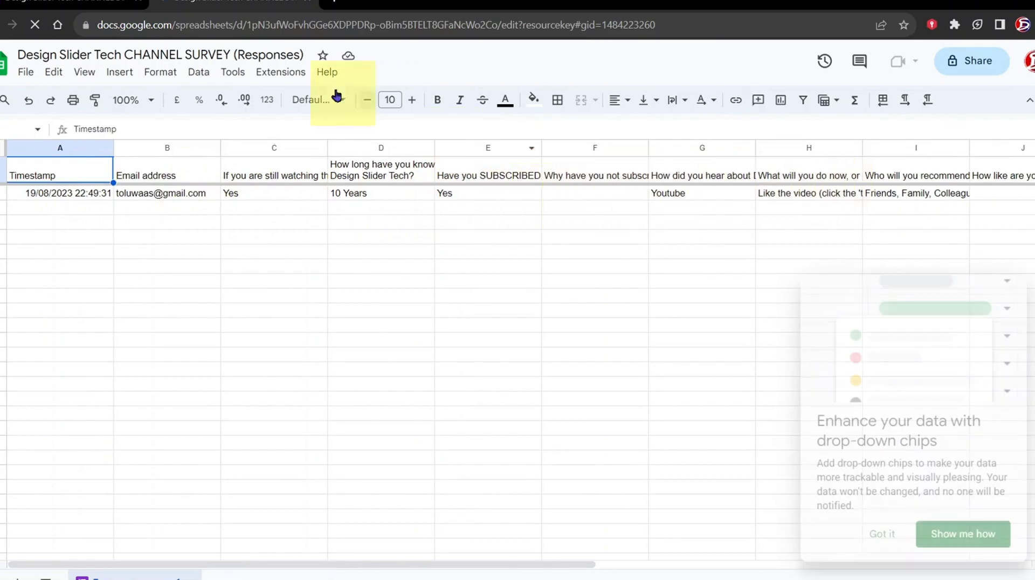
left_click(77, 3)
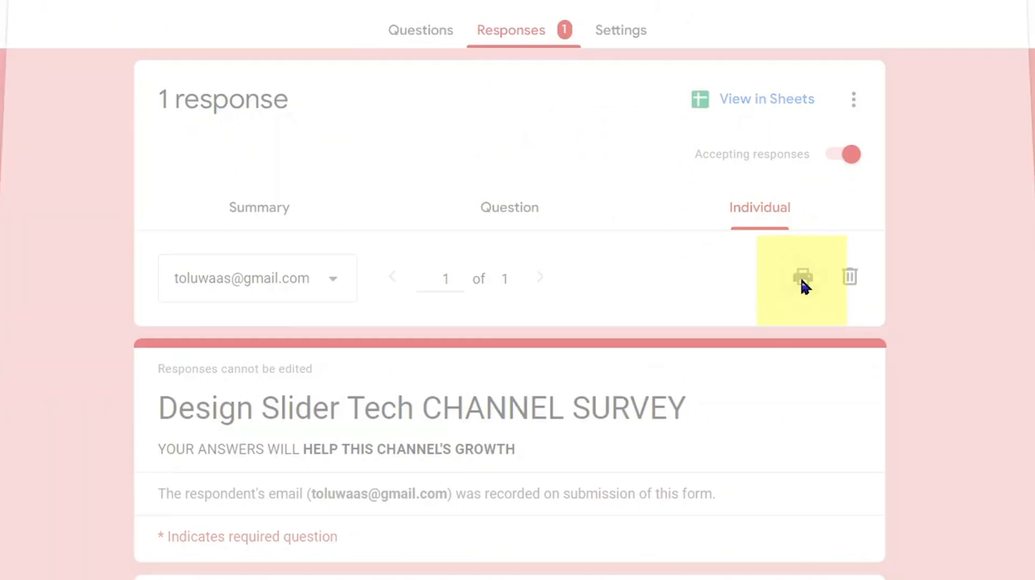
Open the print preview of the individual response, look through its pages and set the destination to Save as PDF.
left_click(804, 280)
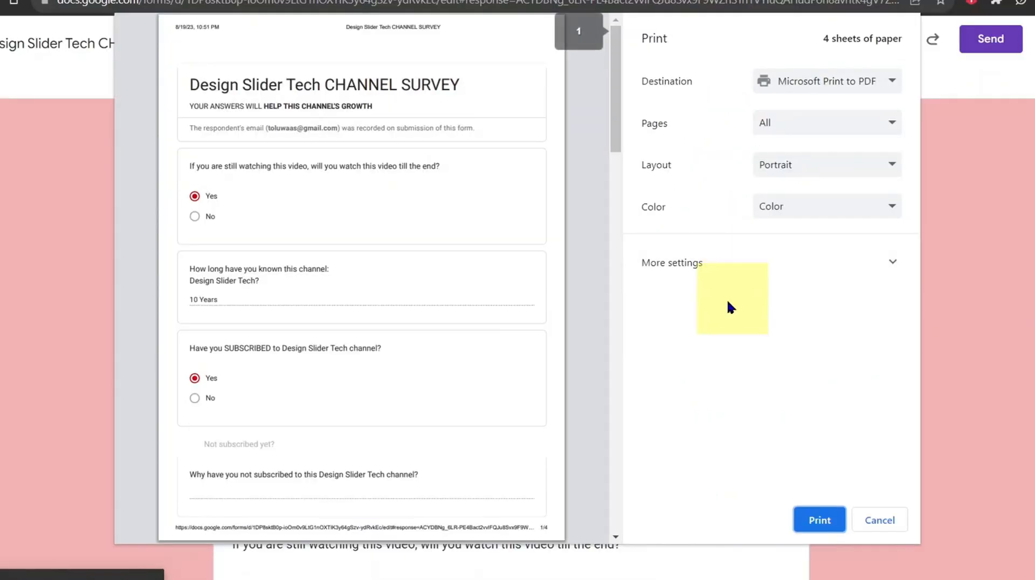
scroll(384, 201, "down", 10)
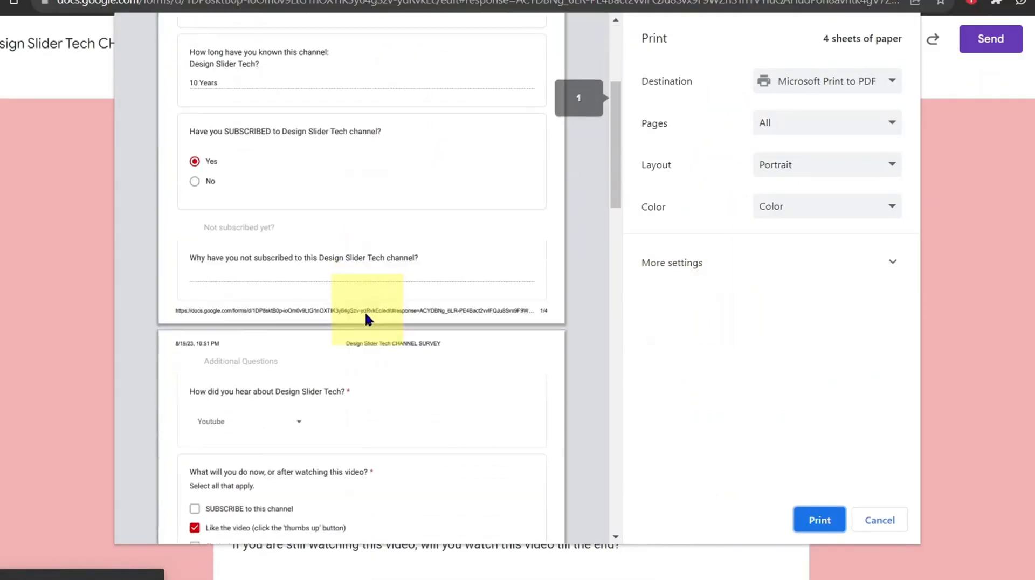
scroll(334, 426, "up", 10)
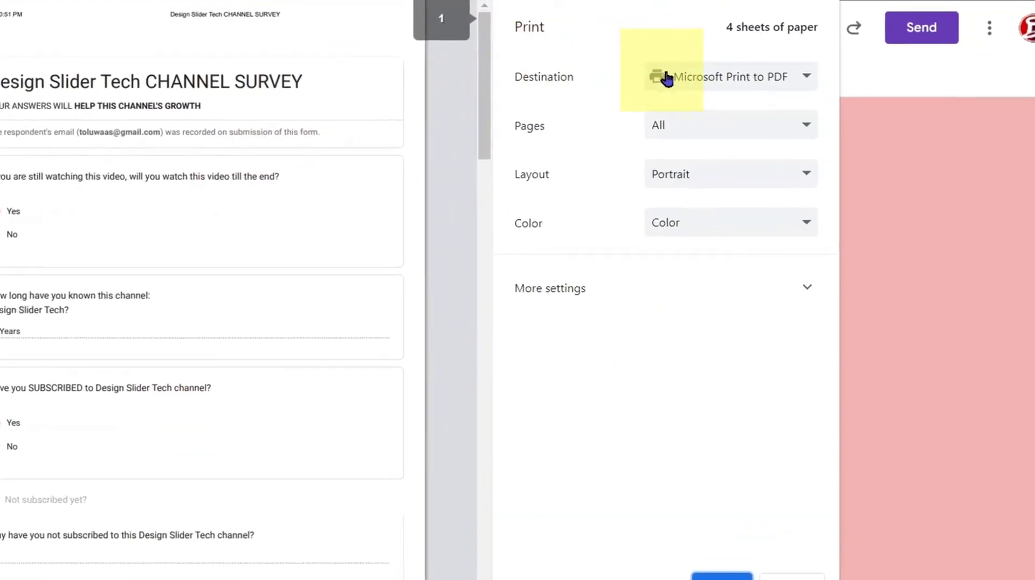
left_click(668, 79)
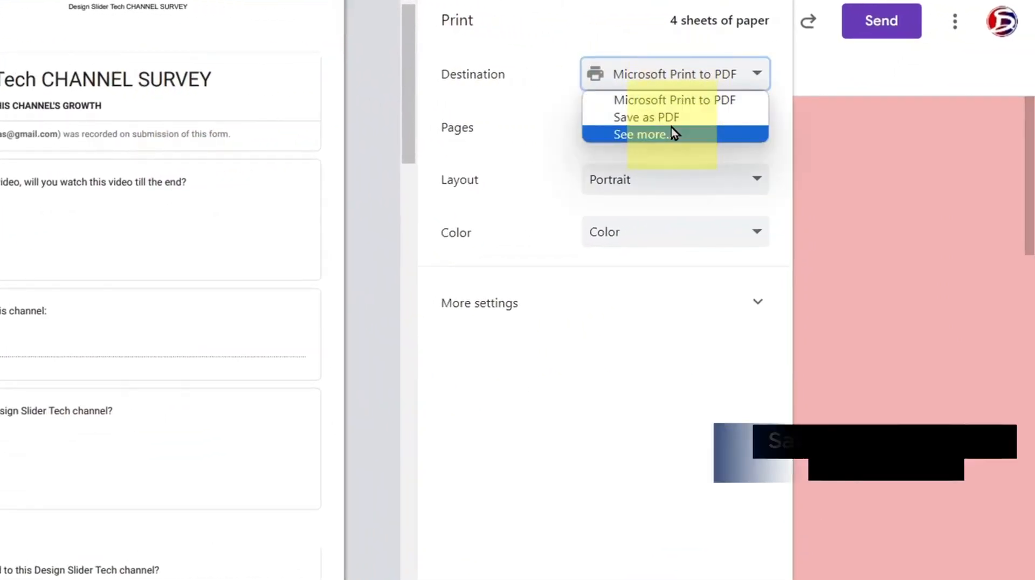
left_click(674, 117)
left_click(695, 76)
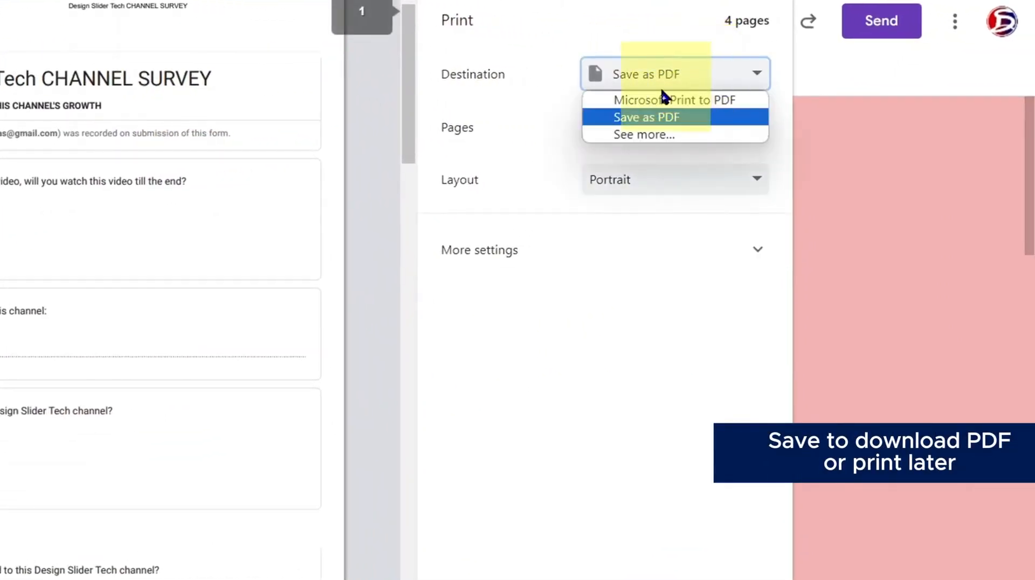
left_click(687, 73)
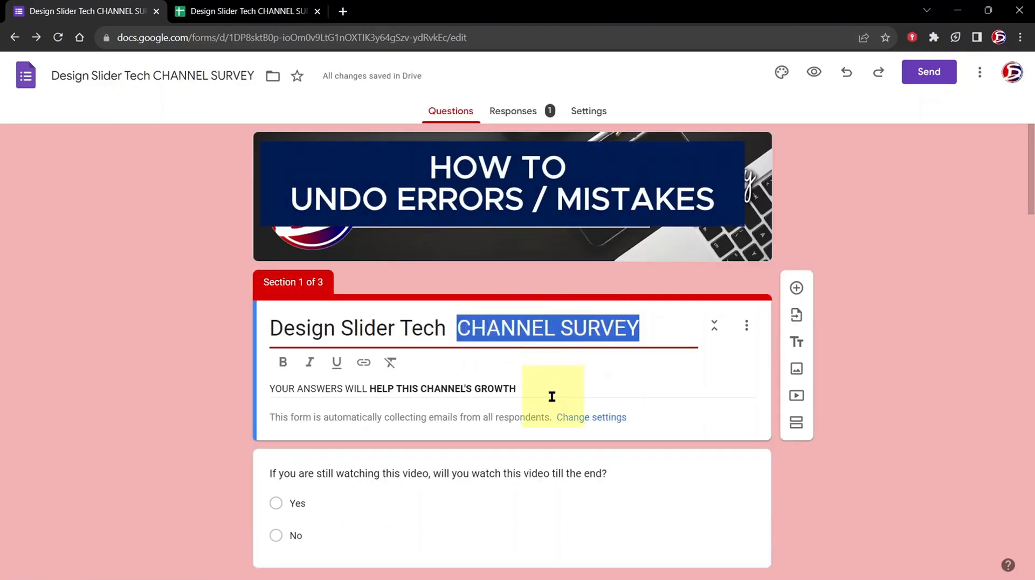
Delete "CHANNEL SURVEY" from the form title, and try undo and redo on the deletion, finishing with an undo.
key("BackSpace")
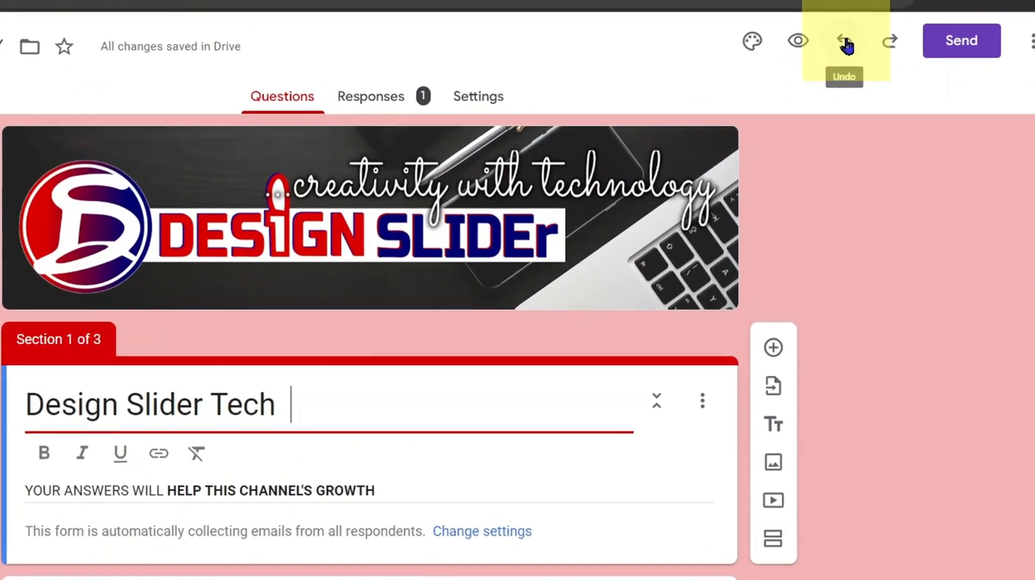
left_click(846, 59)
left_click(894, 46)
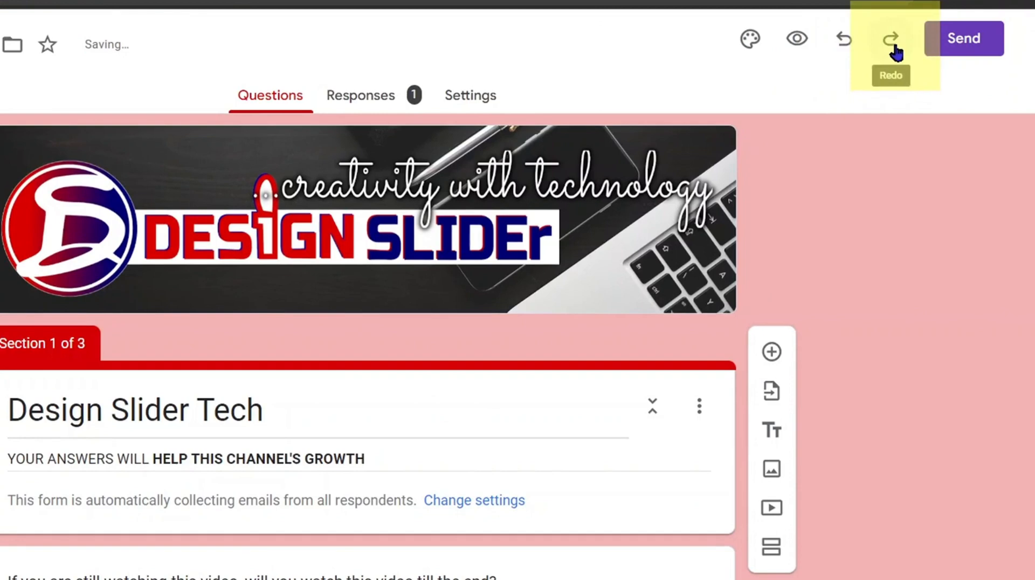
left_click(846, 51)
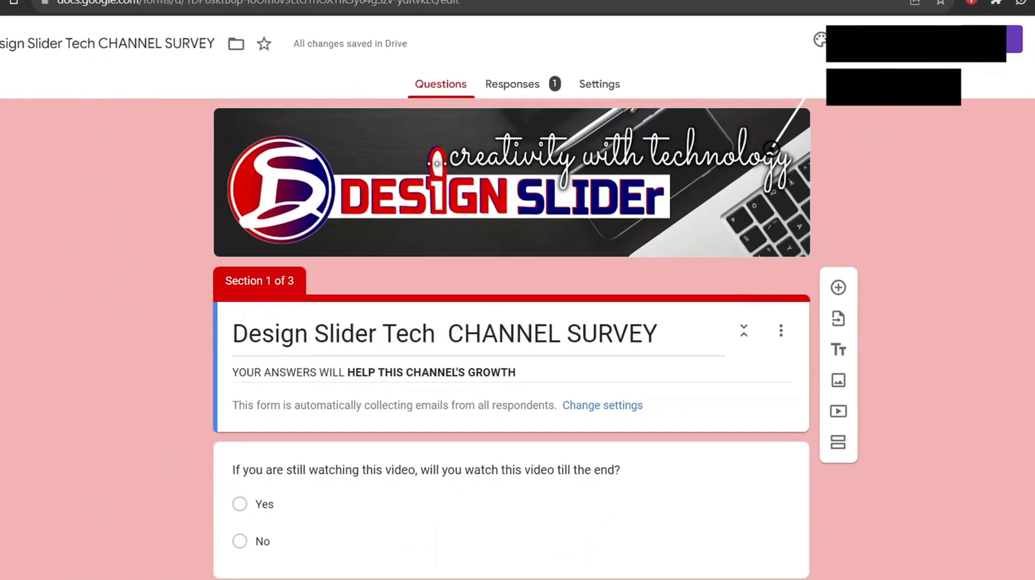
Open a new browser tab and browse the list of Google apps.
left_click(317, 0)
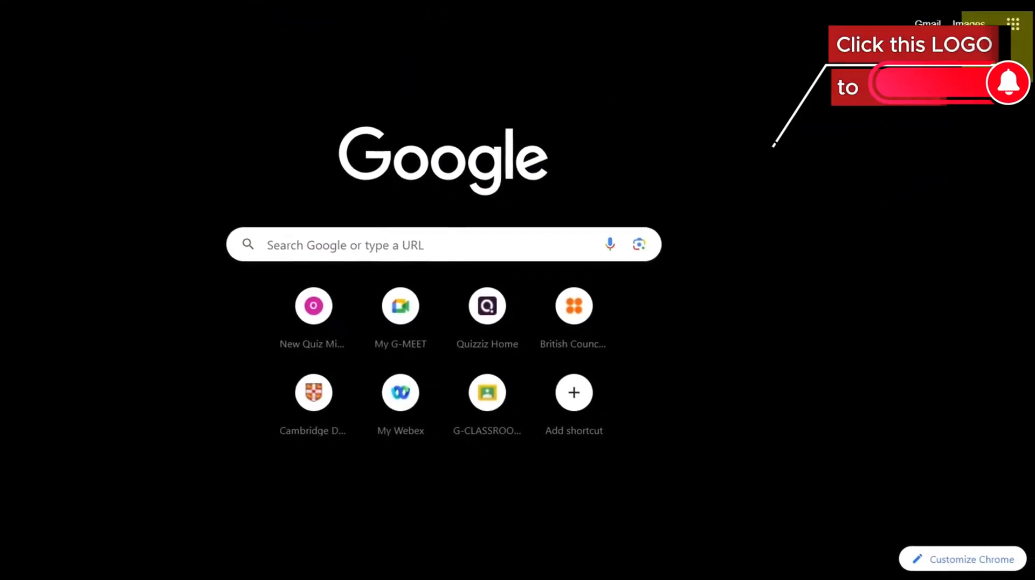
left_click(1009, 21)
scroll(908, 209, "down", 6)
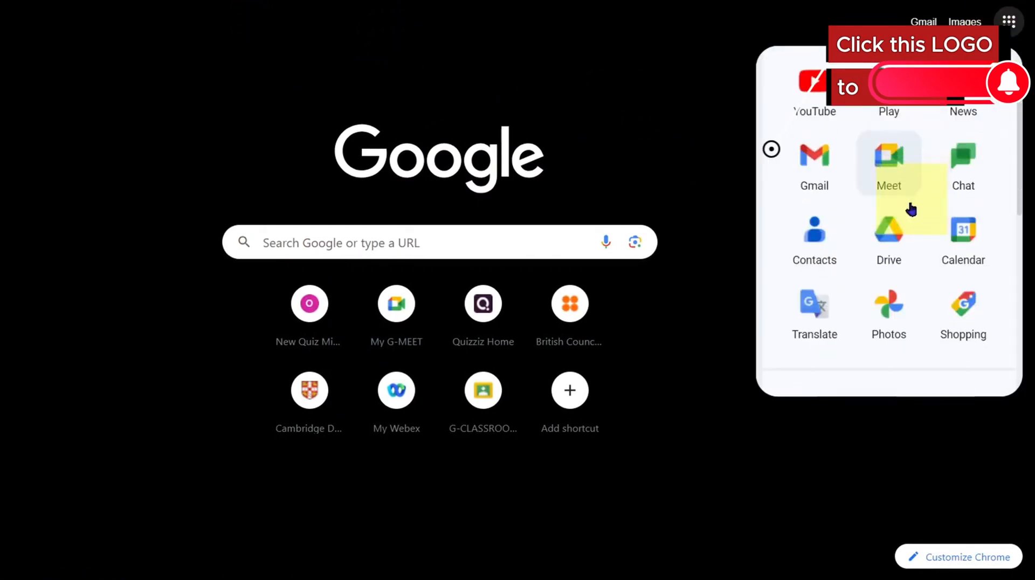